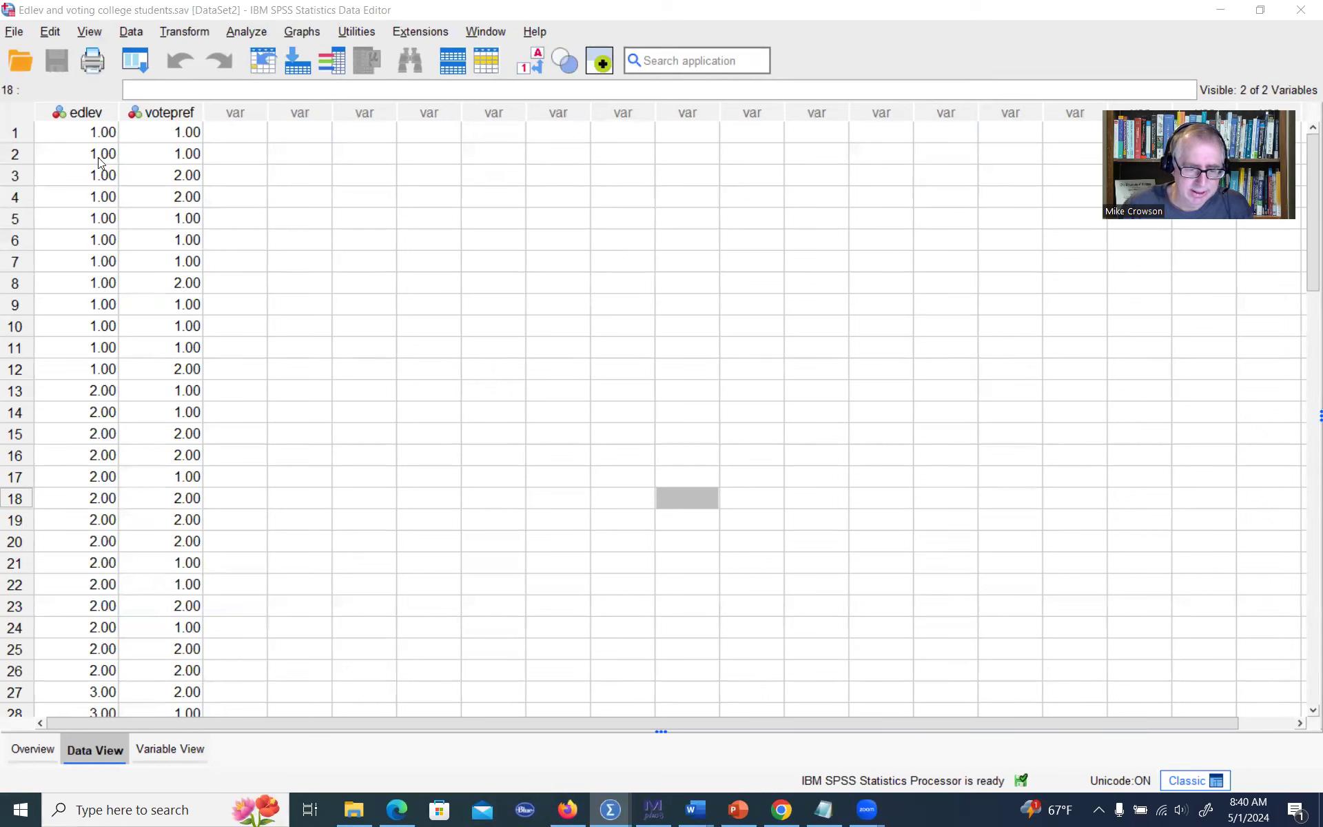
Step: Review the raw edlevel and votepref data, then switch to the empty Untitled3 dataset window
{"action": "left_click_drag", "start_coordinate": [86, 113], "coordinate": [136, 116]}
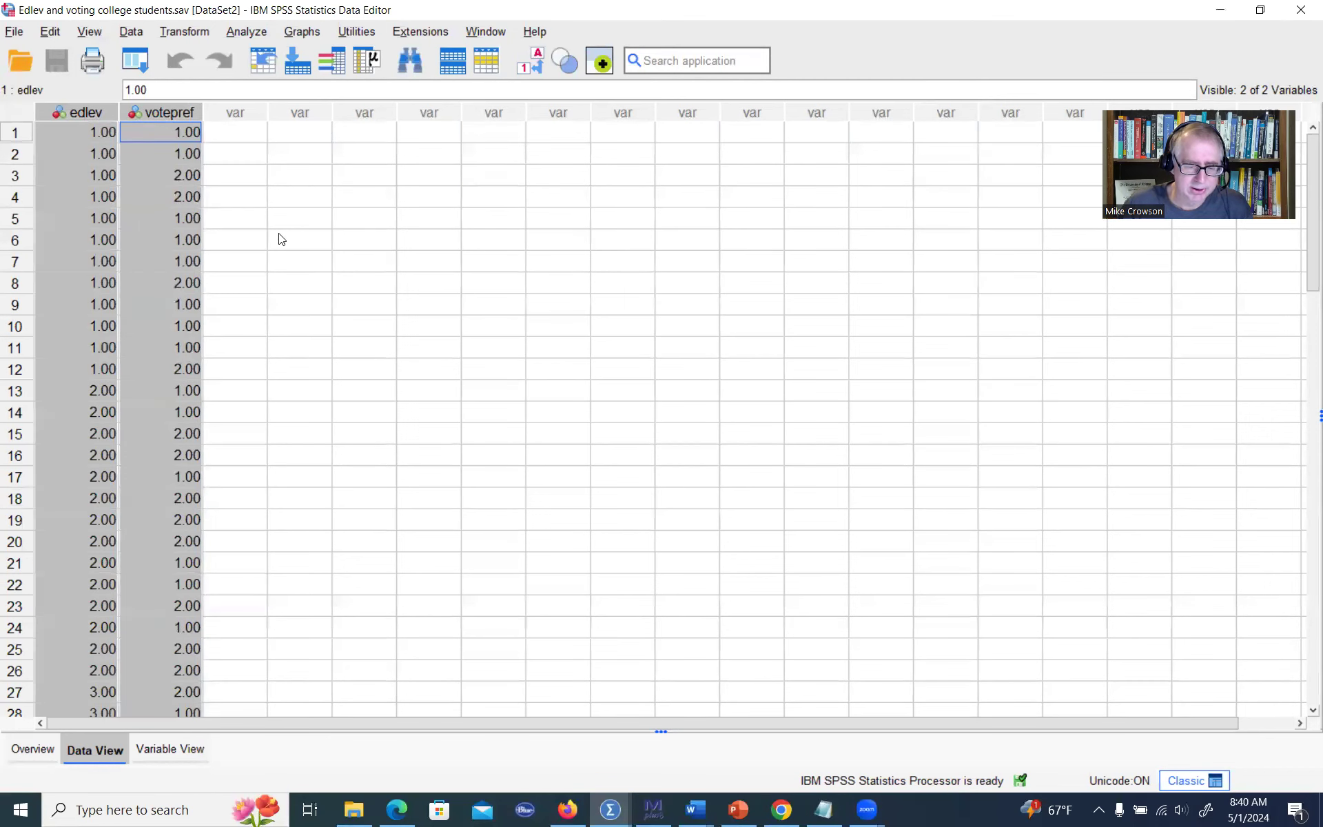
{"action": "scroll", "coordinate": [446, 366], "scroll_direction": "down", "scroll_amount": 12}
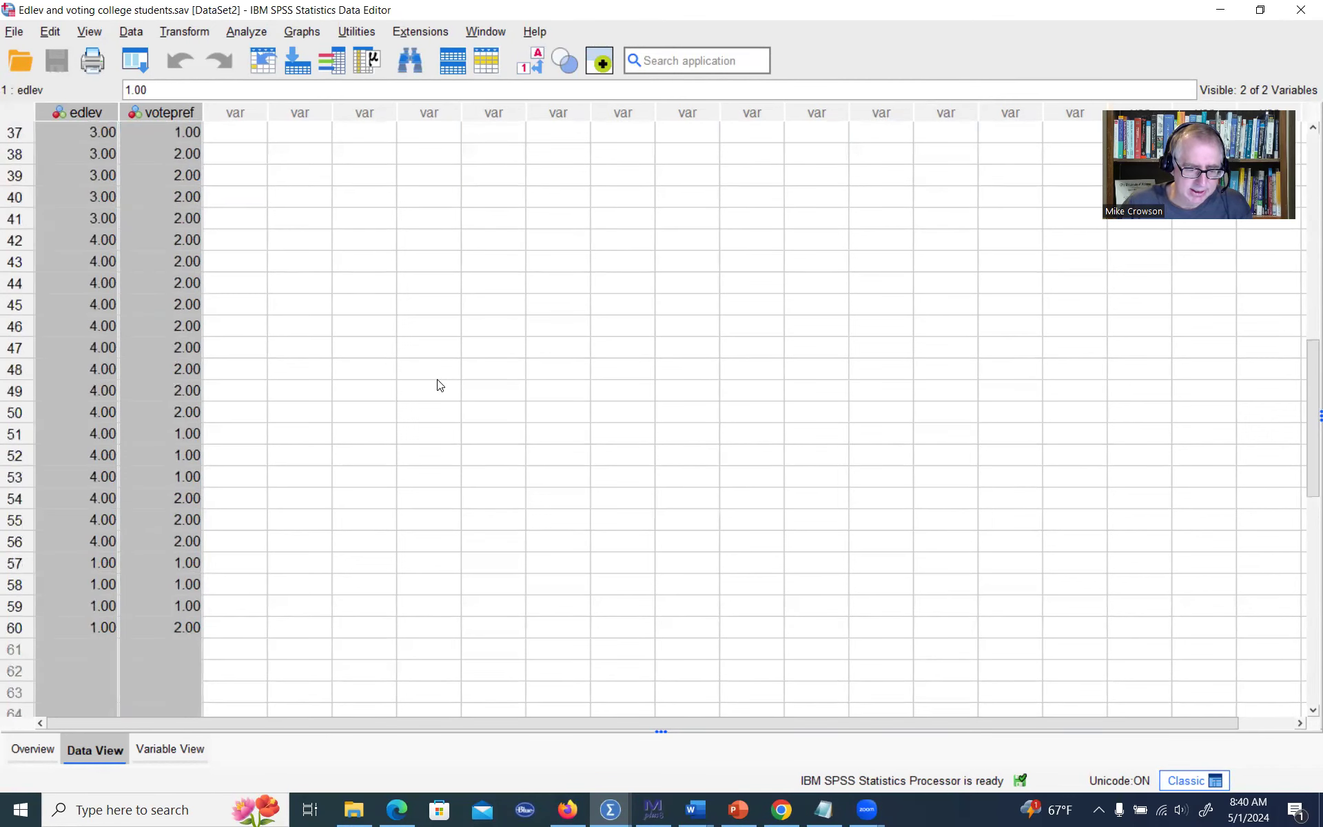
{"action": "scroll", "coordinate": [439, 384], "scroll_direction": "up", "scroll_amount": 12}
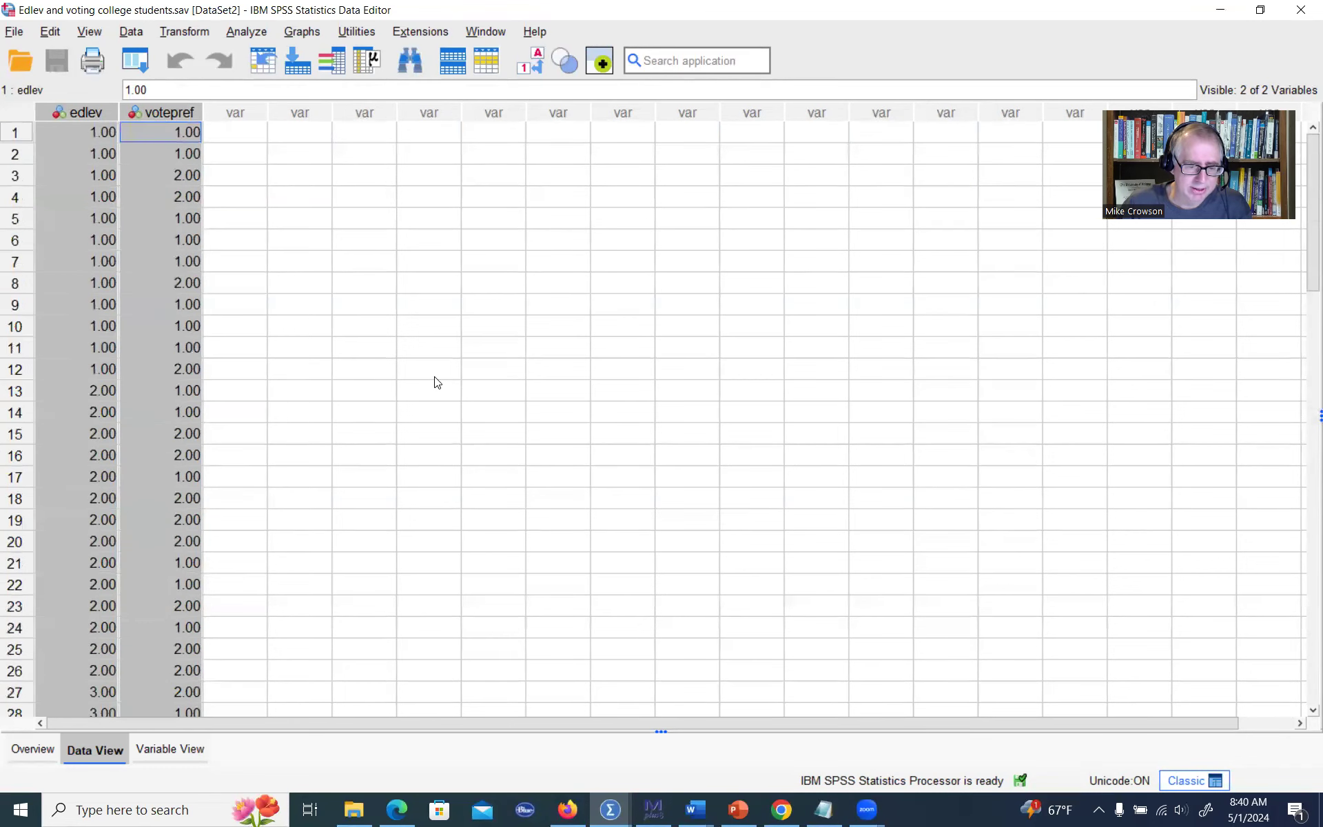
{"action": "left_click", "coordinate": [349, 260]}
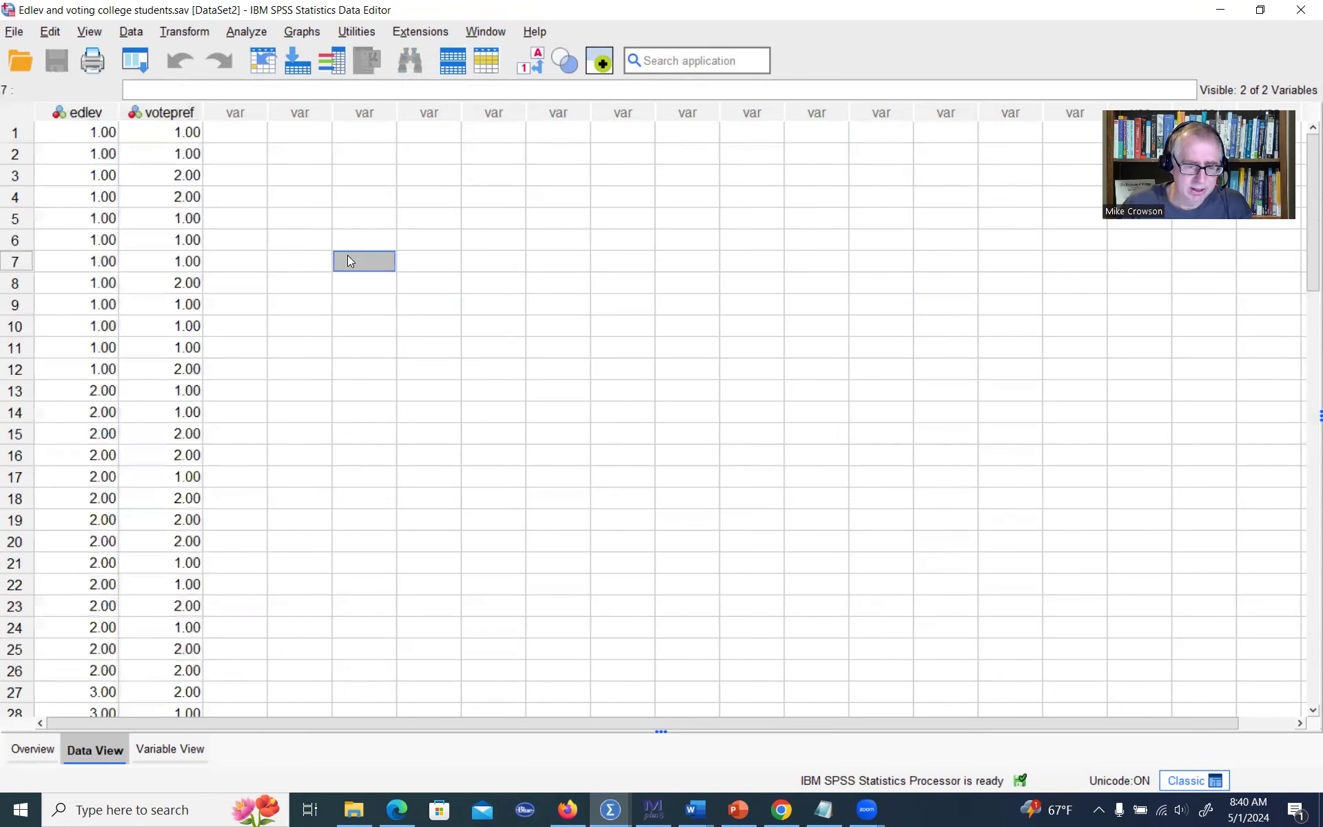
{"action": "left_click", "coordinate": [19, 128]}
{"action": "left_click", "coordinate": [21, 154]}
{"action": "left_click", "coordinate": [21, 175]}
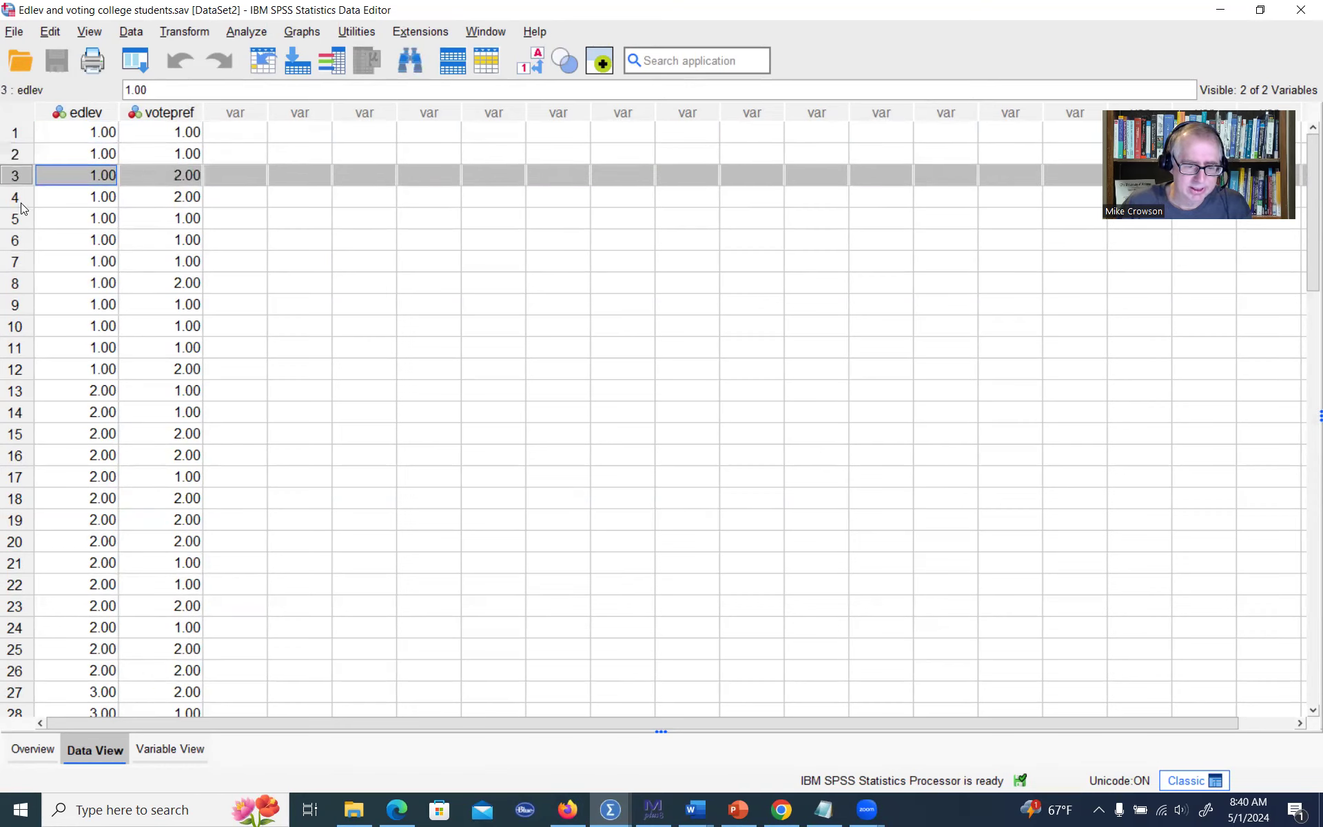
{"action": "left_click", "coordinate": [78, 132]}
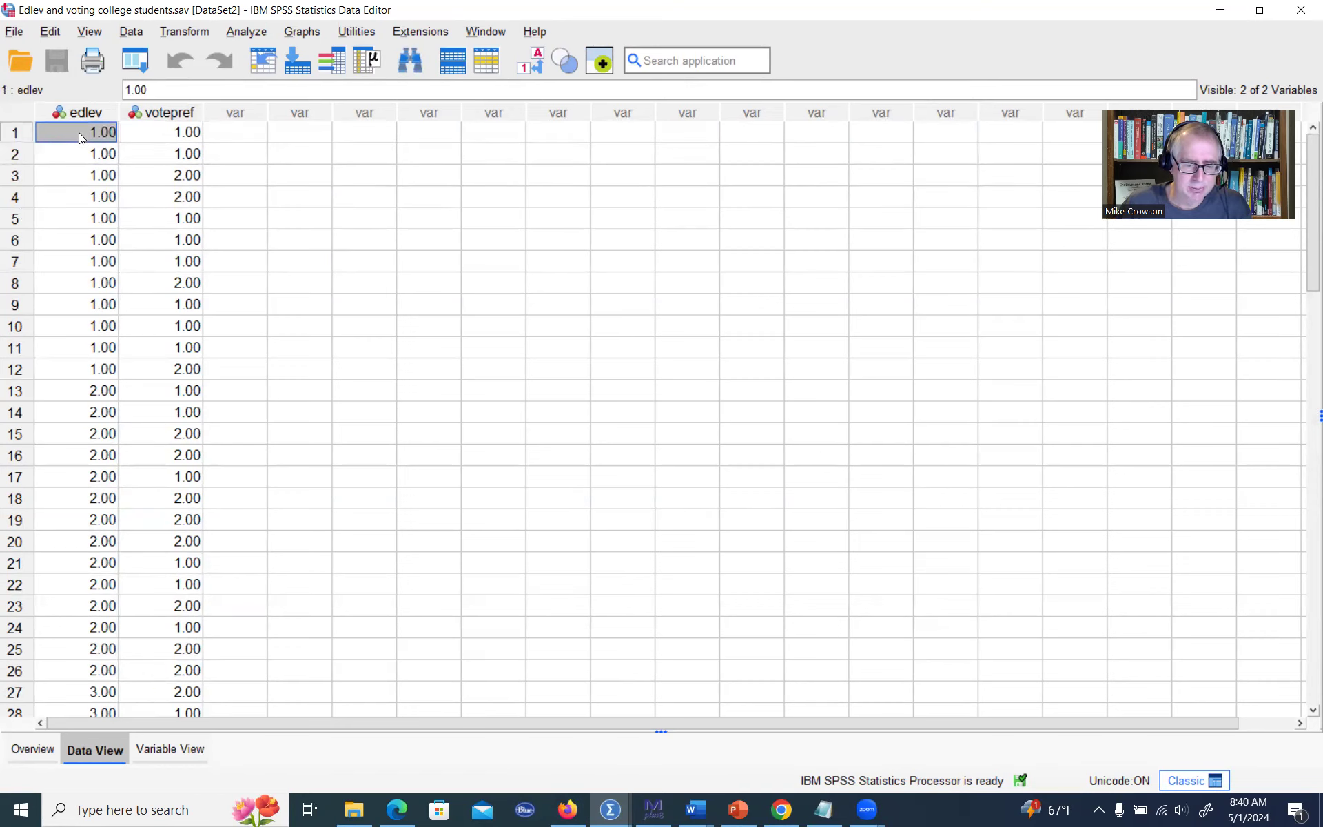
{"action": "left_click", "coordinate": [166, 133]}
{"action": "left_click", "coordinate": [398, 220]}
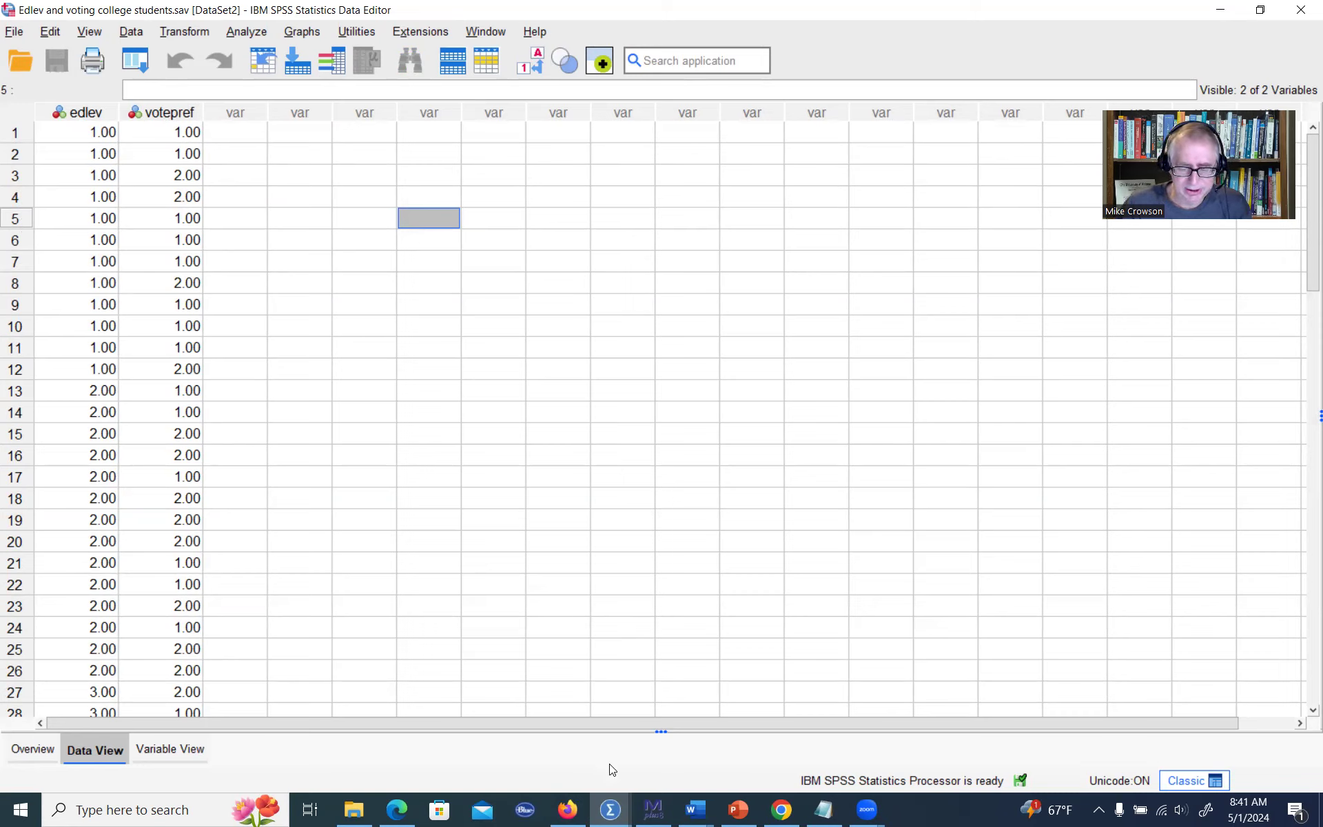
{"action": "left_click", "coordinate": [610, 810]}
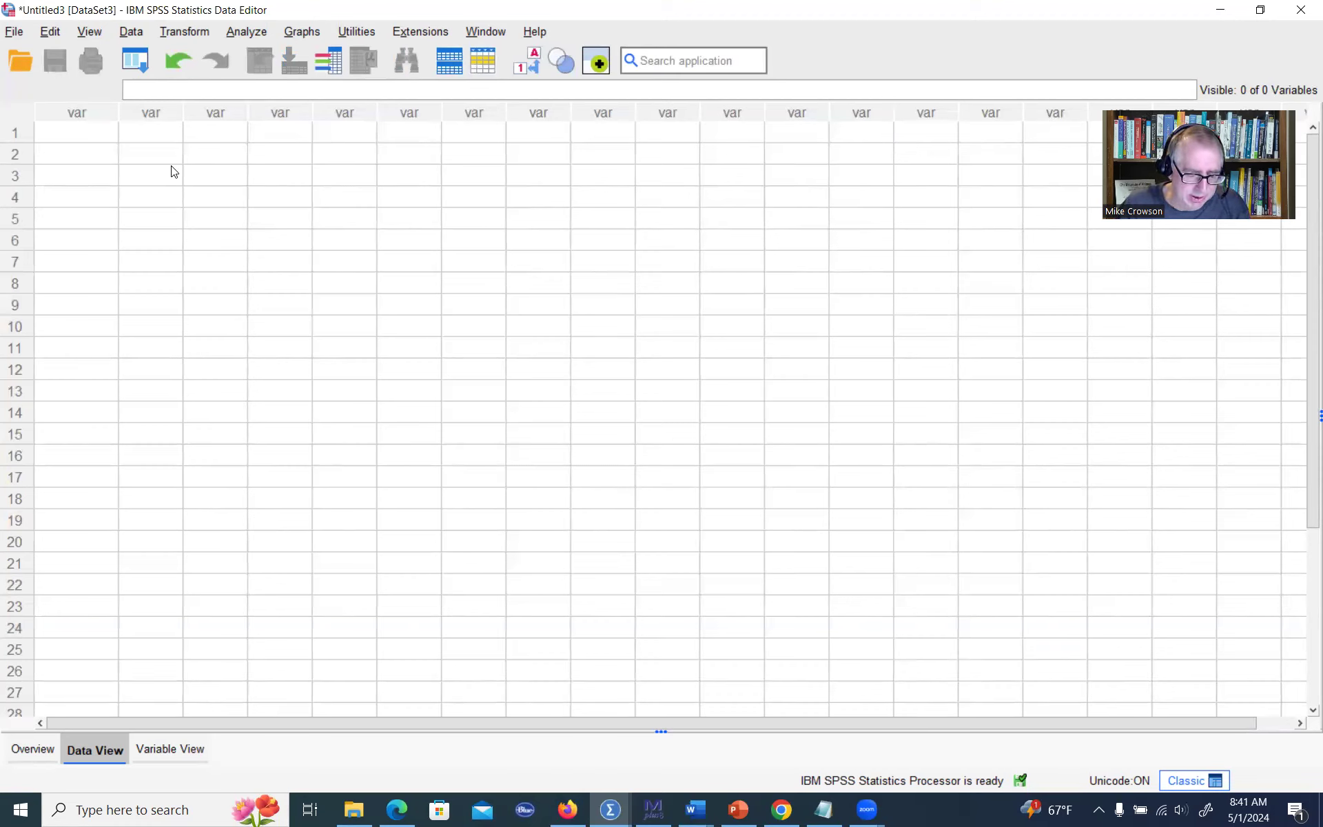
Step: In Variable View, name the first two variables edlevel and votepref
{"action": "double_click", "coordinate": [92, 114]}
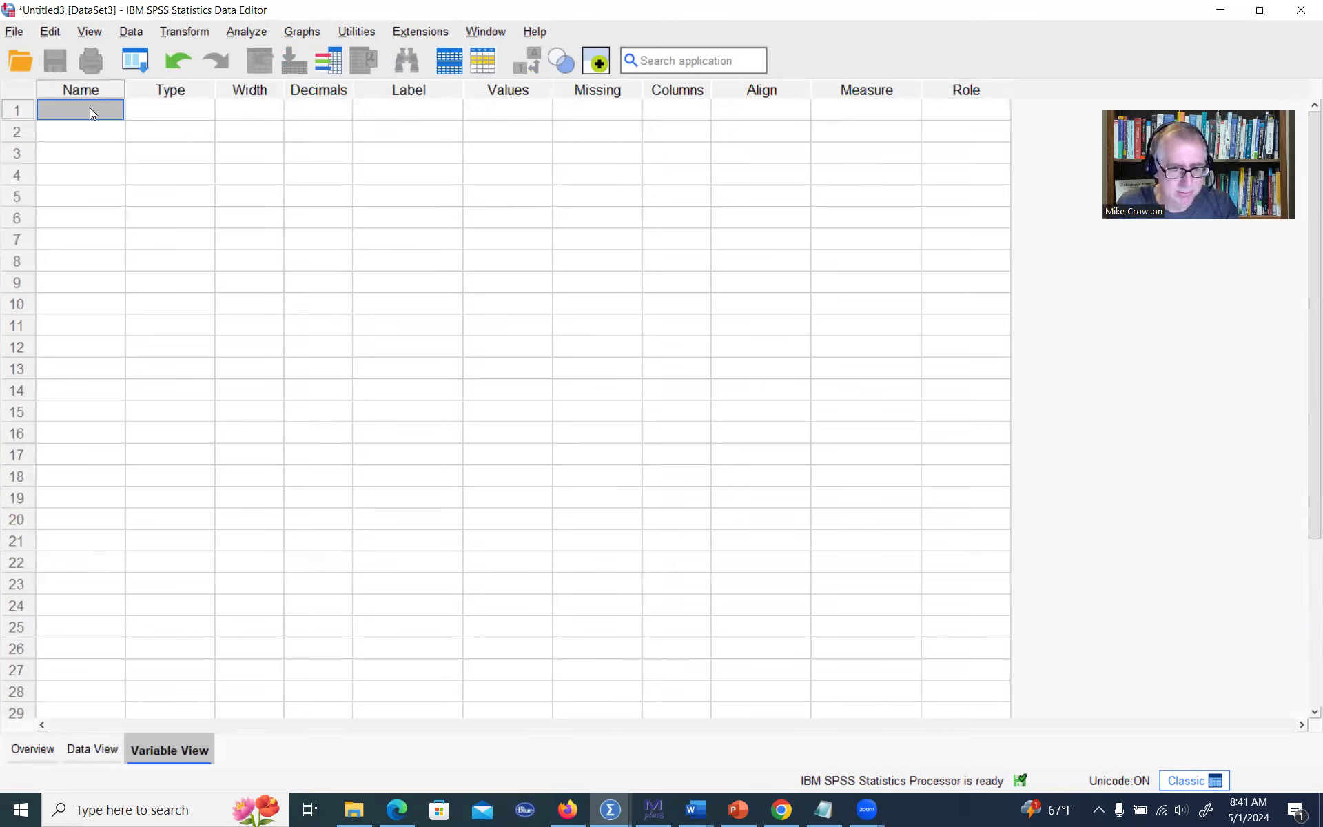
{"action": "type", "text": "edu"}
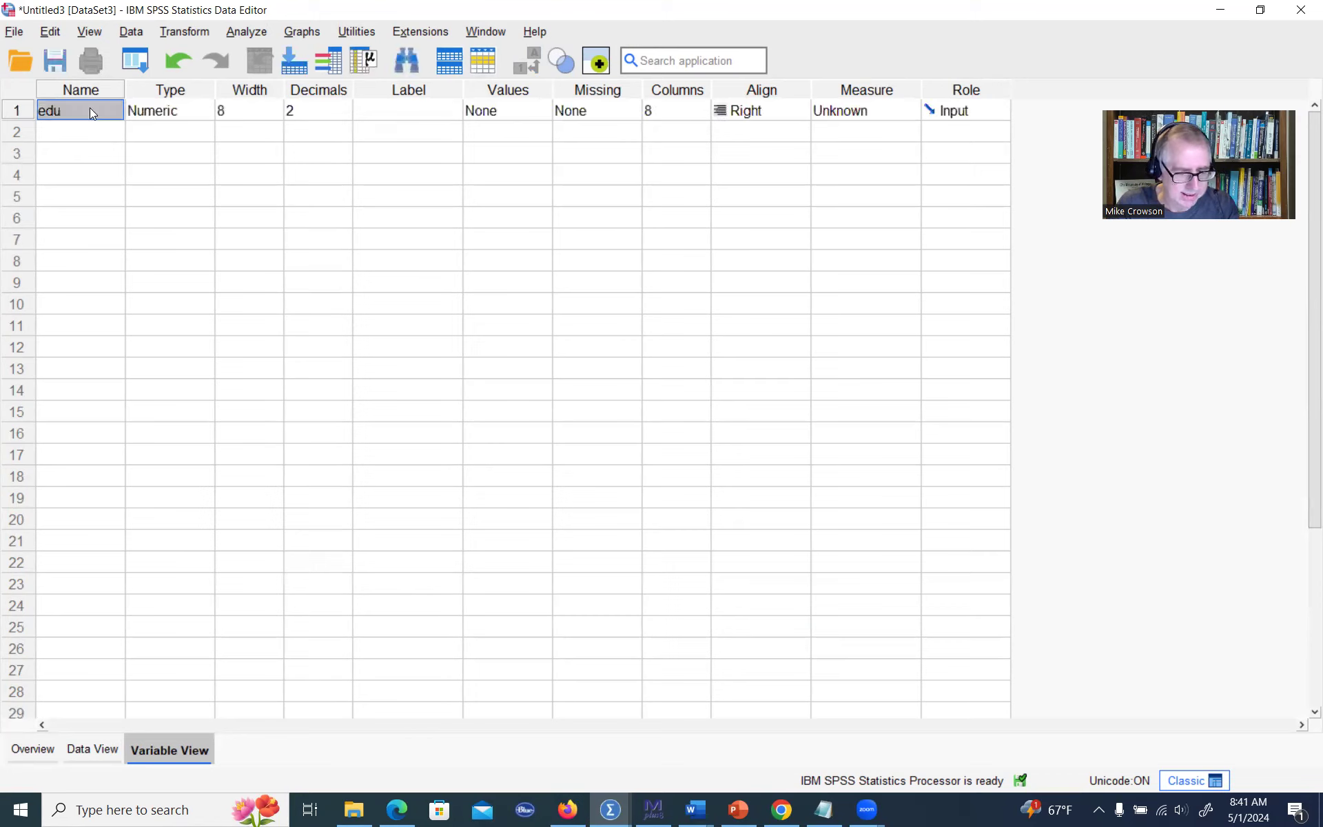
{"action": "key", "text": "BackSpace"}
{"action": "type", "text": "level"}
{"action": "key", "text": "Return"}
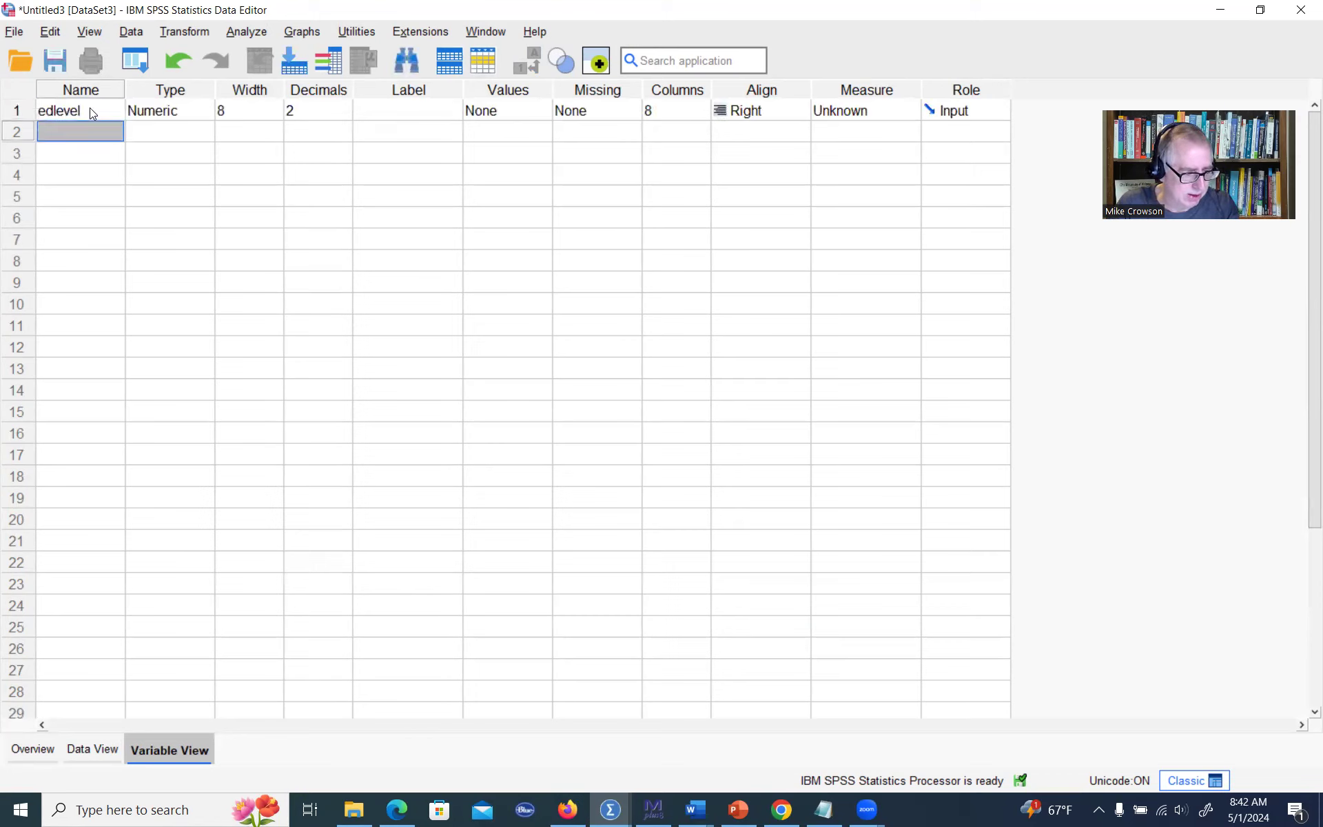
{"action": "type", "text": "votepref"}
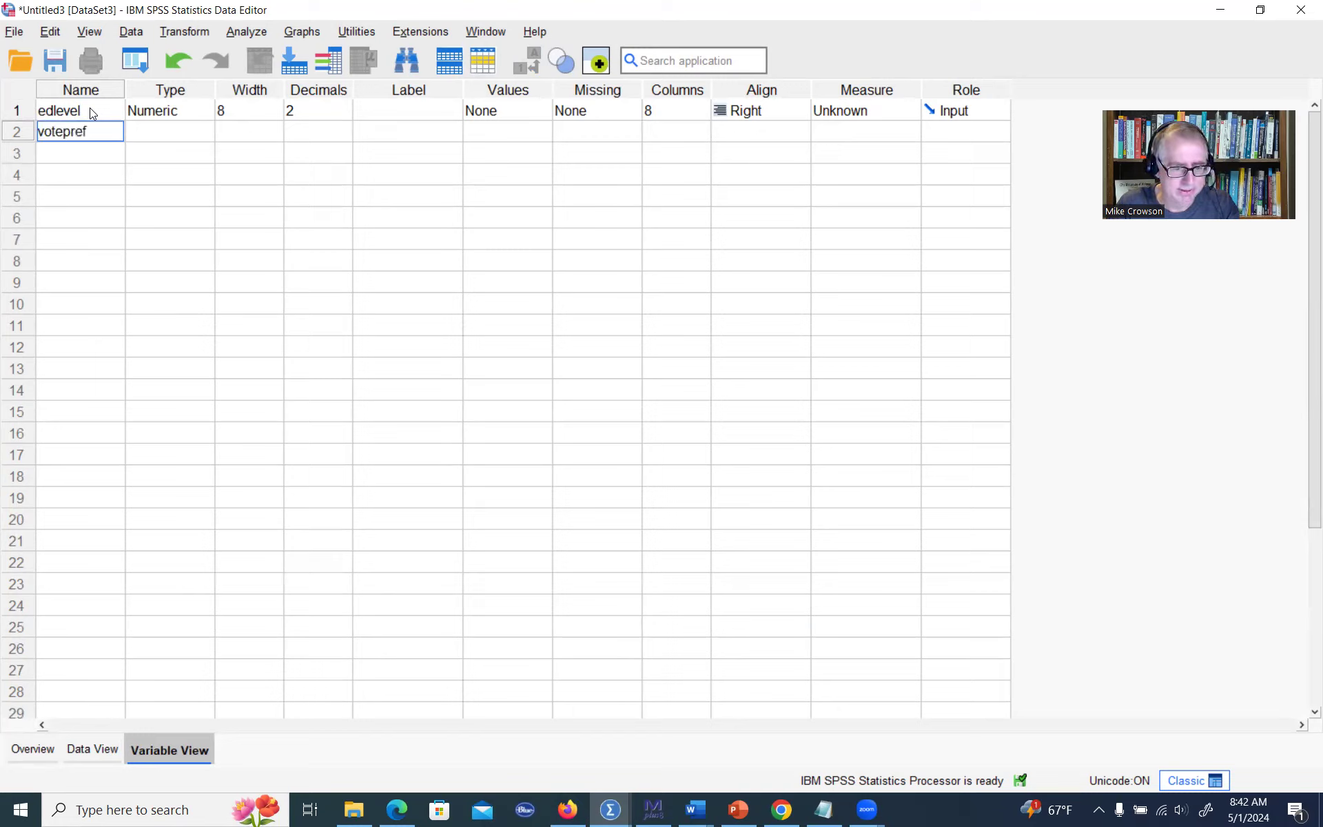
{"action": "key", "text": "Return"}
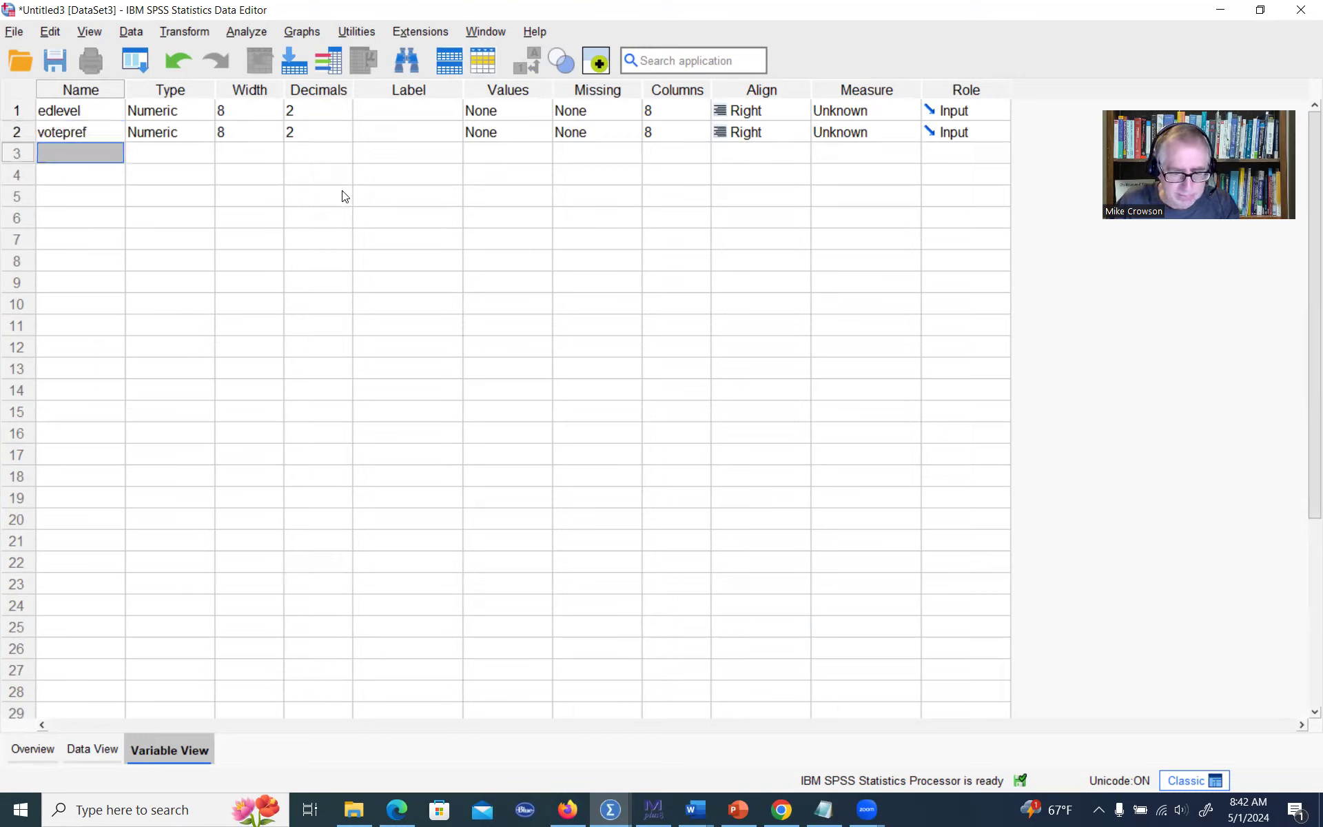
Step: Give edlevel the value labels 1 = freshman and 2 = sophomore
{"action": "left_click", "coordinate": [544, 110]}
{"action": "left_click", "coordinate": [543, 109]}
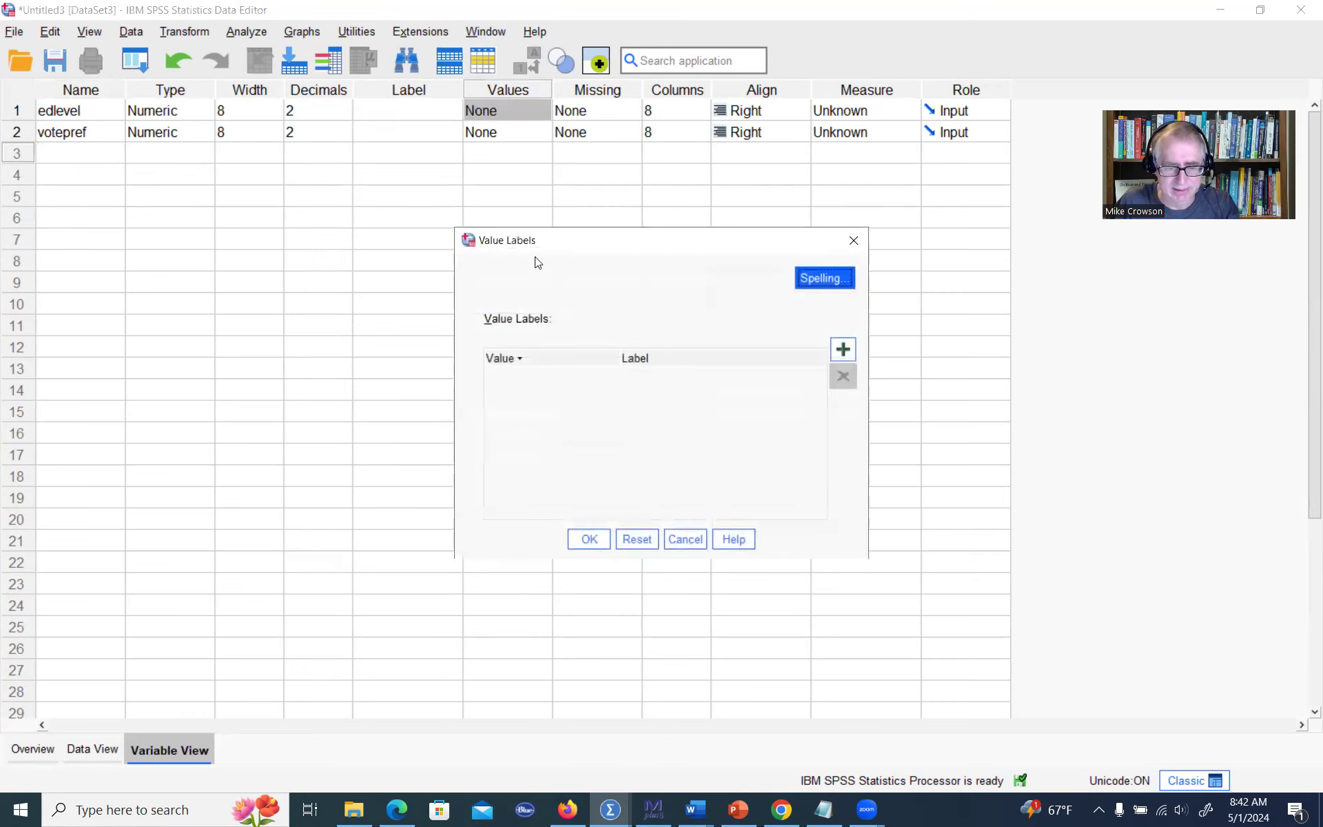
{"action": "left_click", "coordinate": [845, 349]}
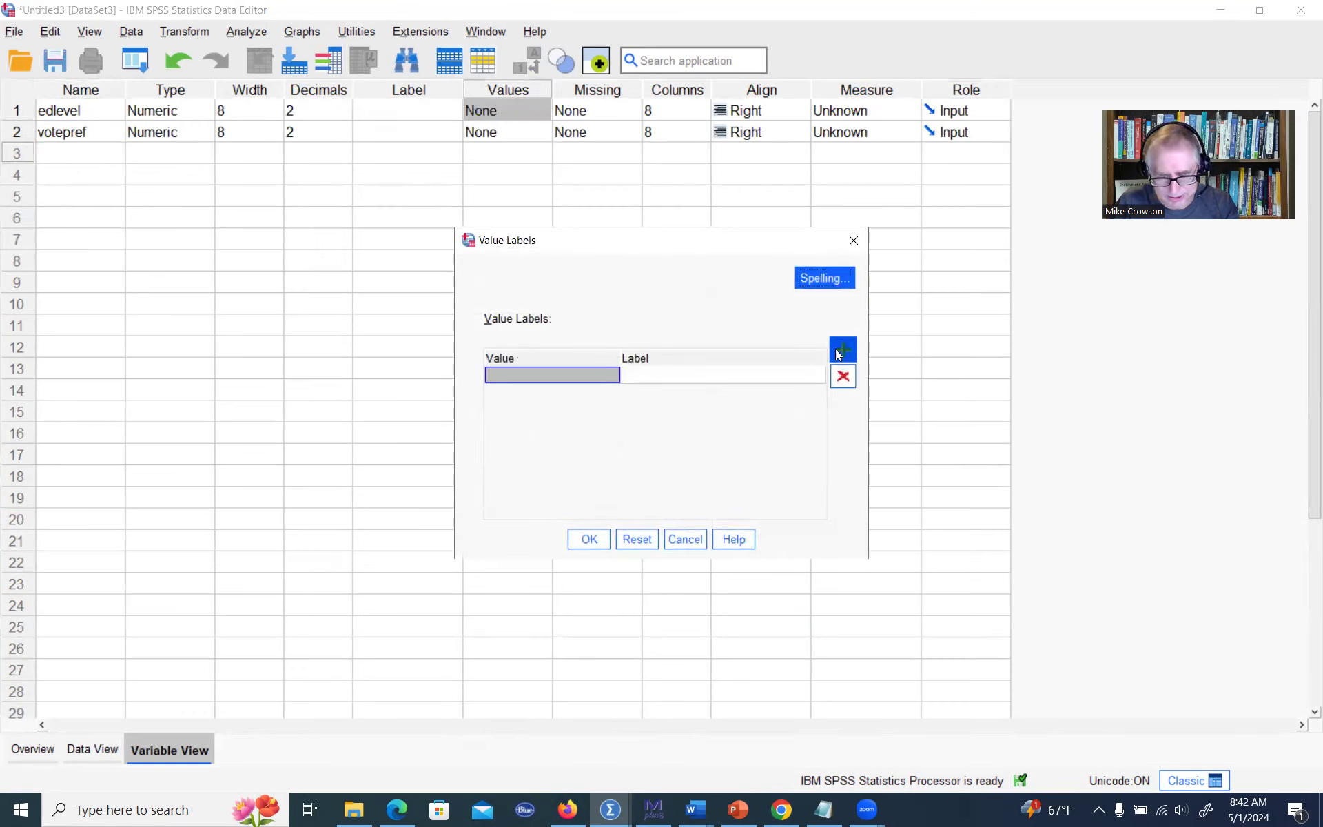
{"action": "type", "text": "1"}
{"action": "left_click", "coordinate": [703, 375]}
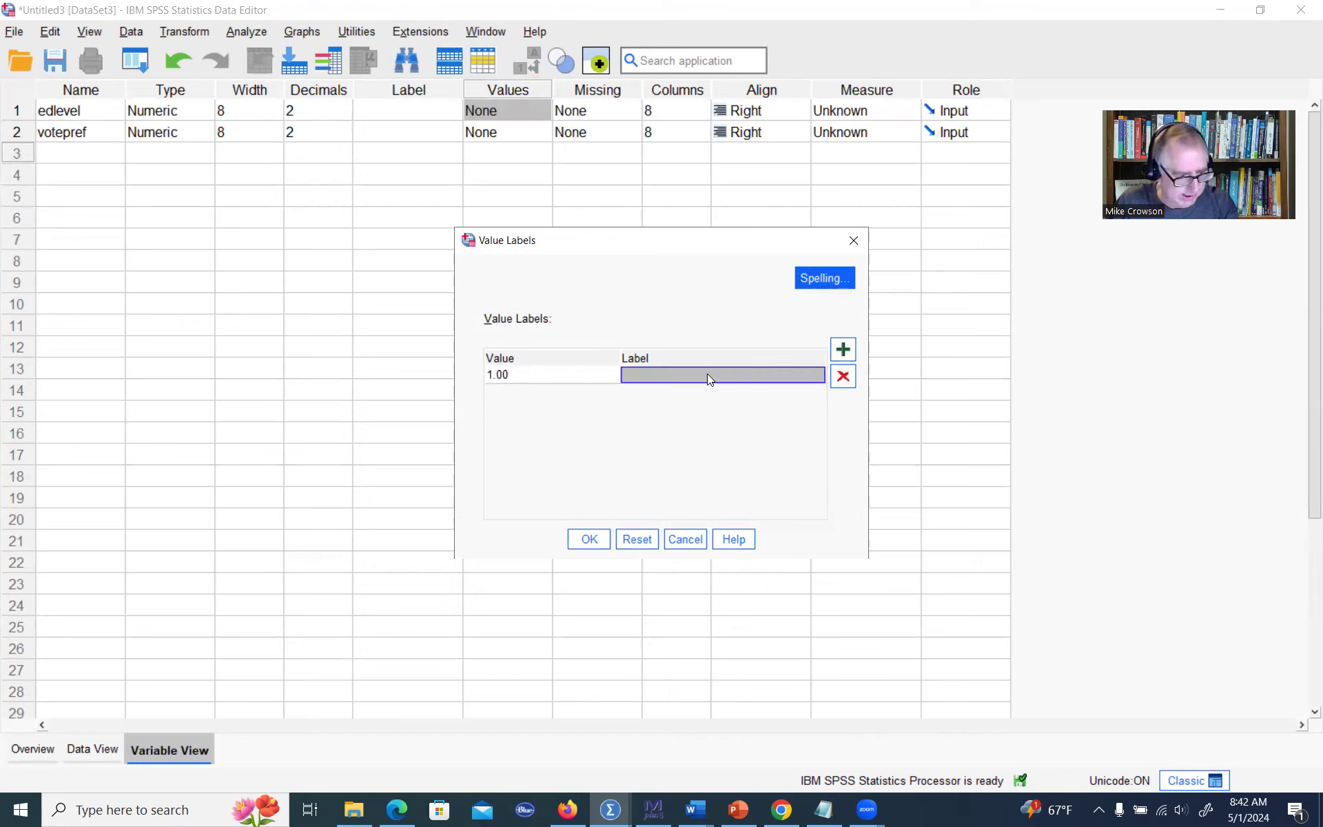
{"action": "type", "text": "fresh"}
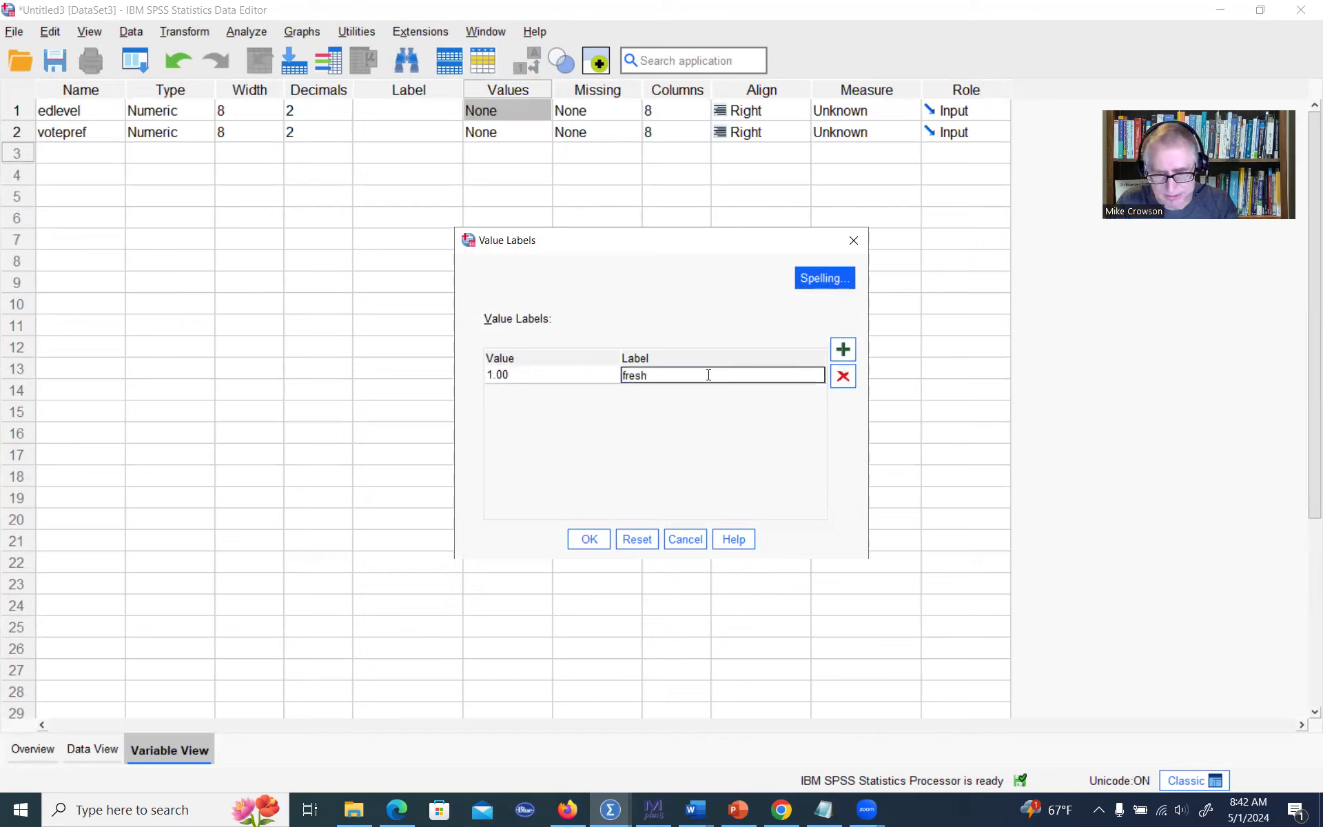
{"action": "type", "text": "man"}
{"action": "left_click", "coordinate": [843, 349]}
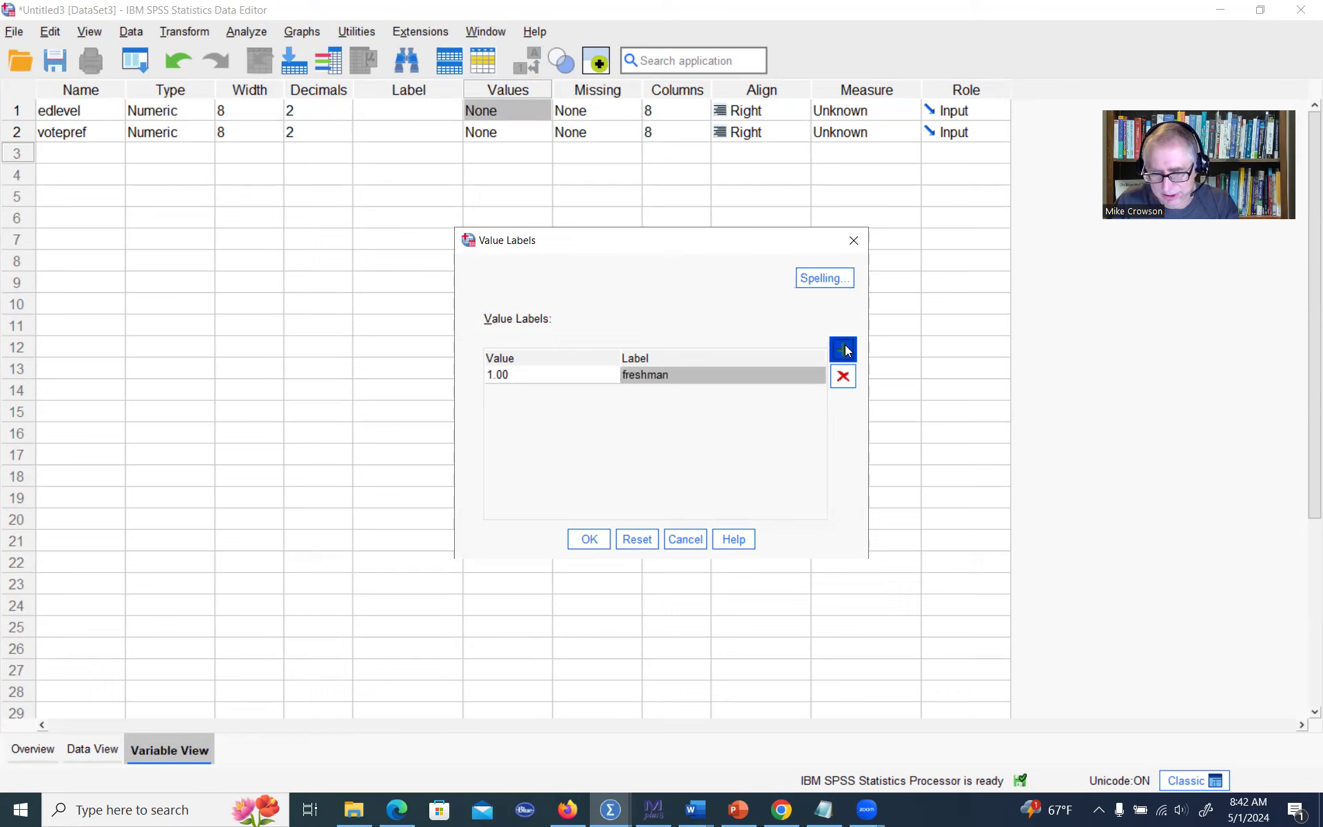
{"action": "type", "text": "2"}
{"action": "left_click", "coordinate": [742, 392]}
{"action": "type", "text": "so"}
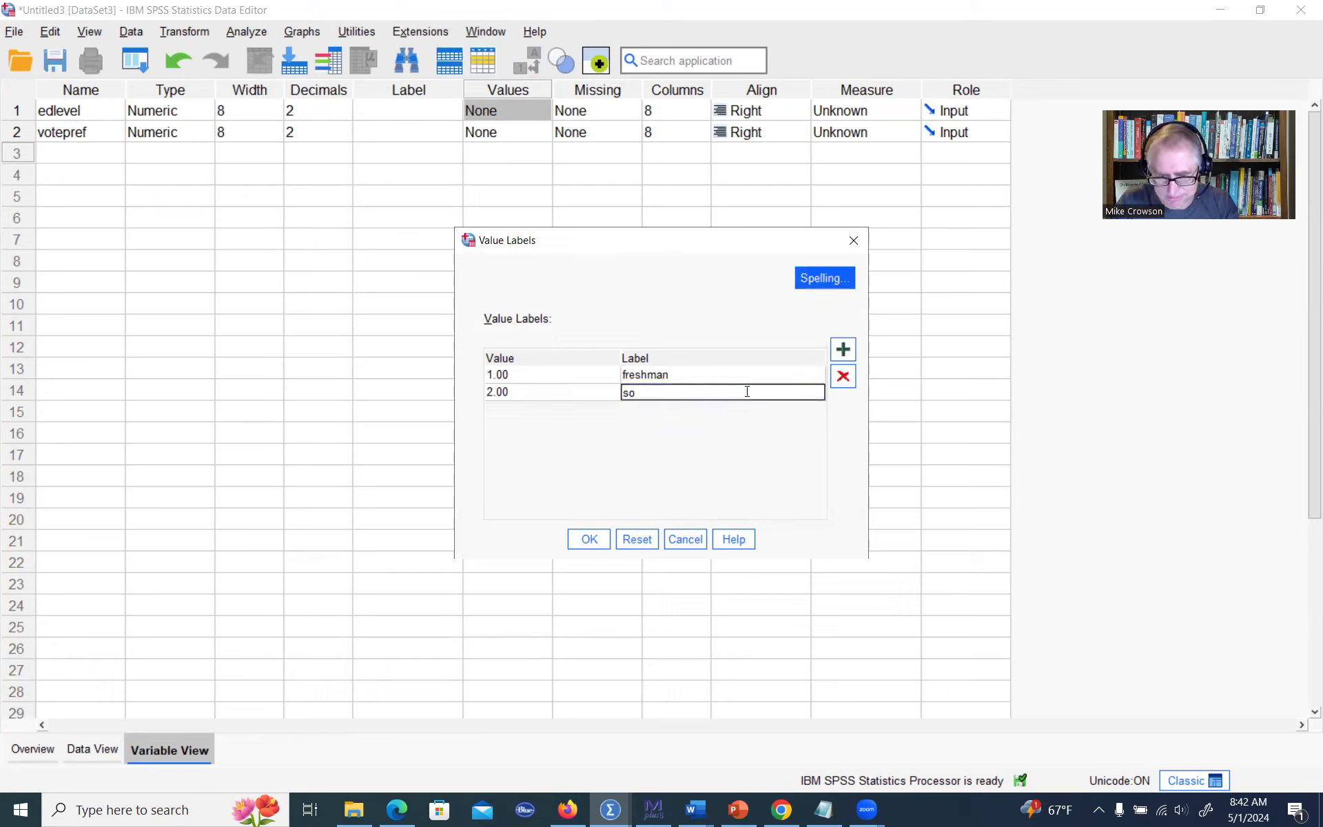
{"action": "type", "text": "phomore"}
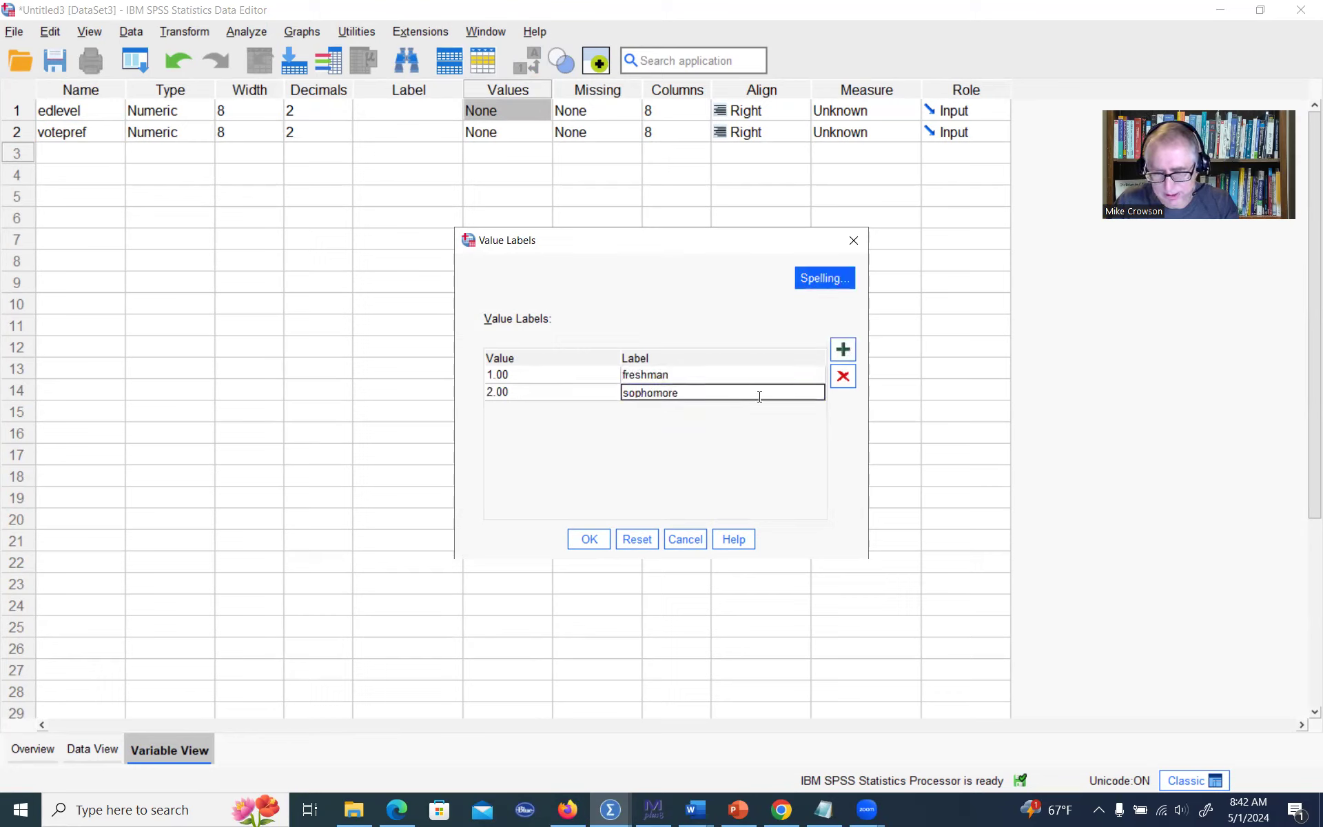
Step: Add edlevel labels 3 = junior and 4 = senior and confirm the value labels
{"action": "left_click", "coordinate": [843, 349]}
{"action": "type", "text": "3"}
{"action": "left_click", "coordinate": [697, 412]}
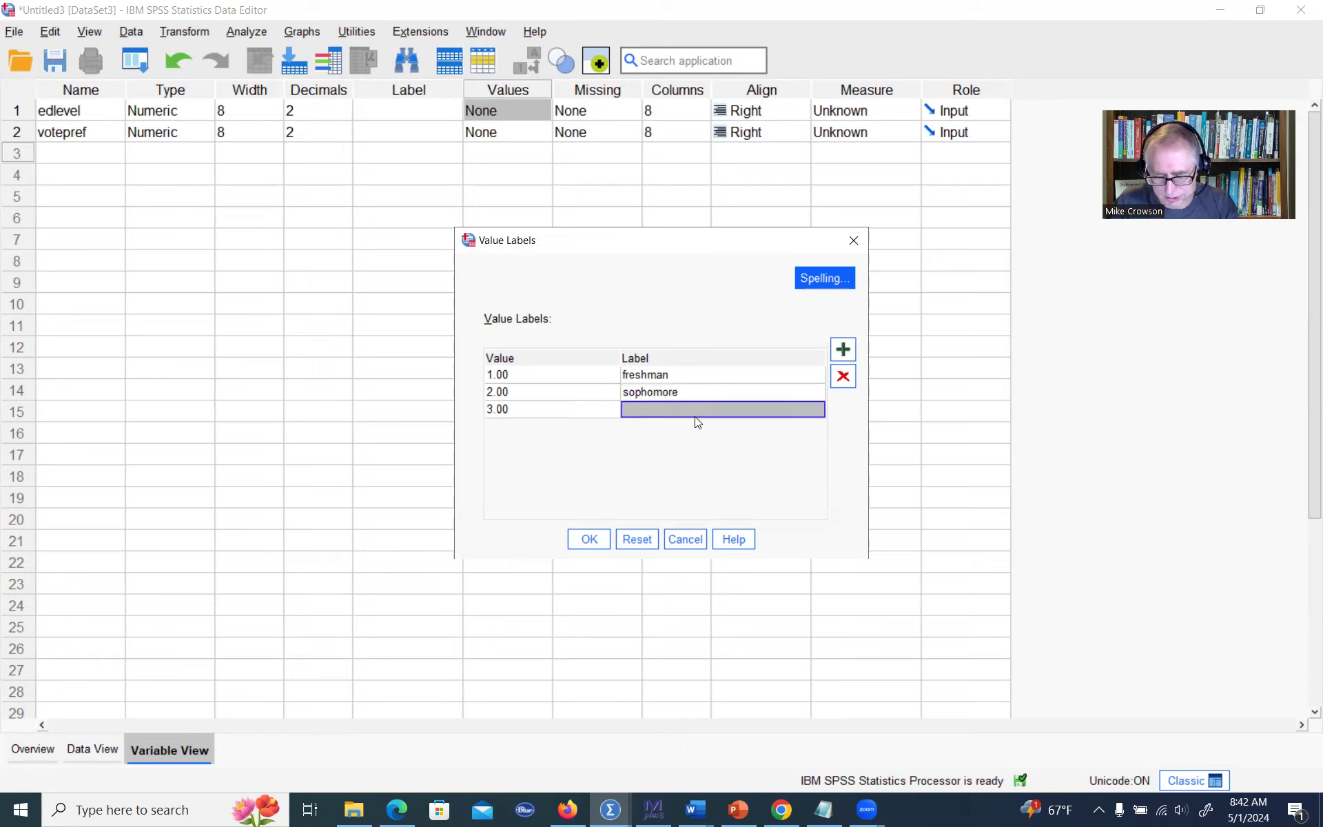
{"action": "type", "text": "junior"}
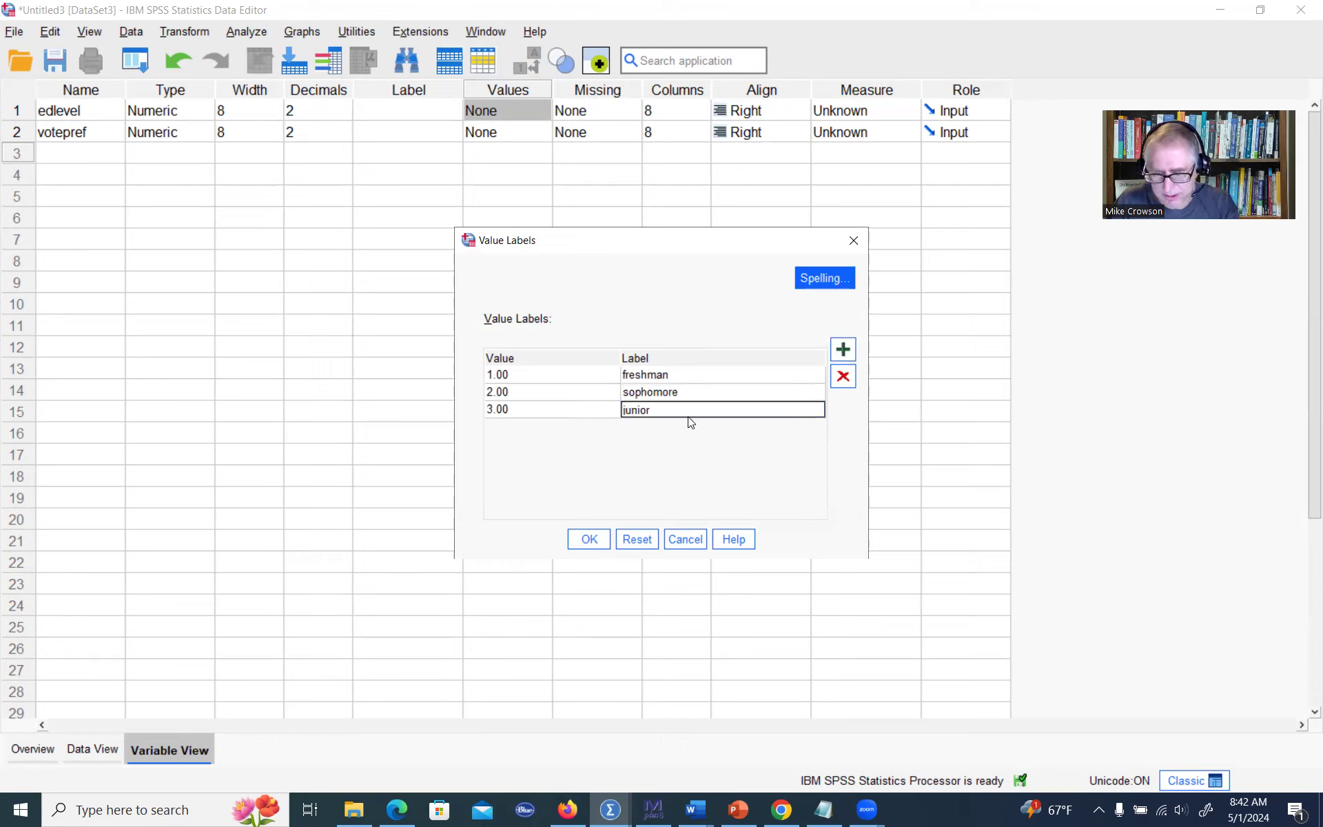
{"action": "left_click", "coordinate": [843, 349]}
{"action": "type", "text": "4"}
{"action": "left_click", "coordinate": [716, 422]}
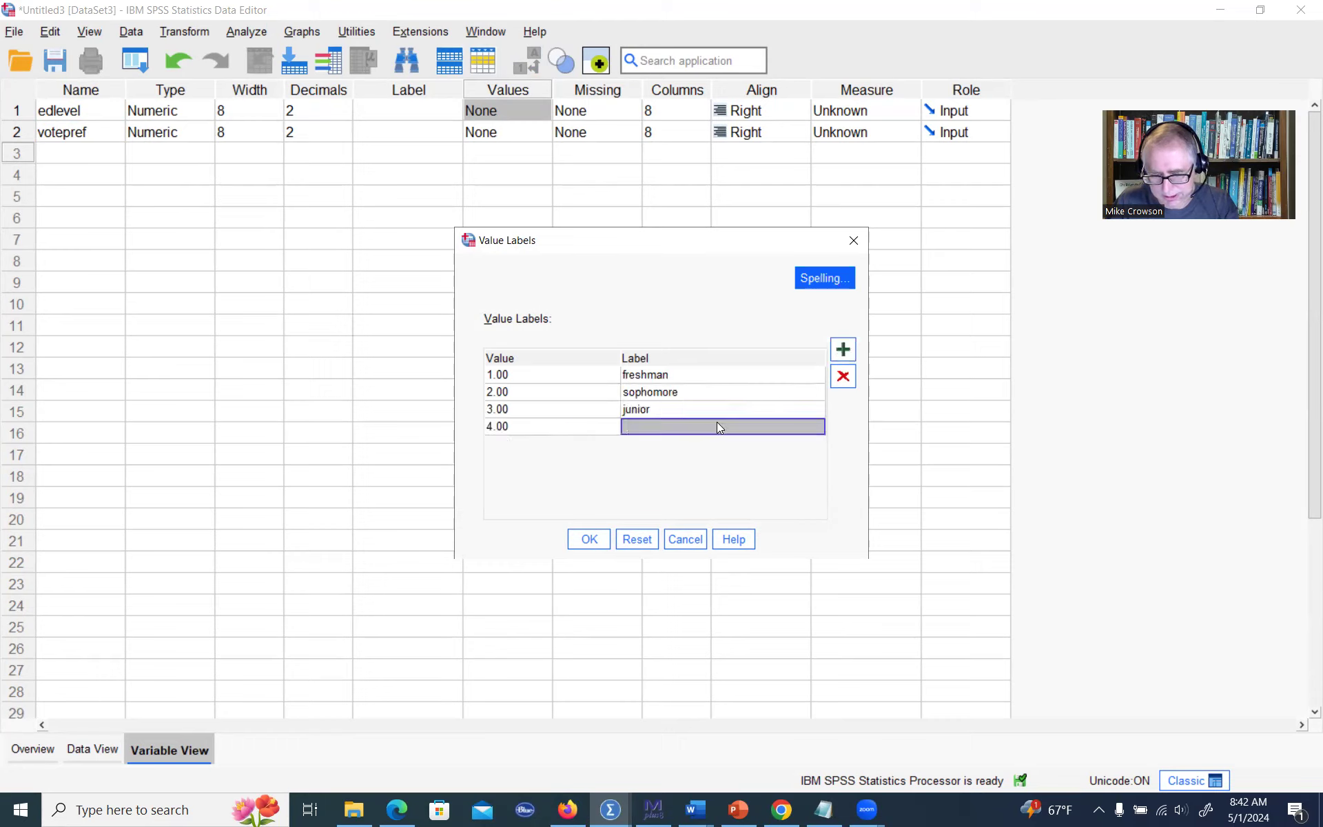
{"action": "type", "text": "senior"}
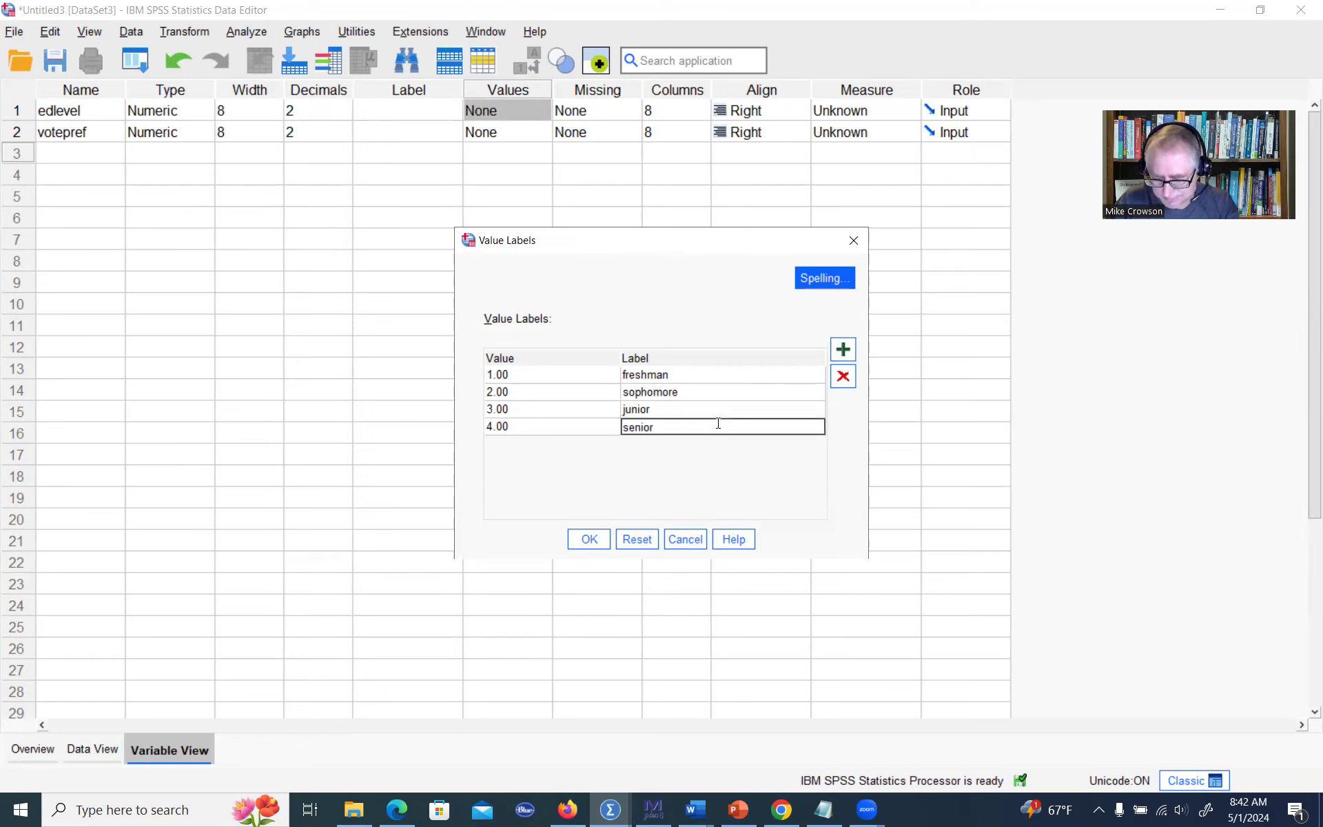
{"action": "key", "text": "Return"}
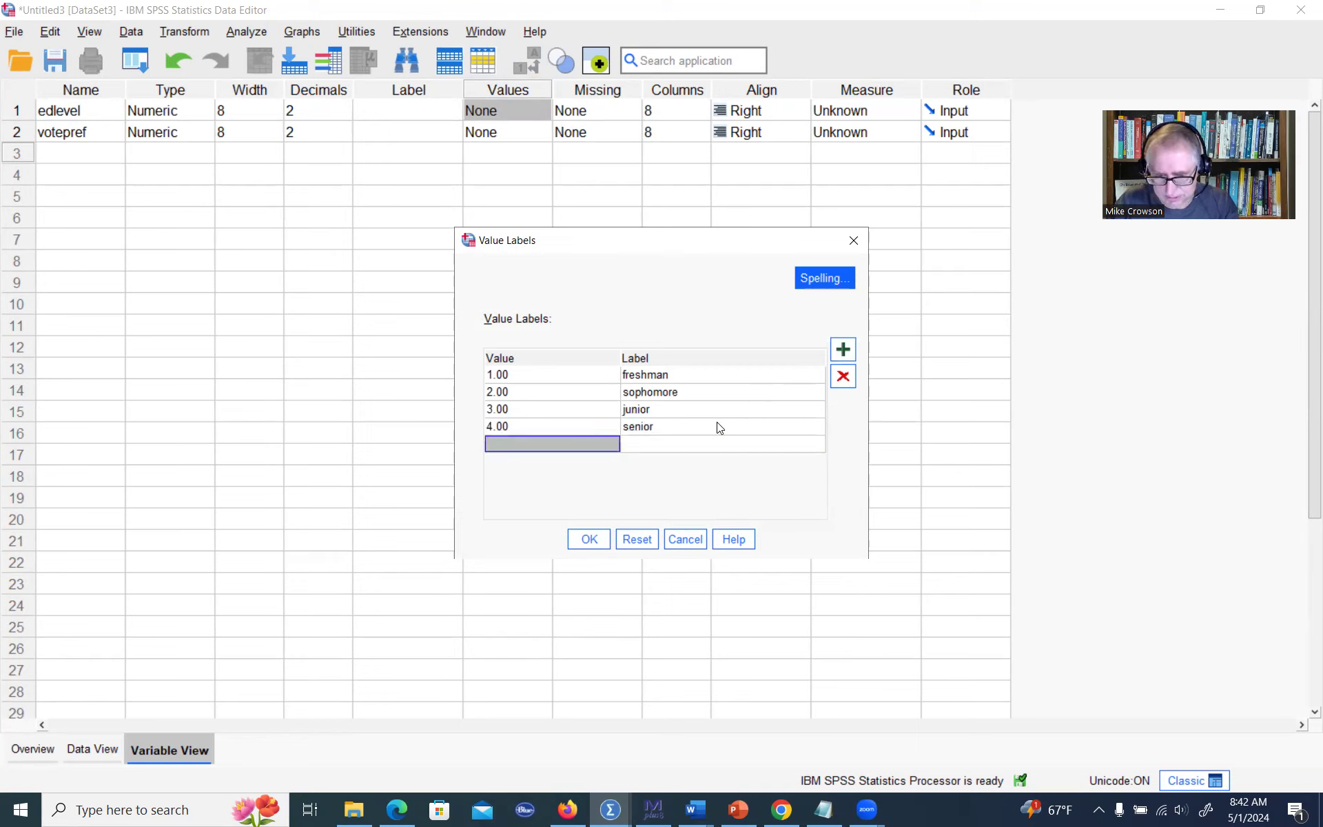
{"action": "left_click", "coordinate": [590, 539]}
Step: Give votepref the value label 1 = Candidate A
{"action": "double_click", "coordinate": [542, 132]}
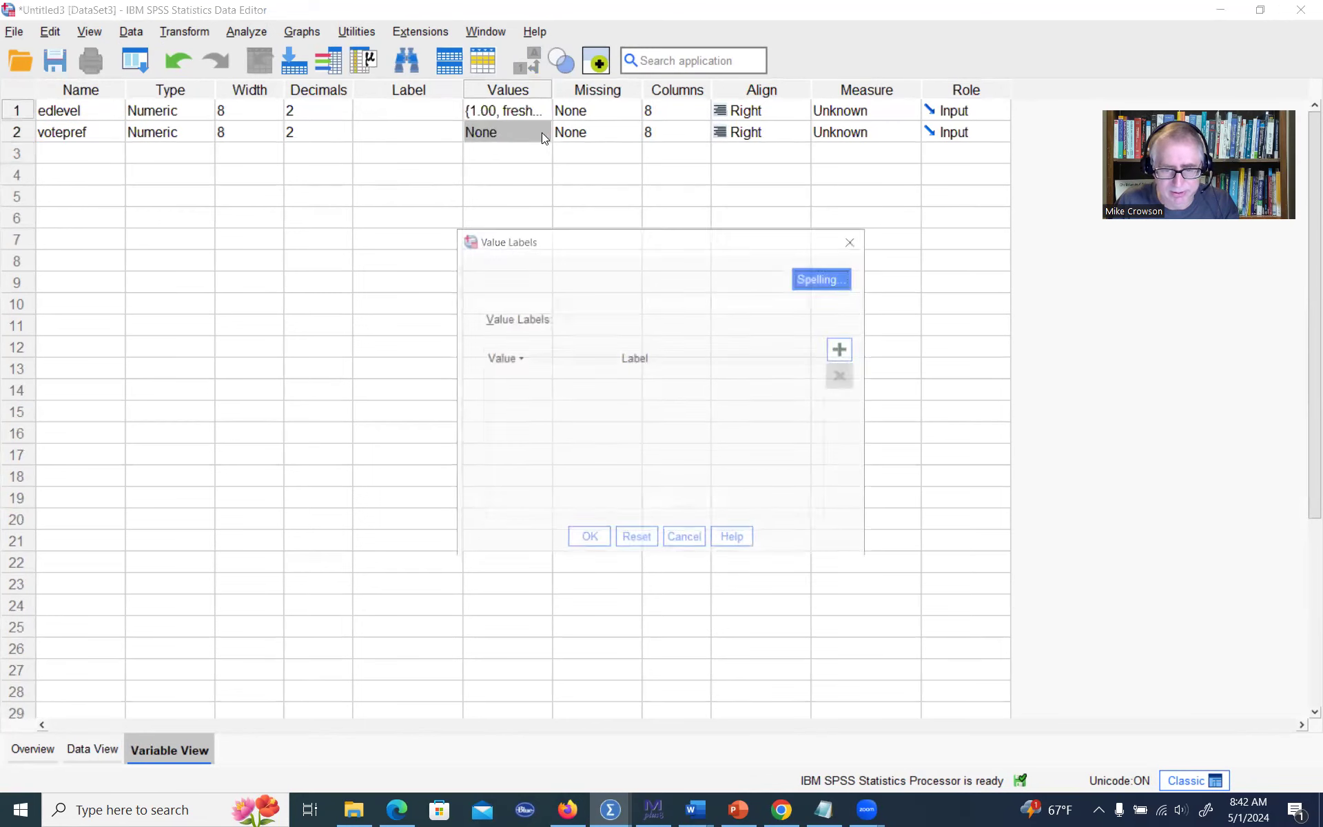
{"action": "left_click", "coordinate": [842, 349]}
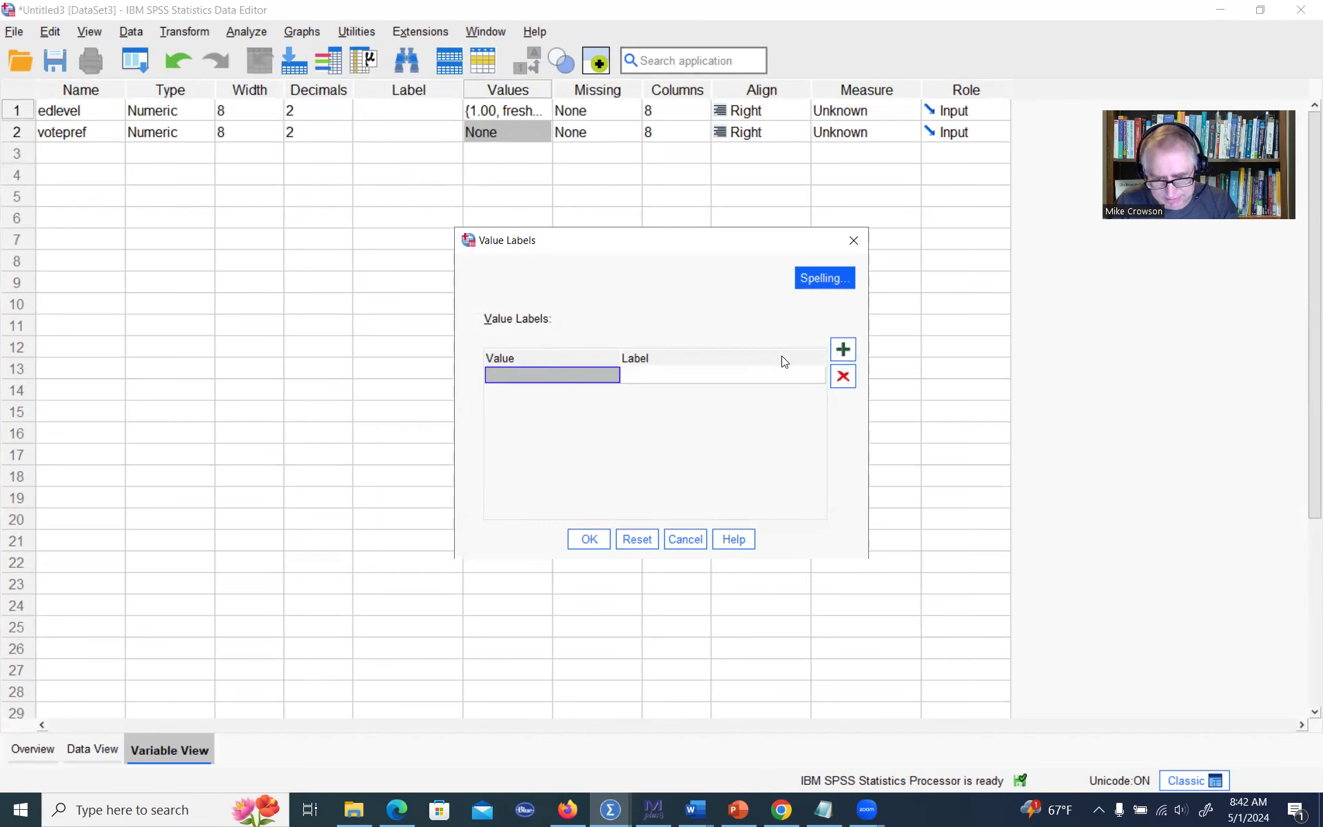
{"action": "type", "text": "1"}
{"action": "left_click", "coordinate": [694, 373]}
{"action": "type", "text": "Candidate A"}
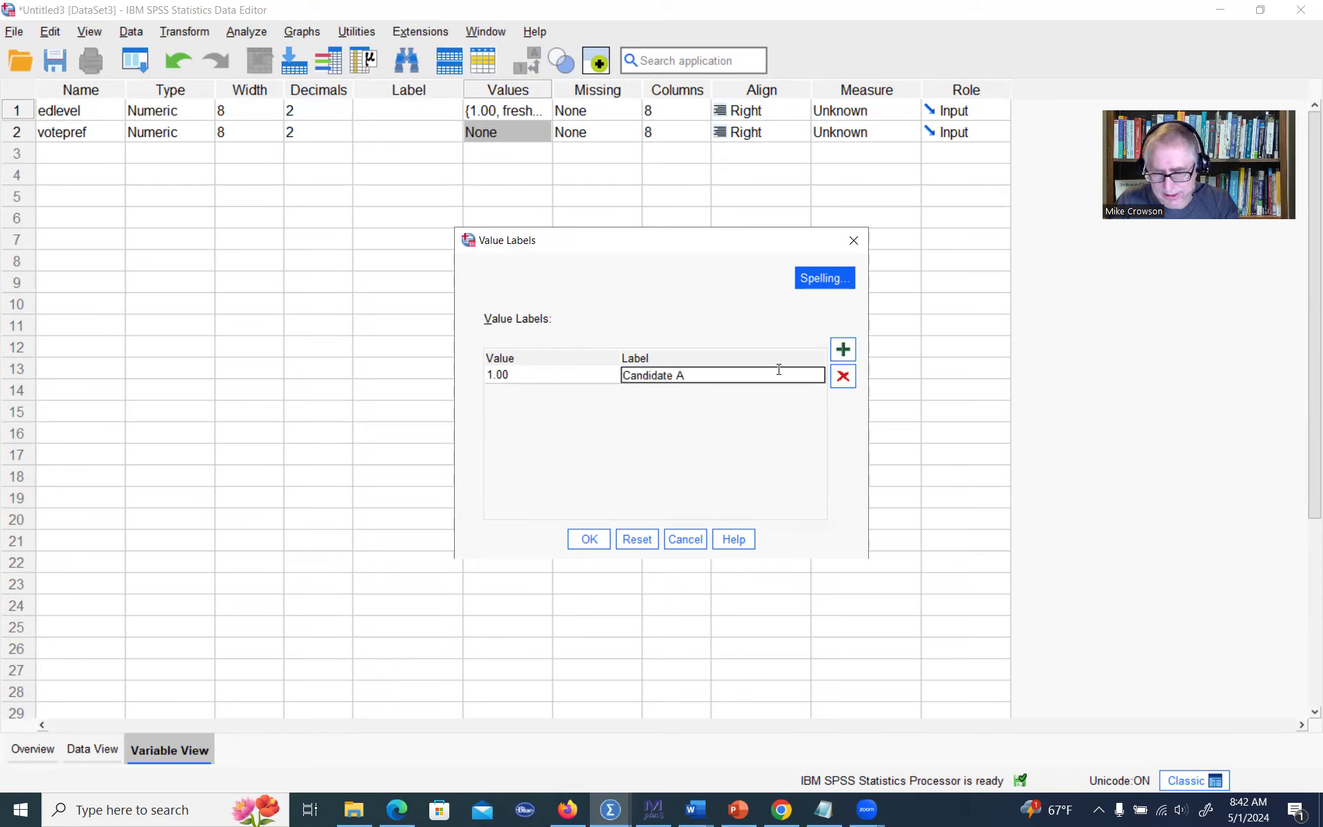
Step: Add votepref label 2 = Candidate B and confirm the value labels
{"action": "left_click", "coordinate": [842, 350]}
{"action": "type", "text": "2"}
{"action": "left_click", "coordinate": [729, 391]}
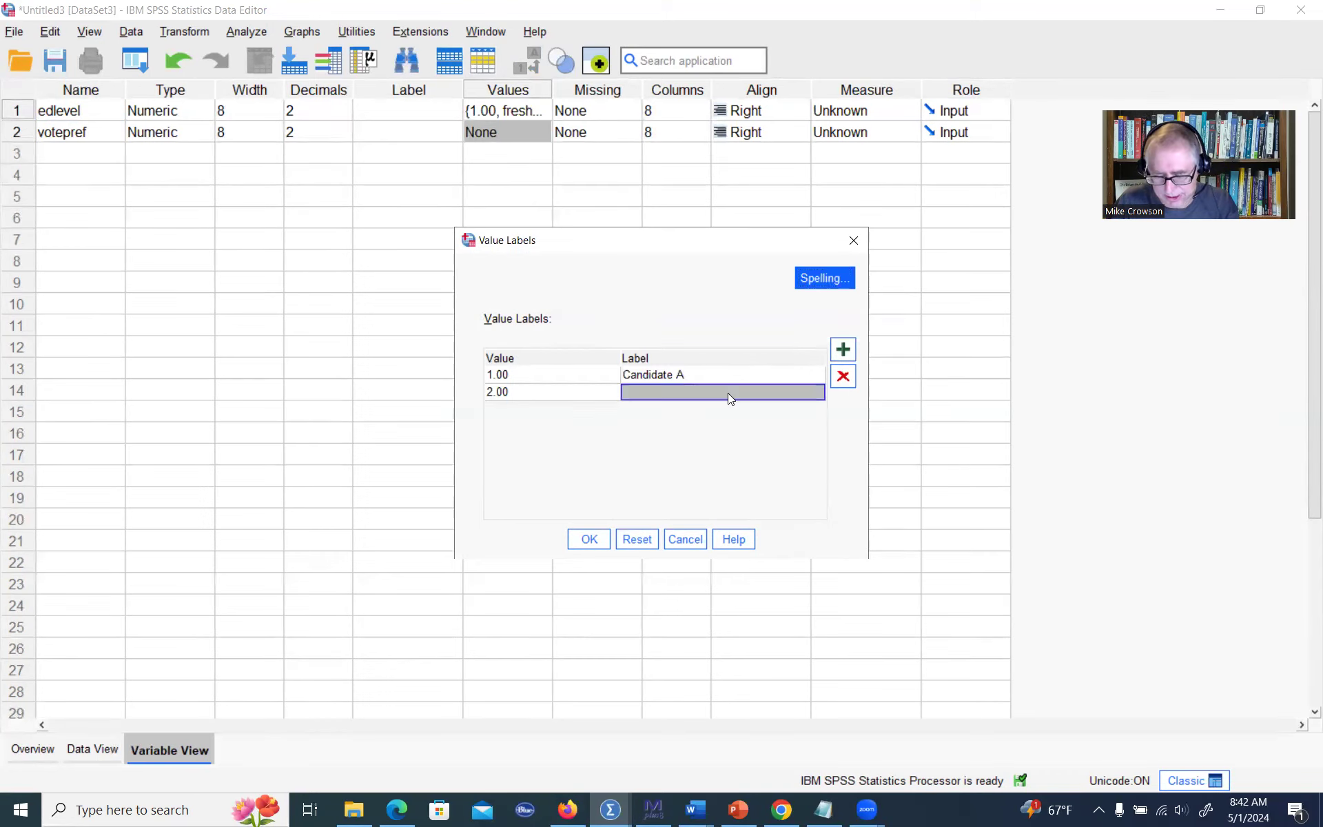
{"action": "type", "text": "Candan"}
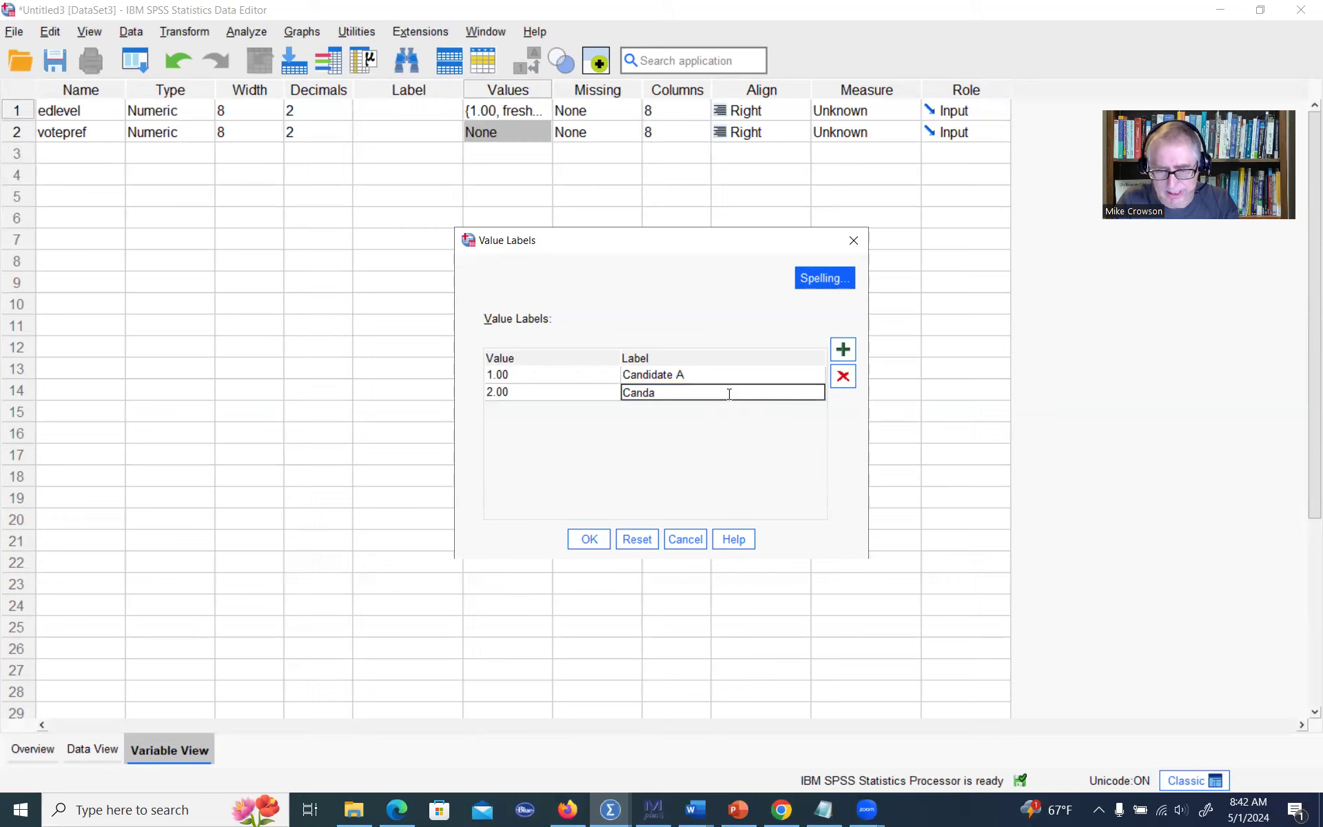
{"action": "key", "text": "BackSpace"}
{"action": "key", "text": "BackSpace"}
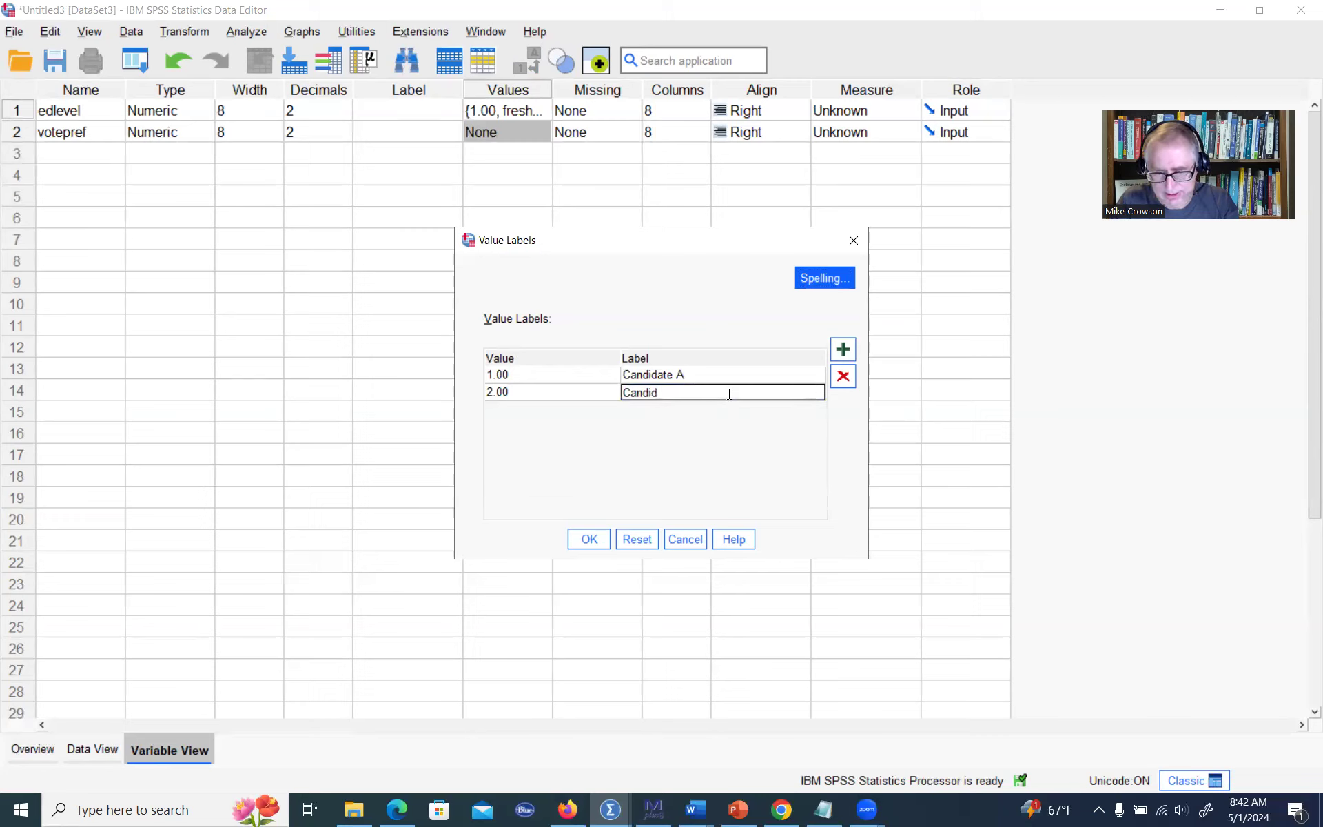
{"action": "type", "text": "idate B"}
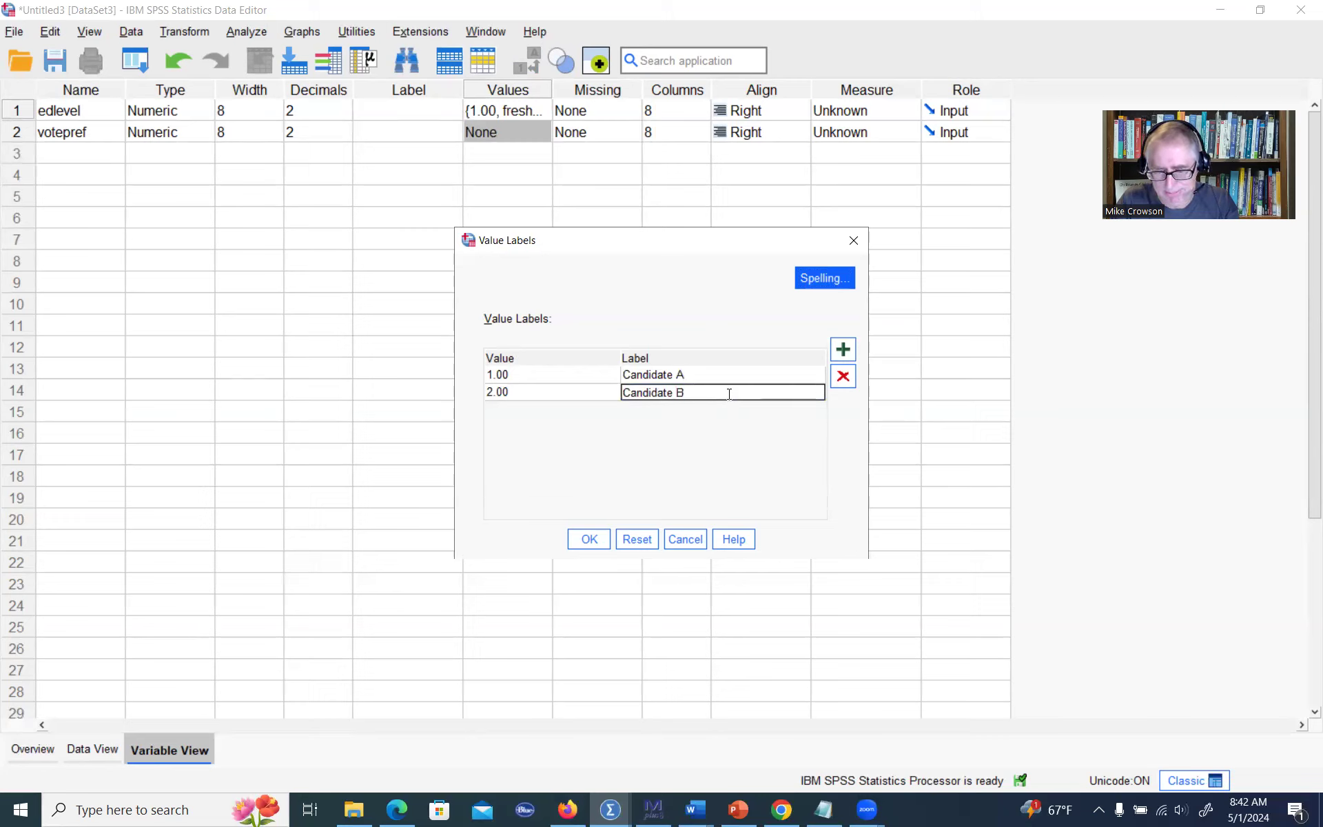
{"action": "key", "text": "Return"}
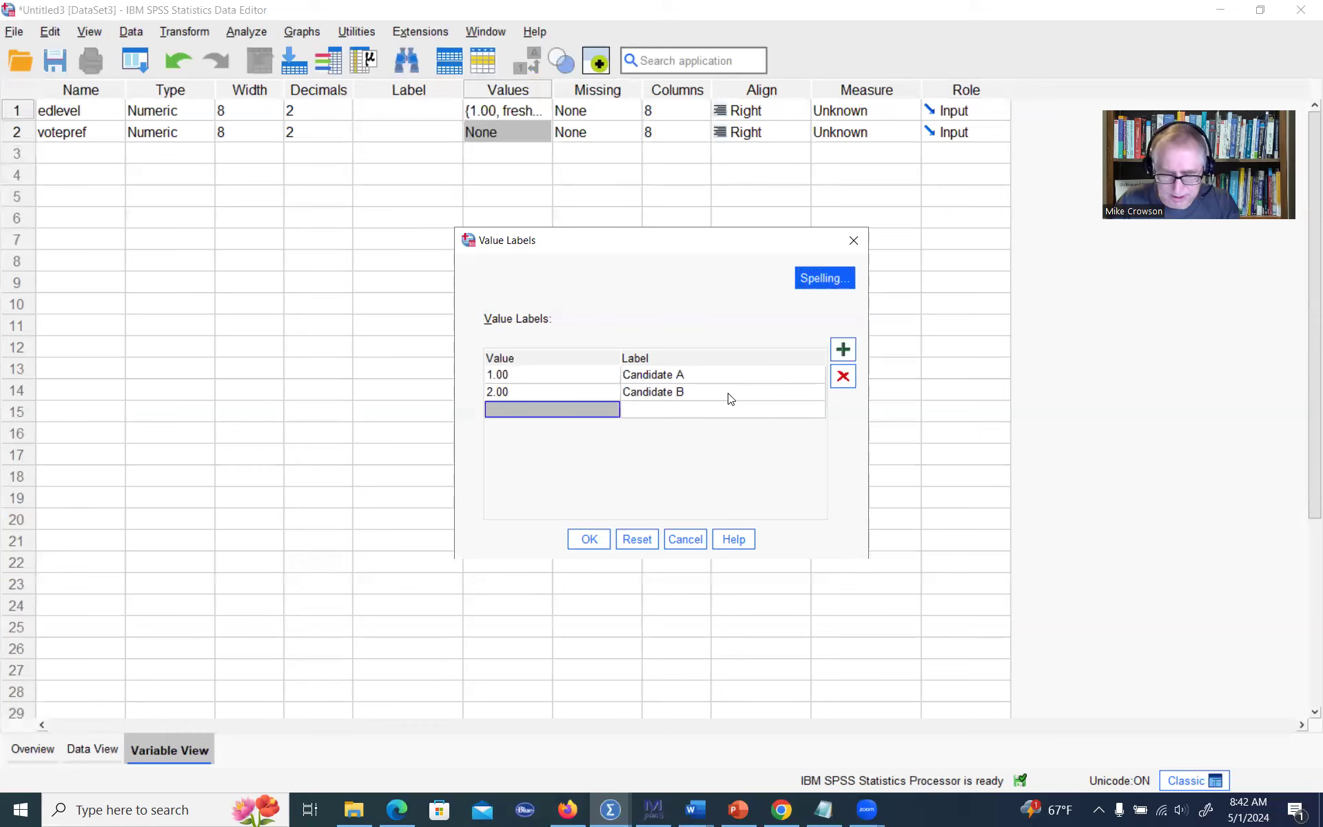
{"action": "left_click", "coordinate": [589, 539]}
{"action": "left_click", "coordinate": [78, 153]}
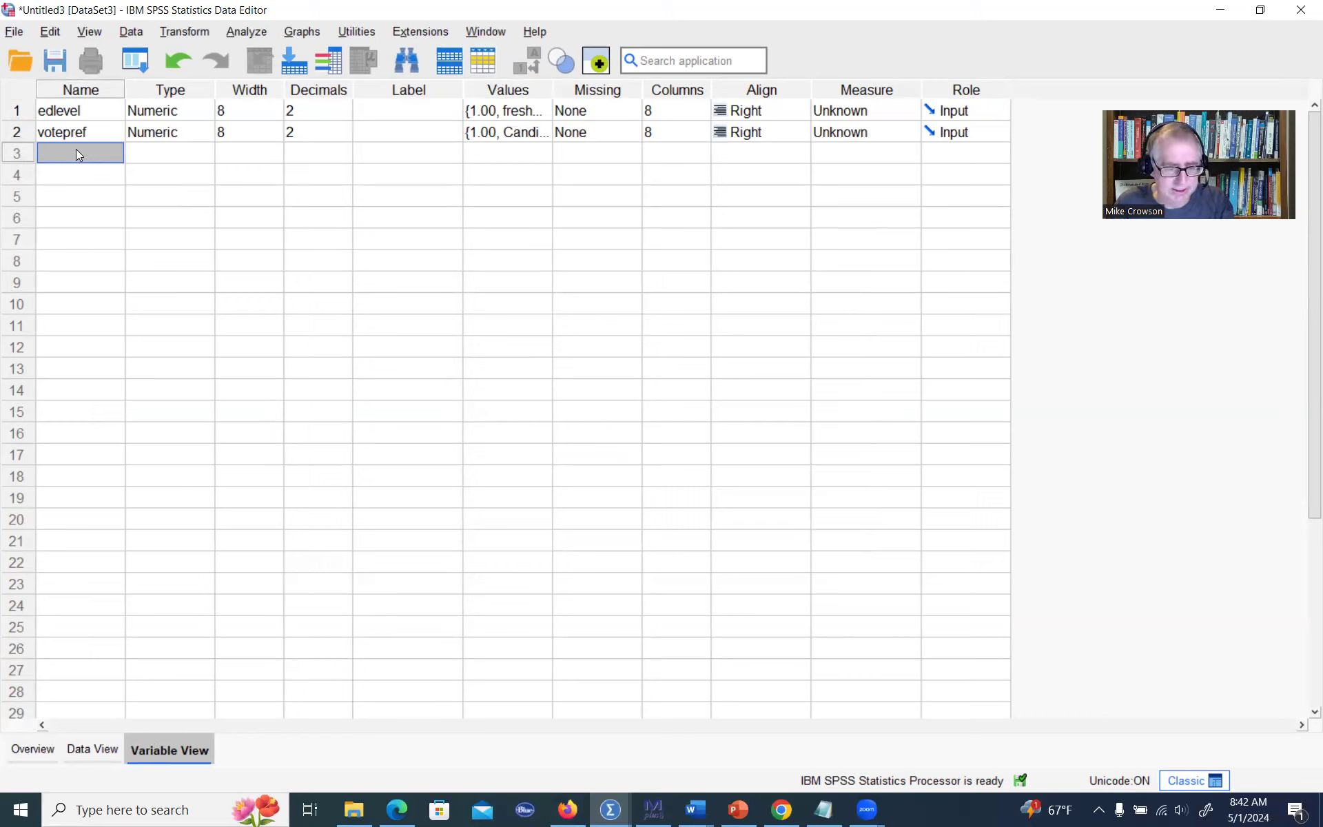
Step: Name the third variable freq and move to the first row of the Data View grid
{"action": "type", "text": "freq"}
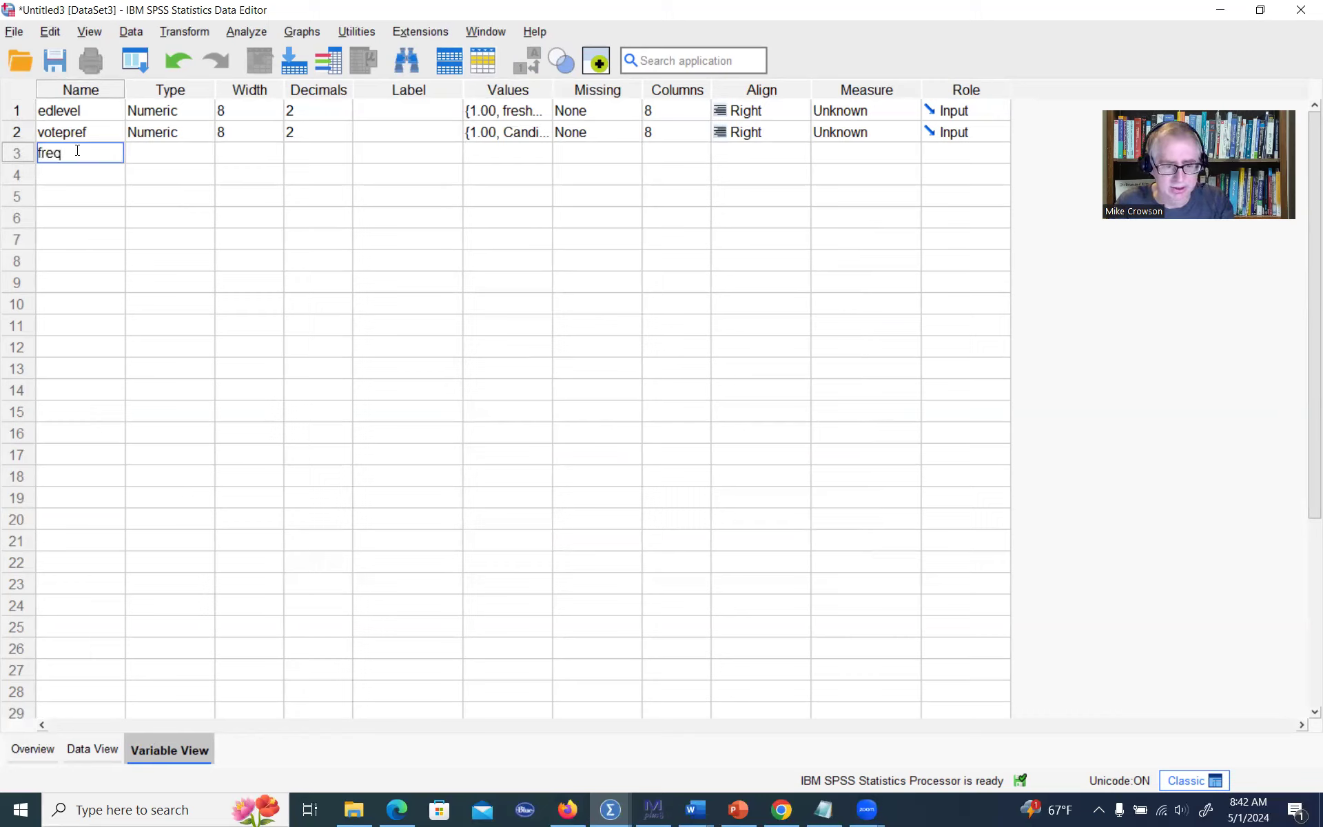
{"action": "key", "text": "Return"}
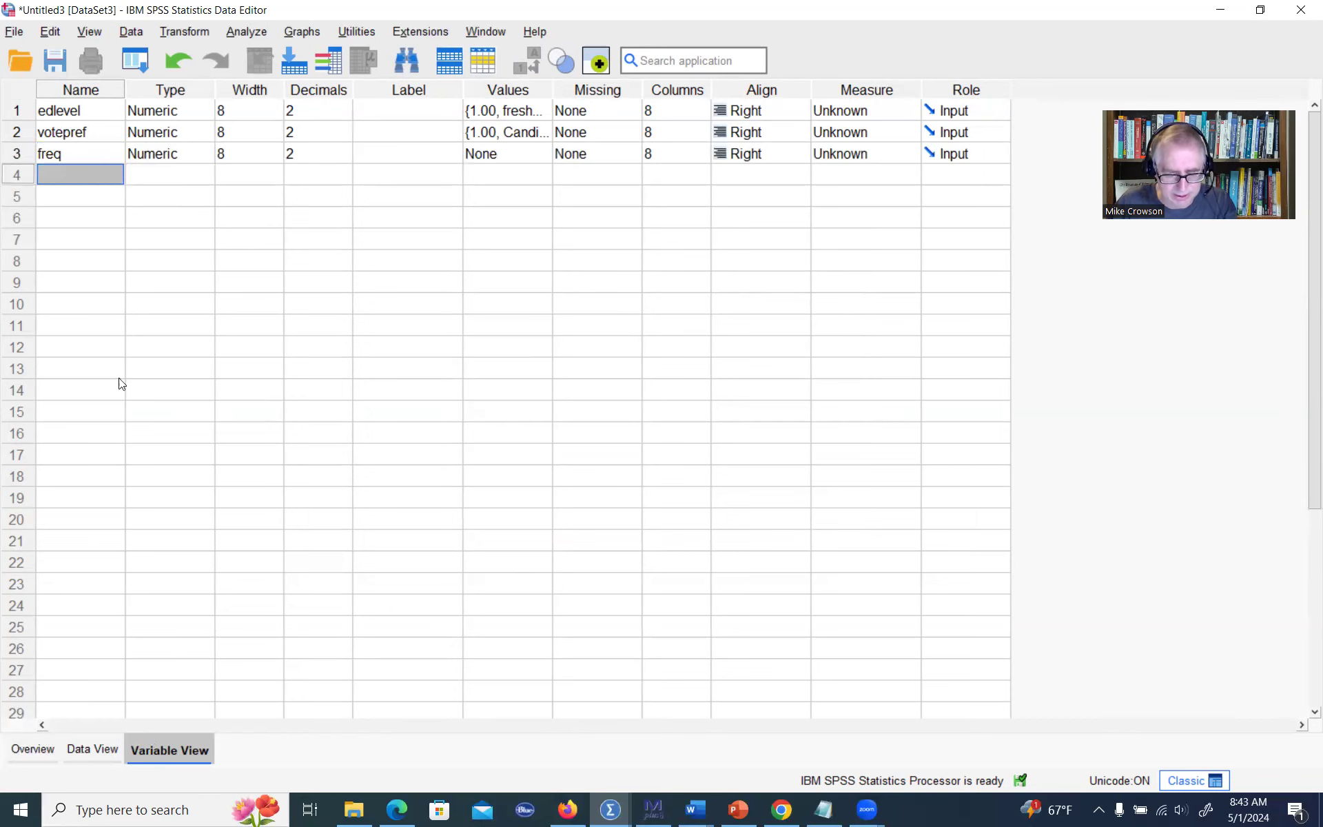
{"action": "left_click", "coordinate": [95, 748]}
{"action": "left_click", "coordinate": [88, 135]}
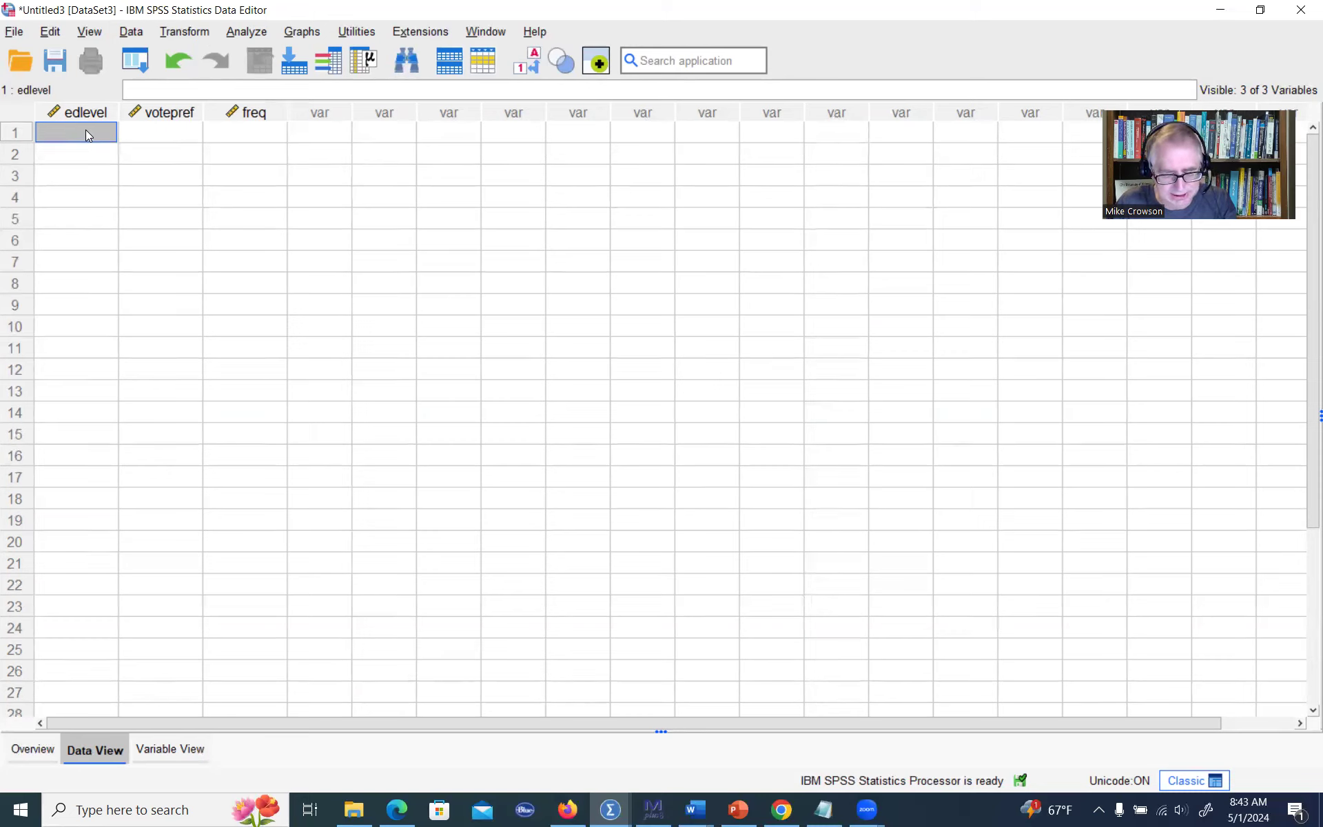
{"action": "key", "text": "Tab"}
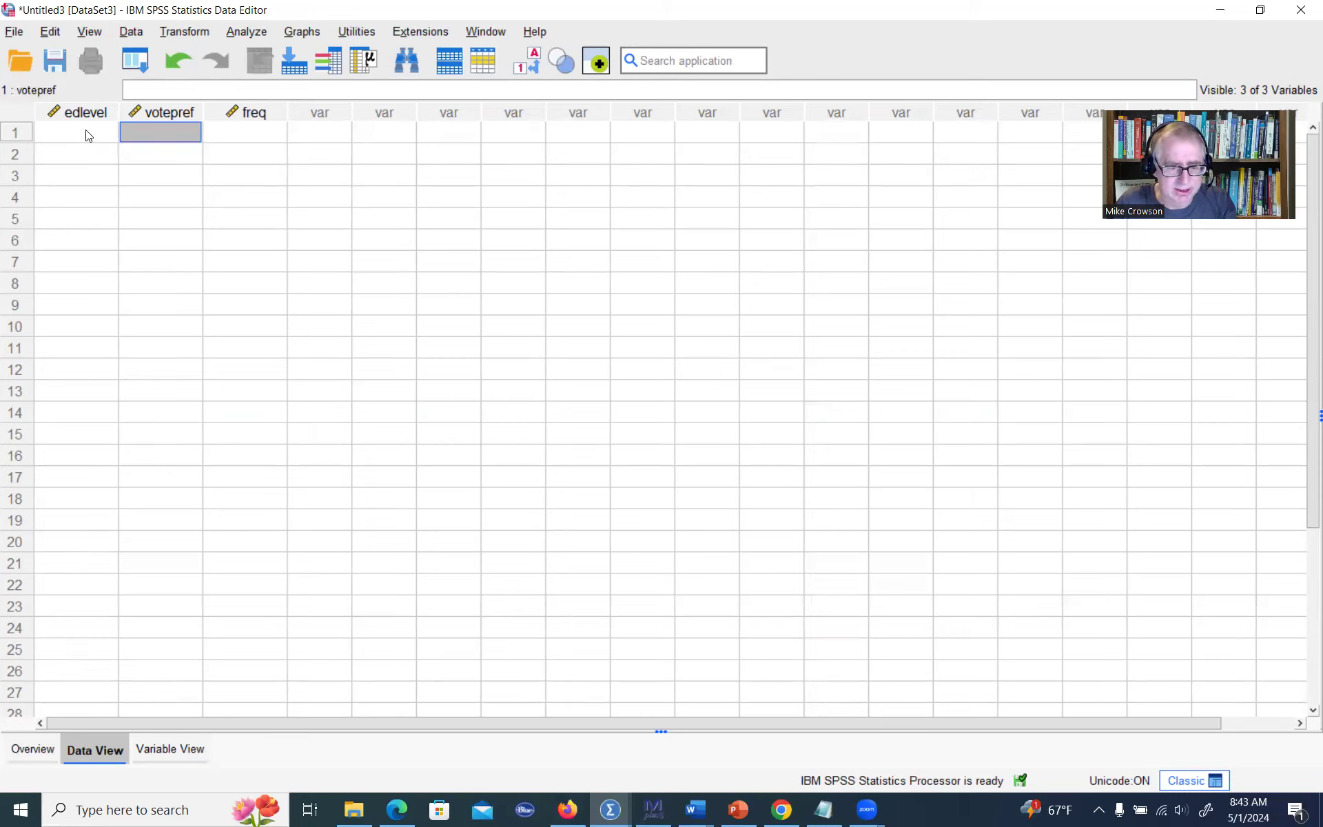
{"action": "key", "text": "Tab"}
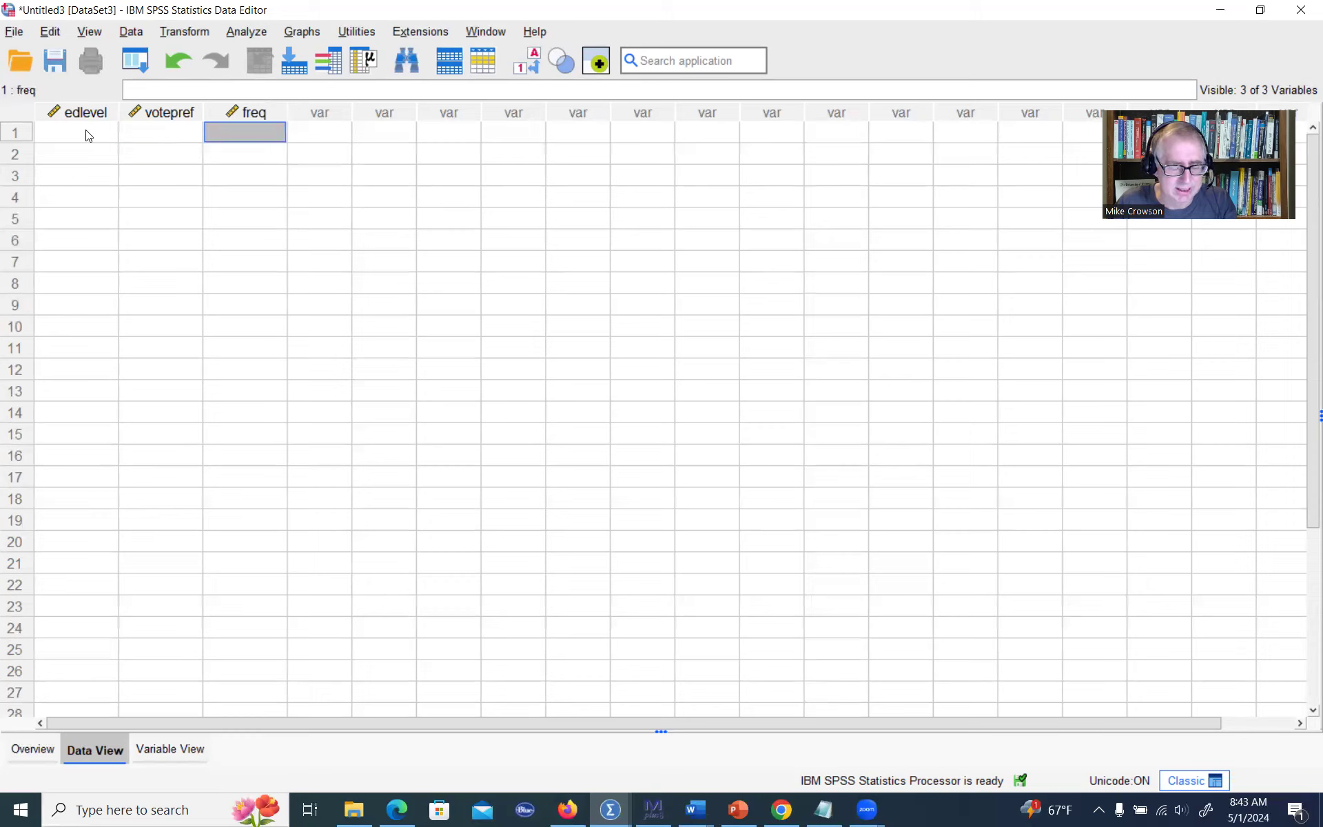
Step: Enter rows 1 1 11 and 1 2 5 for edlevel, votepref and freq
{"action": "left_click", "coordinate": [87, 135]}
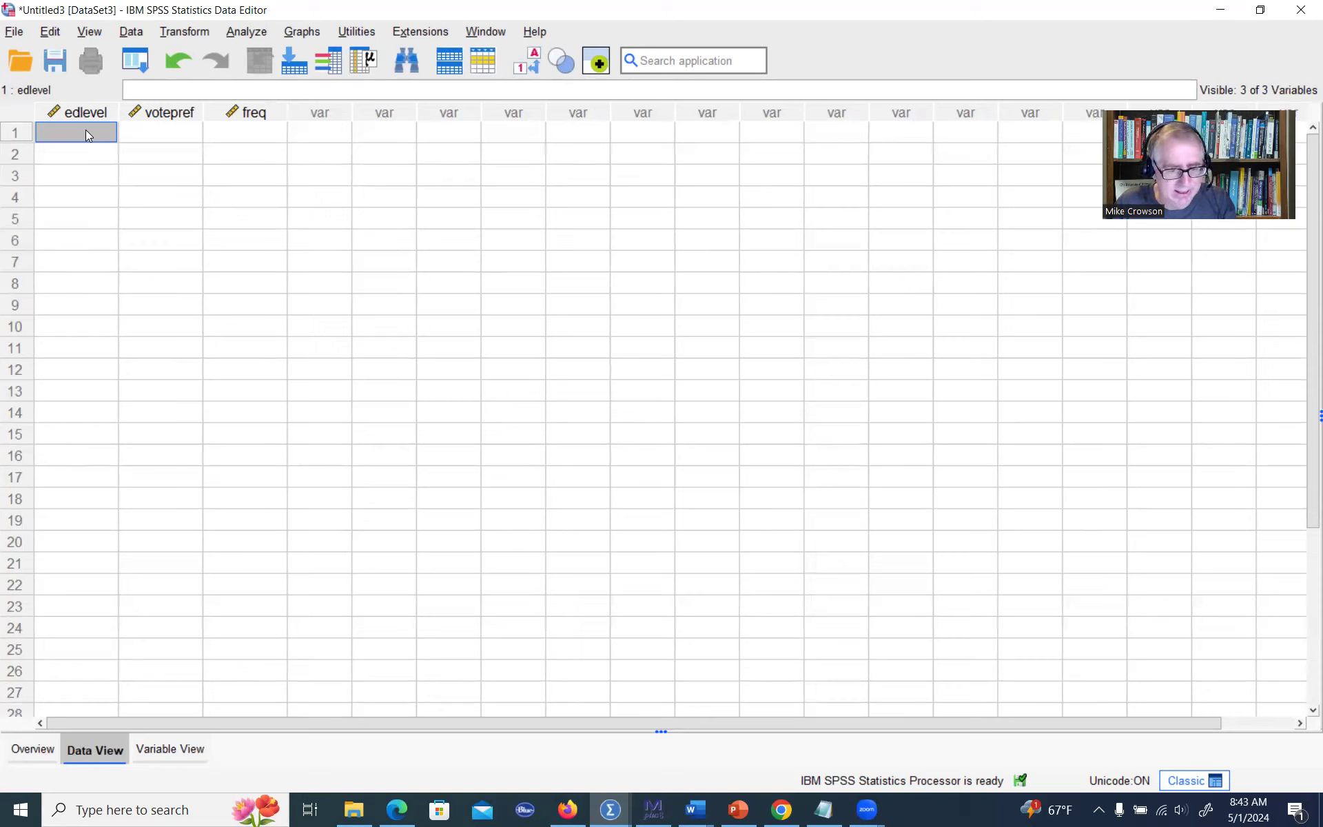
{"action": "type", "text": "1"}
{"action": "key", "text": "Tab"}
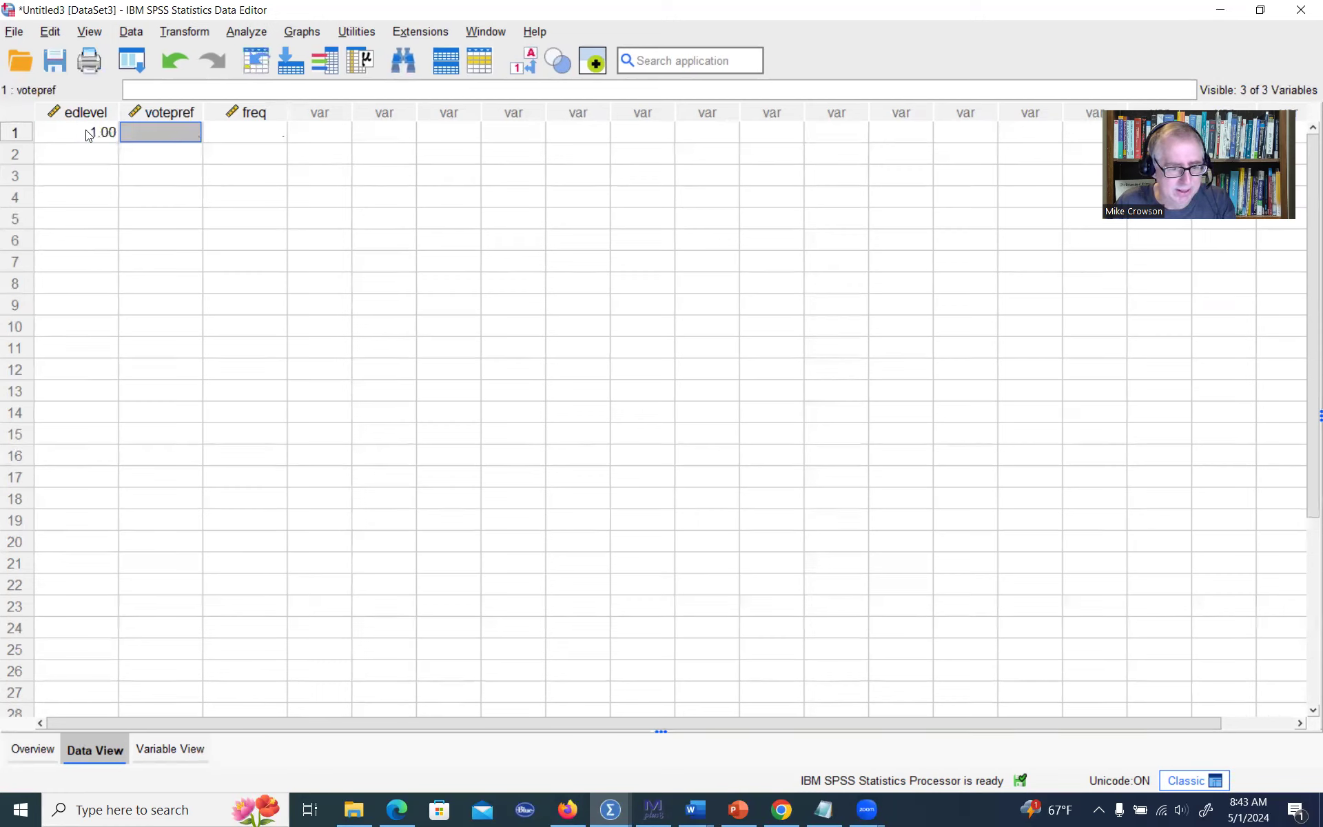
{"action": "type", "text": "1"}
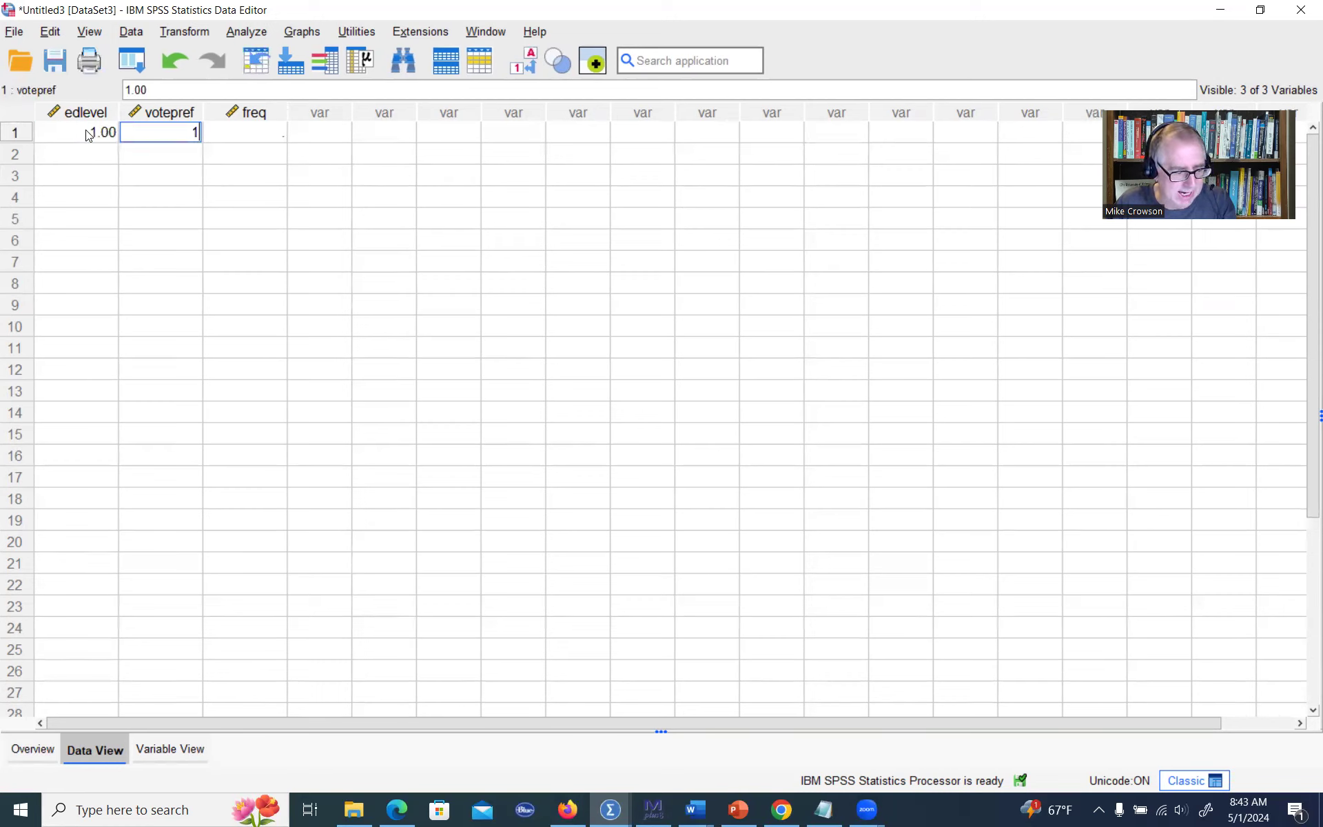
{"action": "key", "text": "Tab"}
{"action": "type", "text": "11"}
{"action": "key", "text": "Return"}
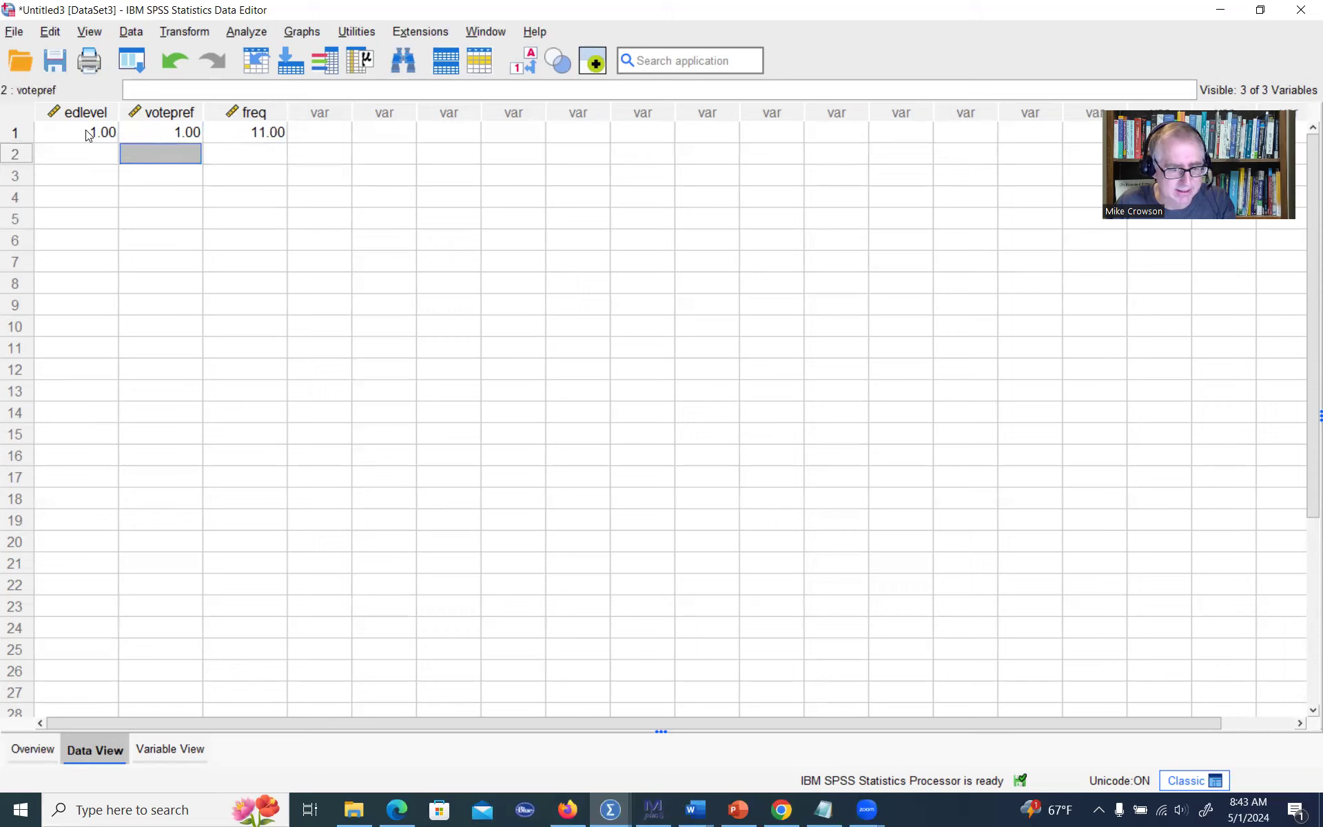
{"action": "key", "text": "Left"}
{"action": "type", "text": "1"}
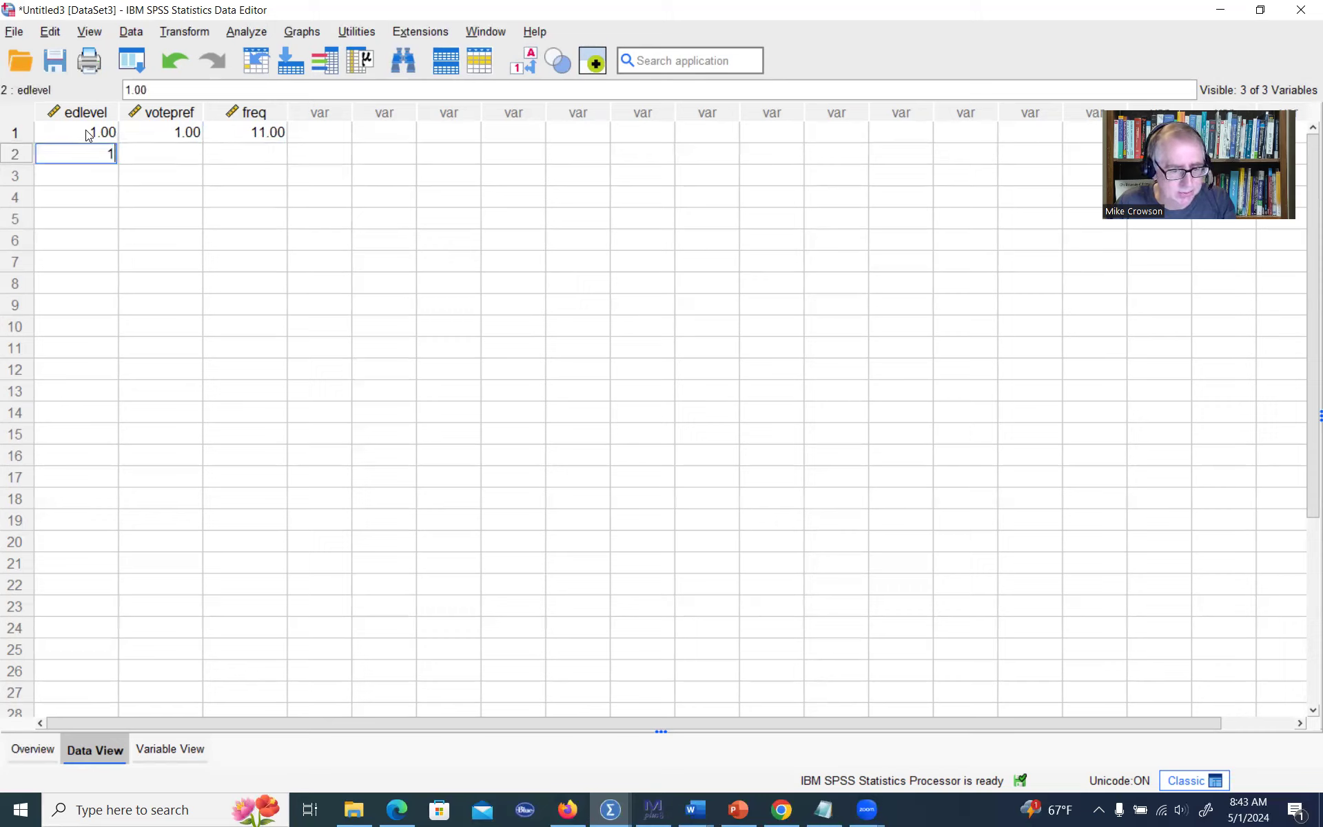
{"action": "key", "text": "Tab"}
{"action": "type", "text": "2"}
{"action": "key", "text": "Tab"}
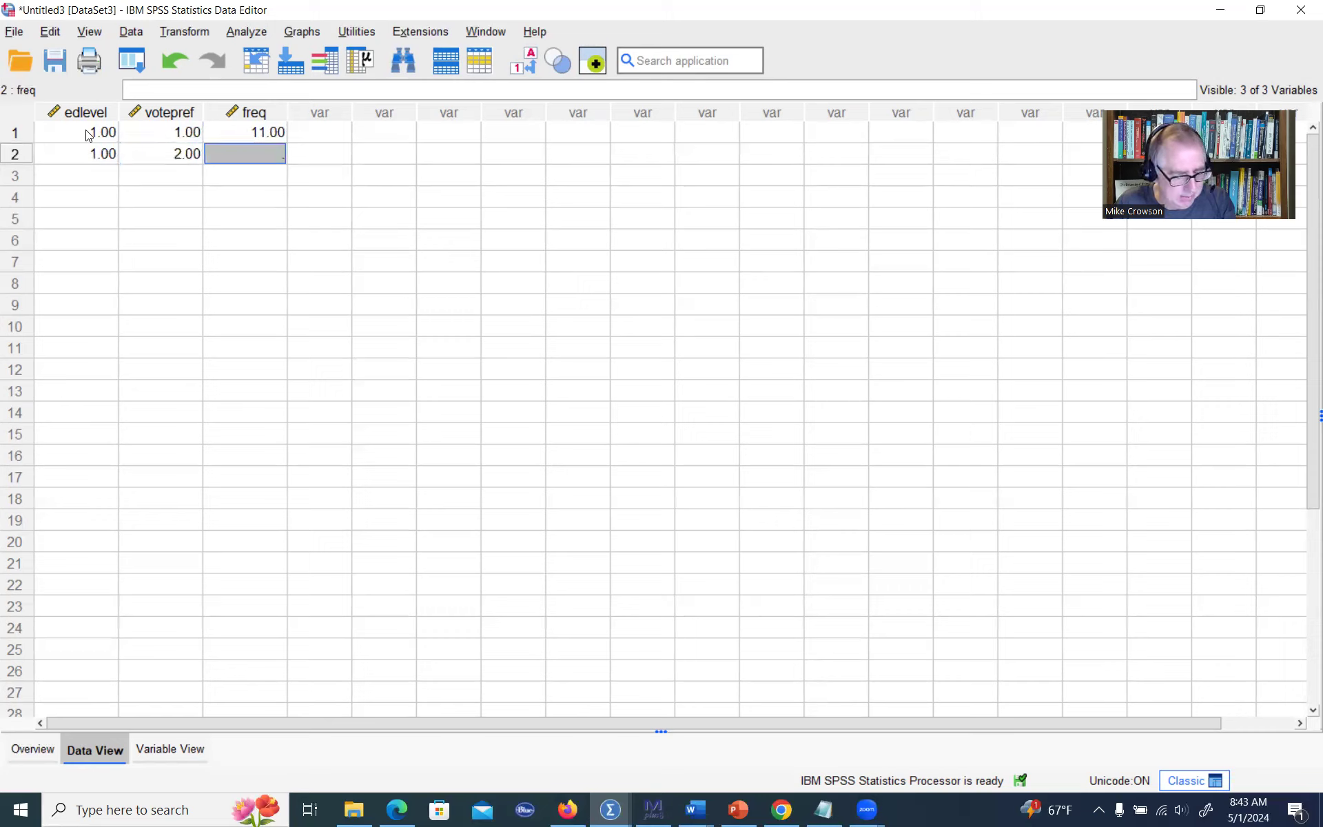
{"action": "type", "text": "5"}
{"action": "key", "text": "Return"}
Step: Enter rows 2 1 6 and 2 2 8 for edlevel, votepref and freq
{"action": "key", "text": "Home"}
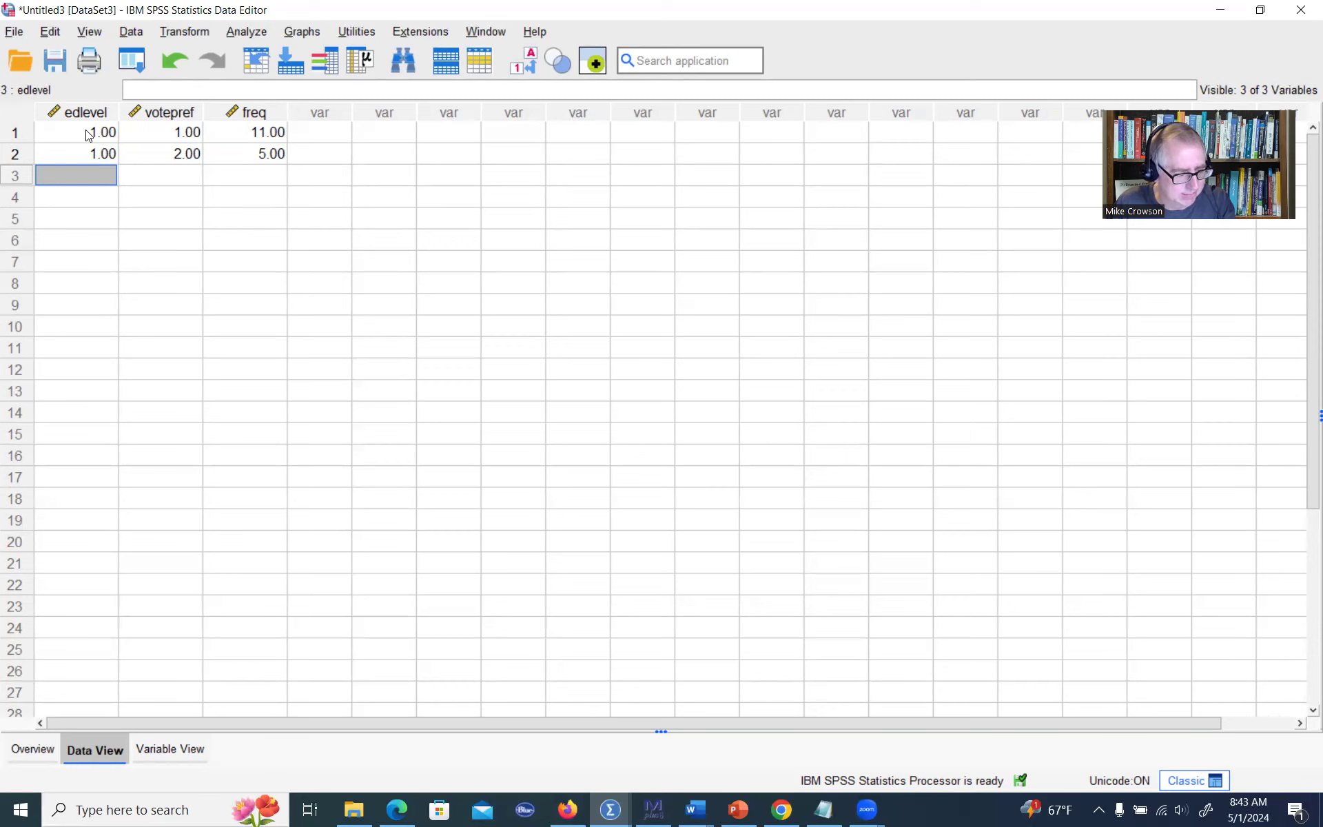
{"action": "type", "text": "2"}
{"action": "key", "text": "Return"}
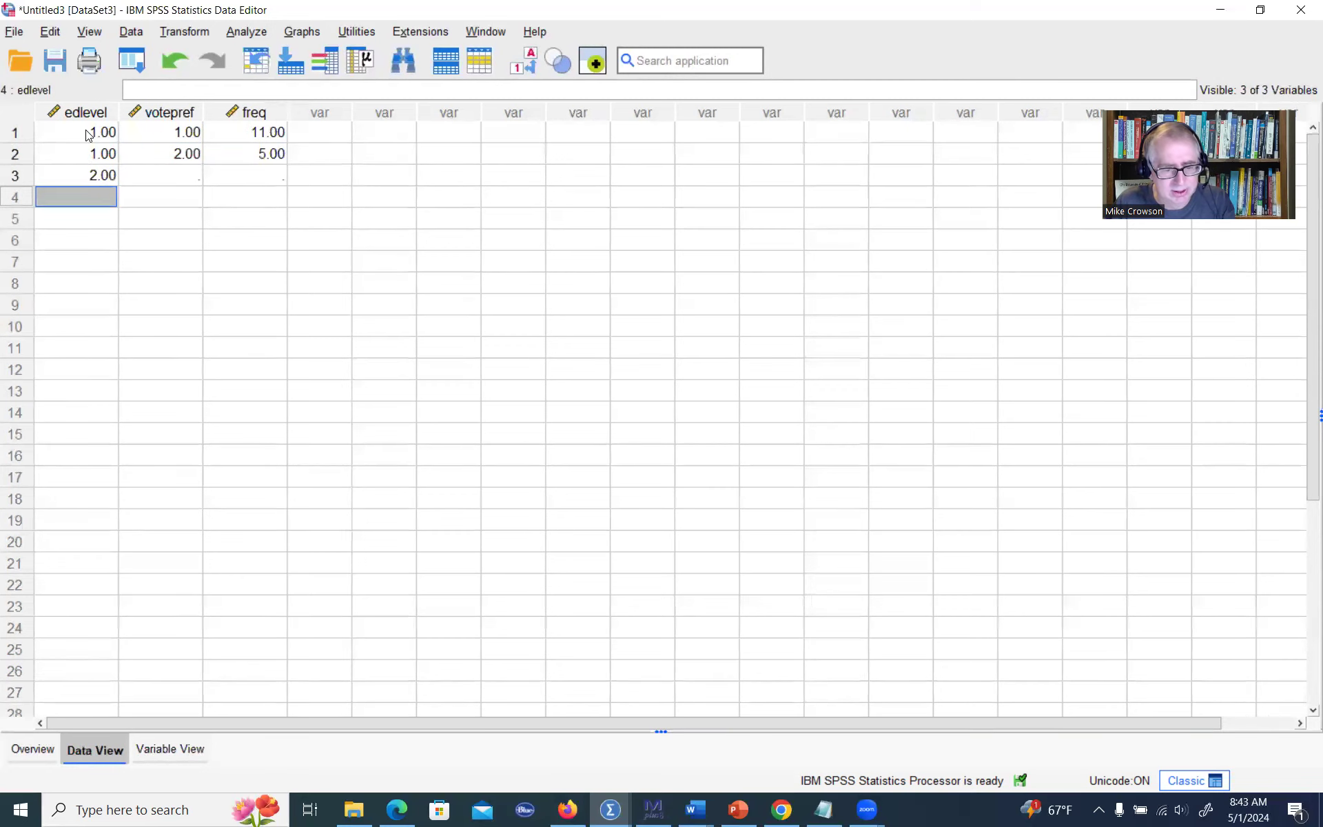
{"action": "key", "text": "Up"}
{"action": "key", "text": "Right"}
{"action": "type", "text": "1"}
{"action": "key", "text": "Tab"}
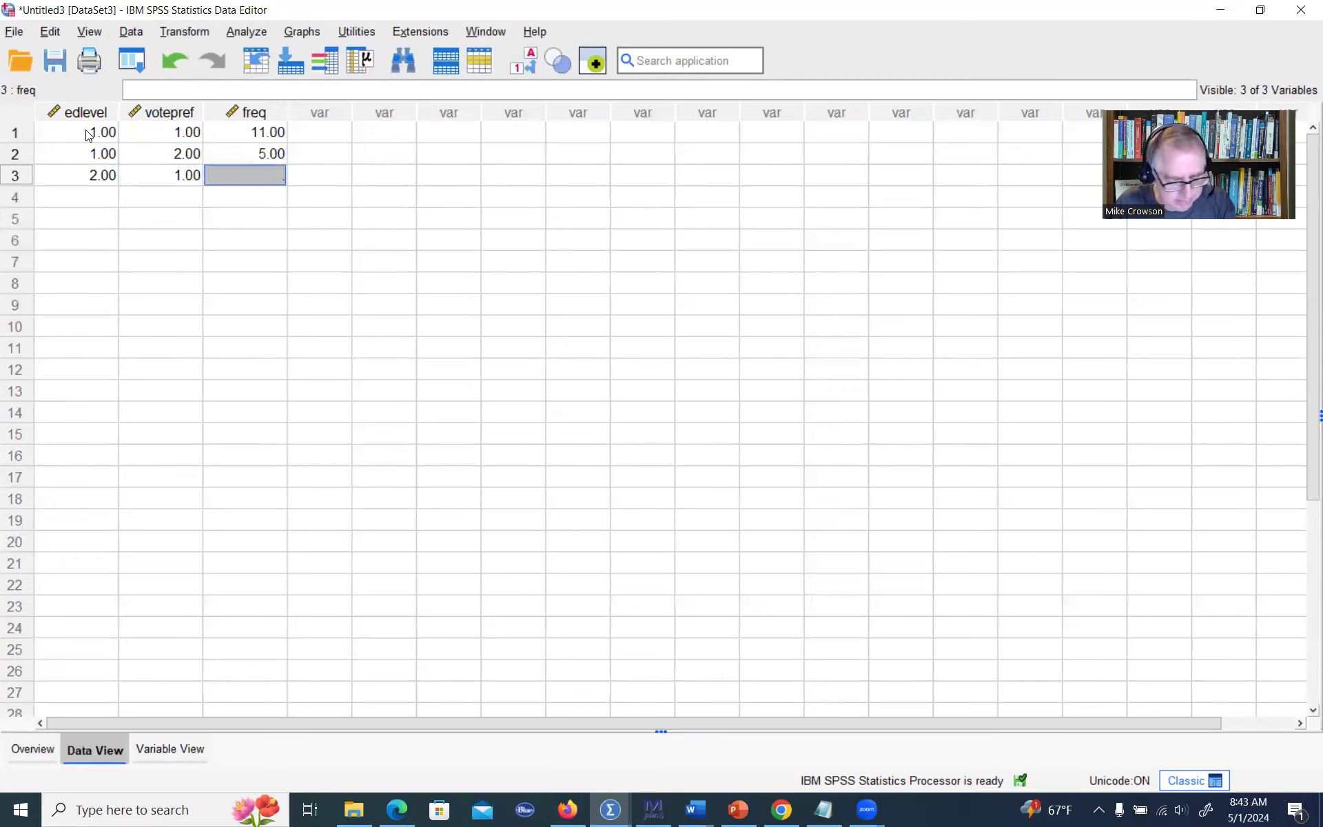
{"action": "type", "text": "6"}
{"action": "key", "text": "Return"}
{"action": "key", "text": "Left"}
{"action": "key", "text": "Left"}
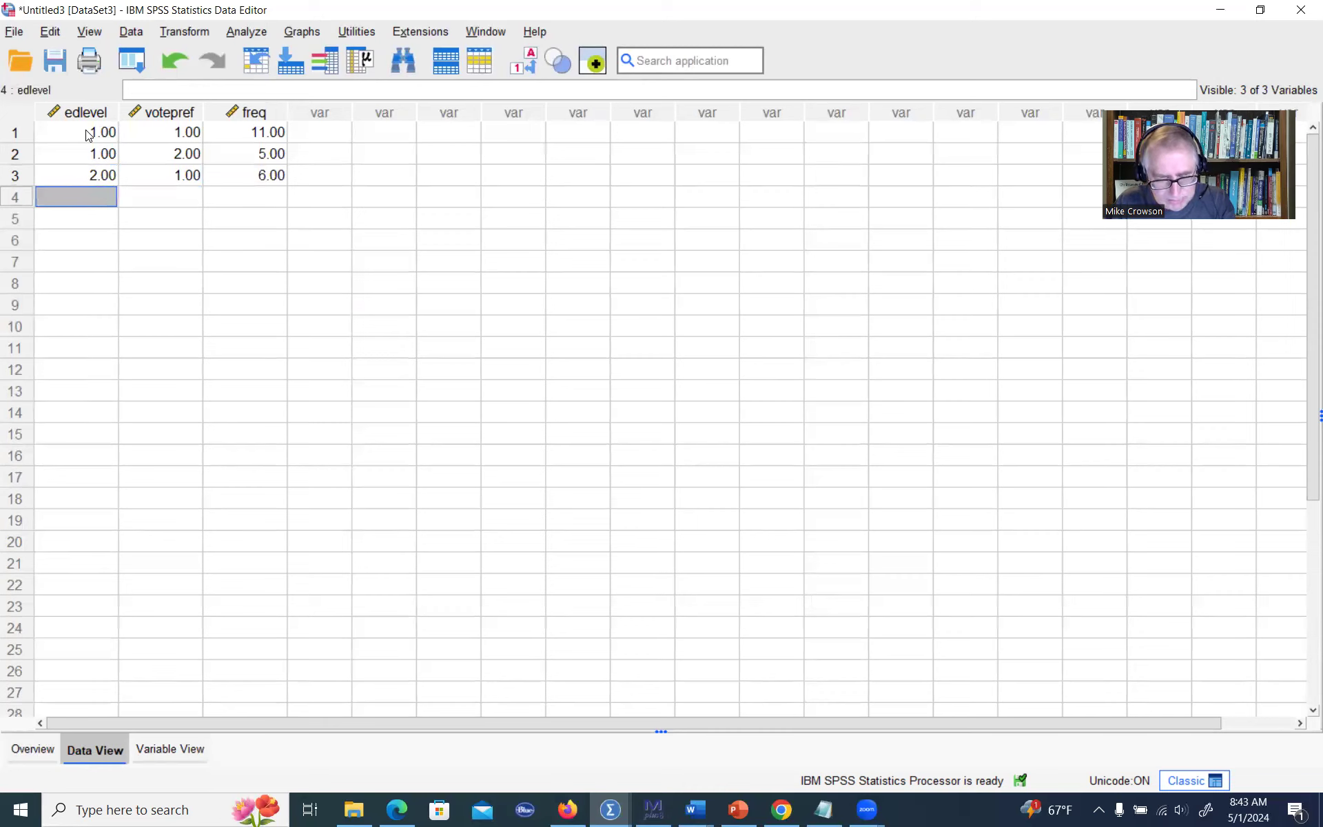
{"action": "type", "text": "2"}
{"action": "key", "text": "Tab"}
{"action": "type", "text": "2"}
{"action": "key", "text": "Tab"}
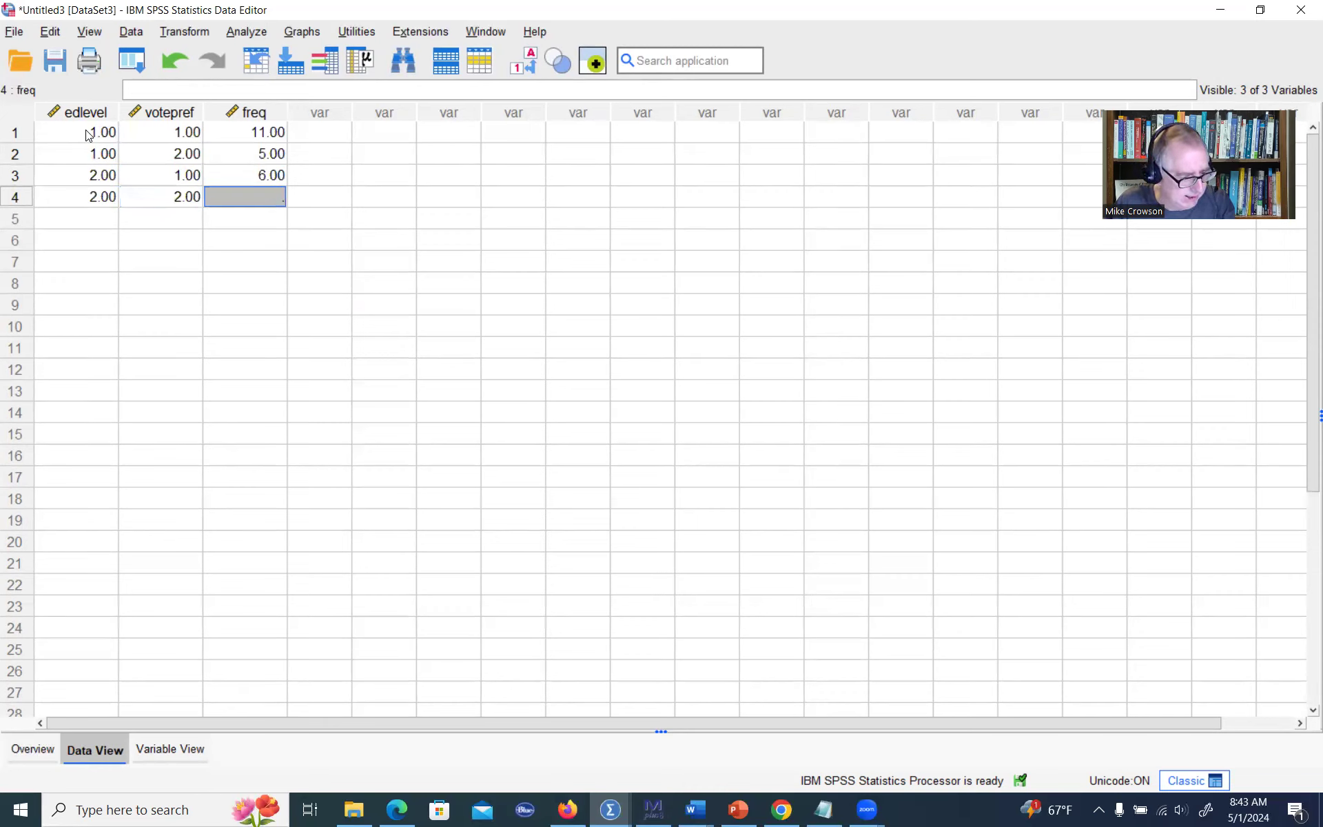
{"action": "type", "text": "8"}
{"action": "key", "text": "Return"}
Step: Enter rows 3 1 4 and 3 2 11 for edlevel, votepref and freq
{"action": "key", "text": "Left"}
{"action": "key", "text": "Left"}
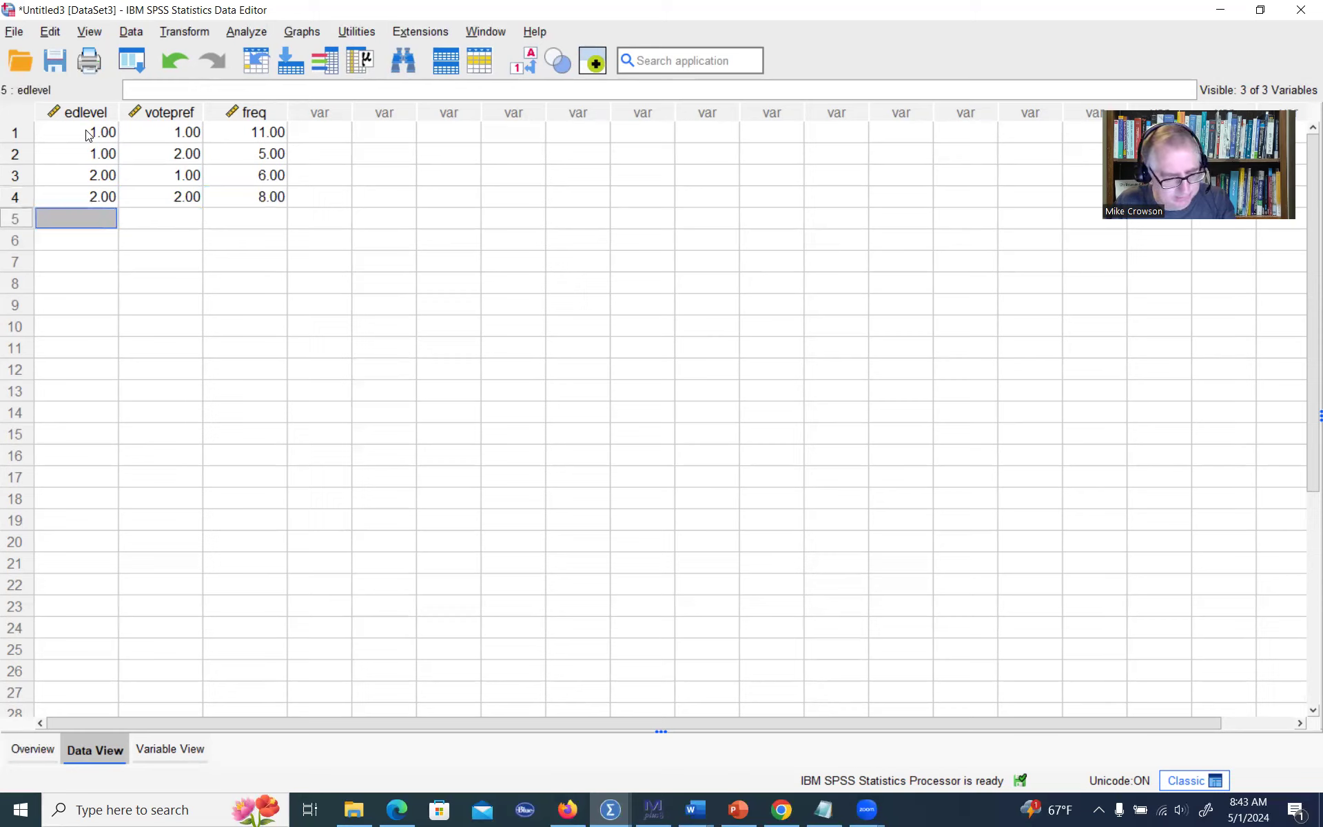
{"action": "type", "text": "3"}
{"action": "key", "text": "Tab"}
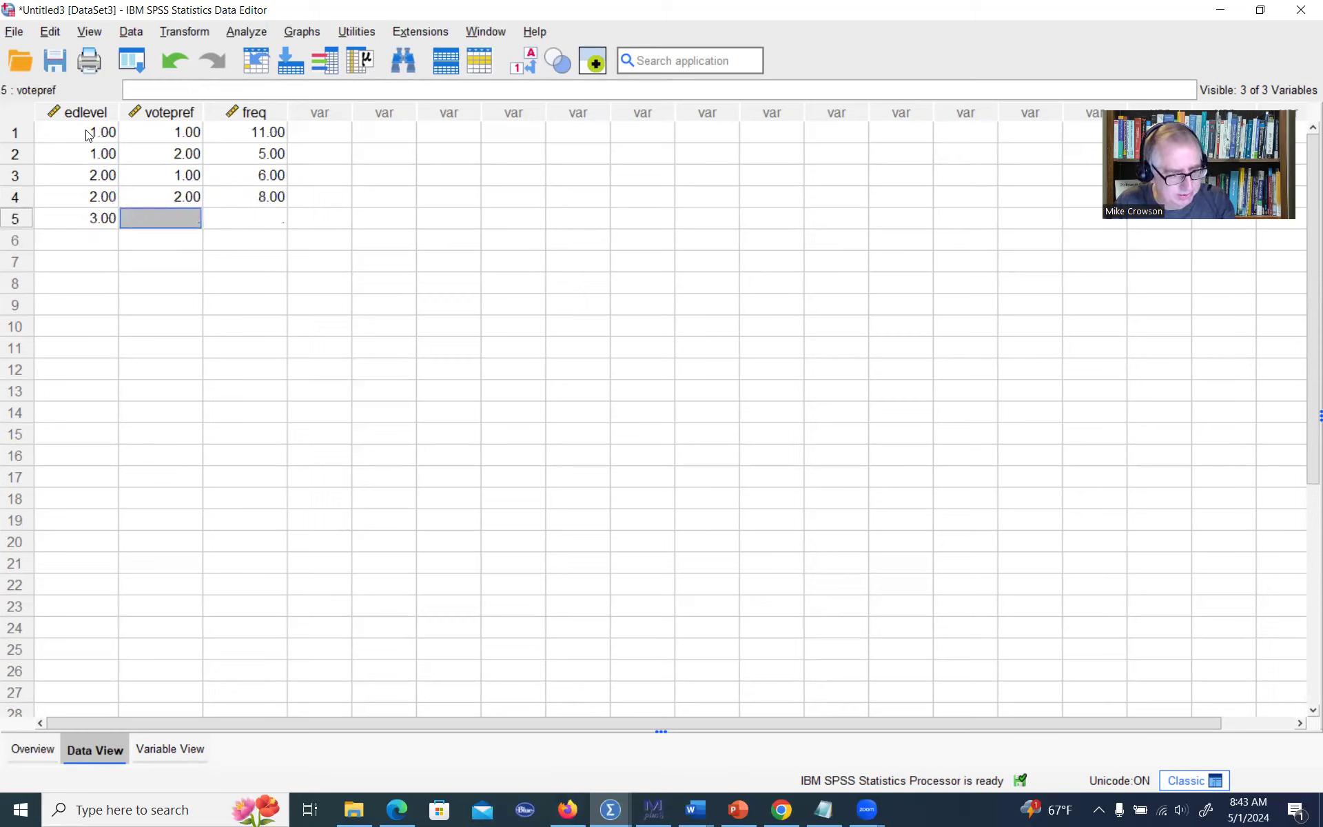
{"action": "type", "text": "1"}
{"action": "key", "text": "Tab"}
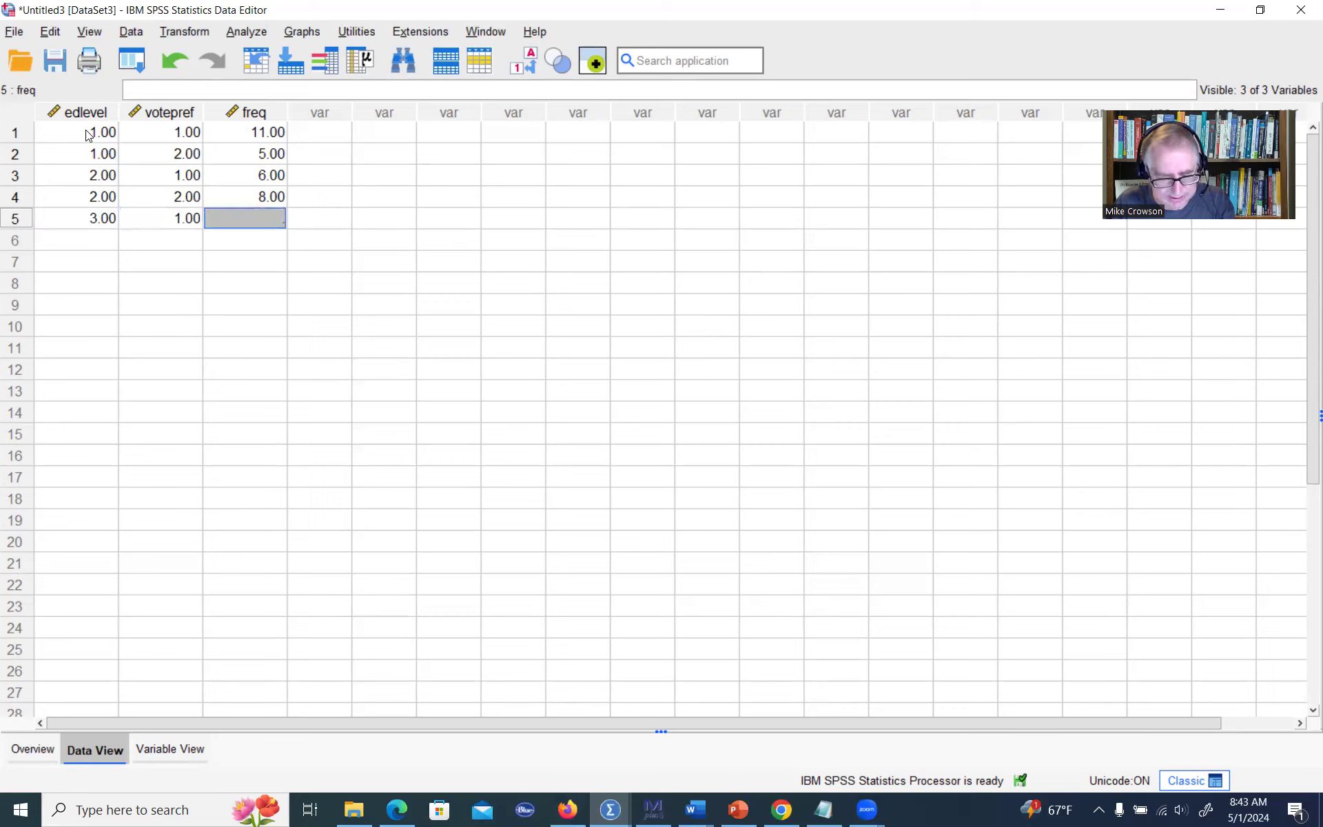
{"action": "type", "text": "4"}
{"action": "key", "text": "Tab"}
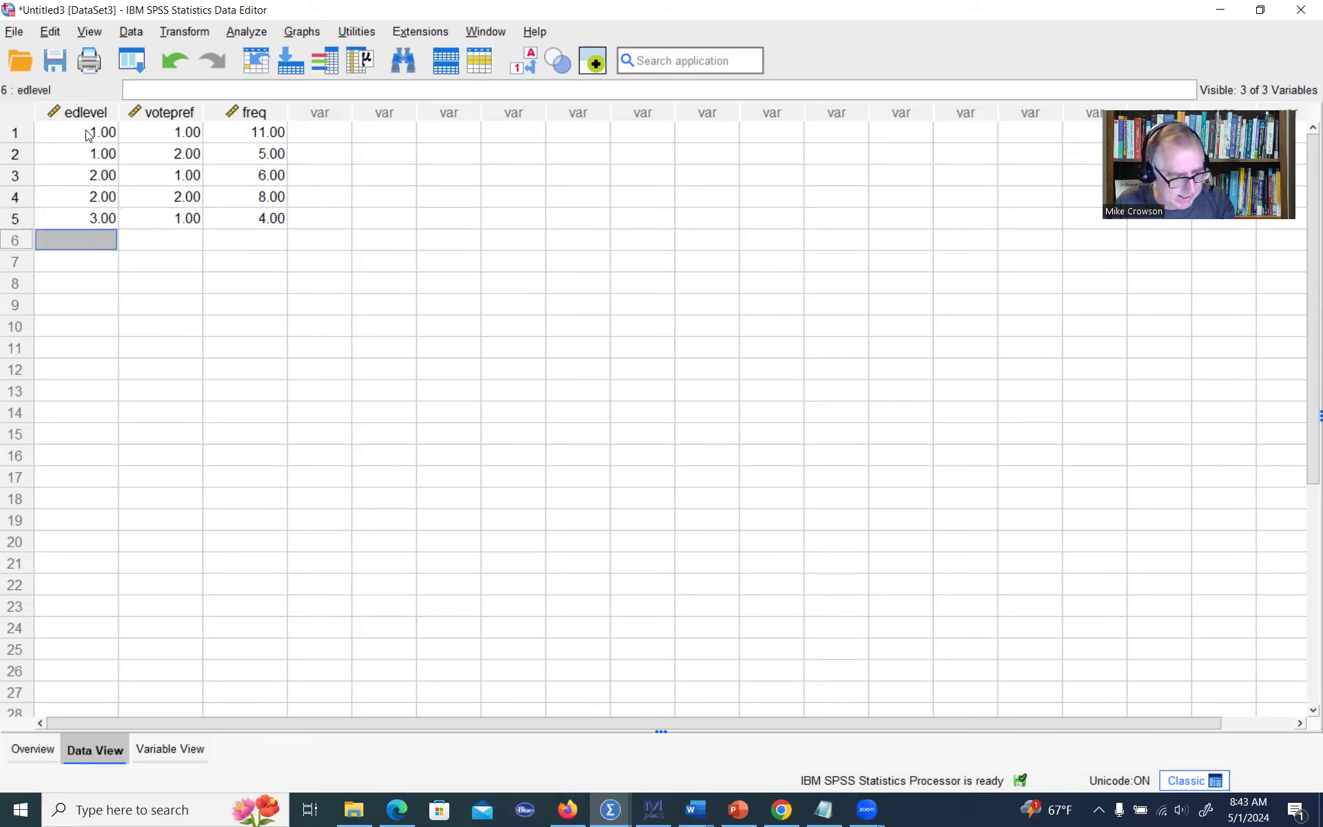
{"action": "type", "text": "3"}
{"action": "key", "text": "Tab"}
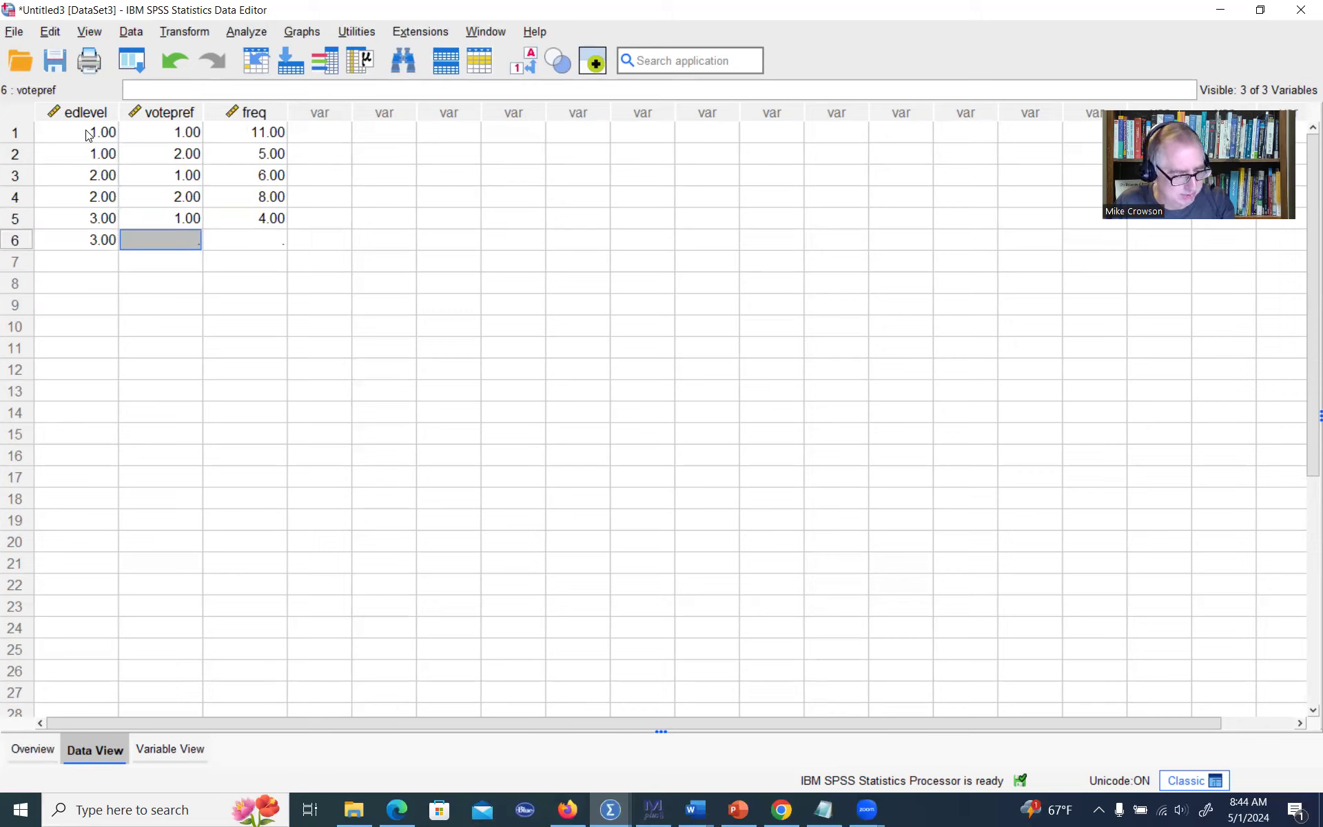
{"action": "type", "text": "2"}
{"action": "key", "text": "Tab"}
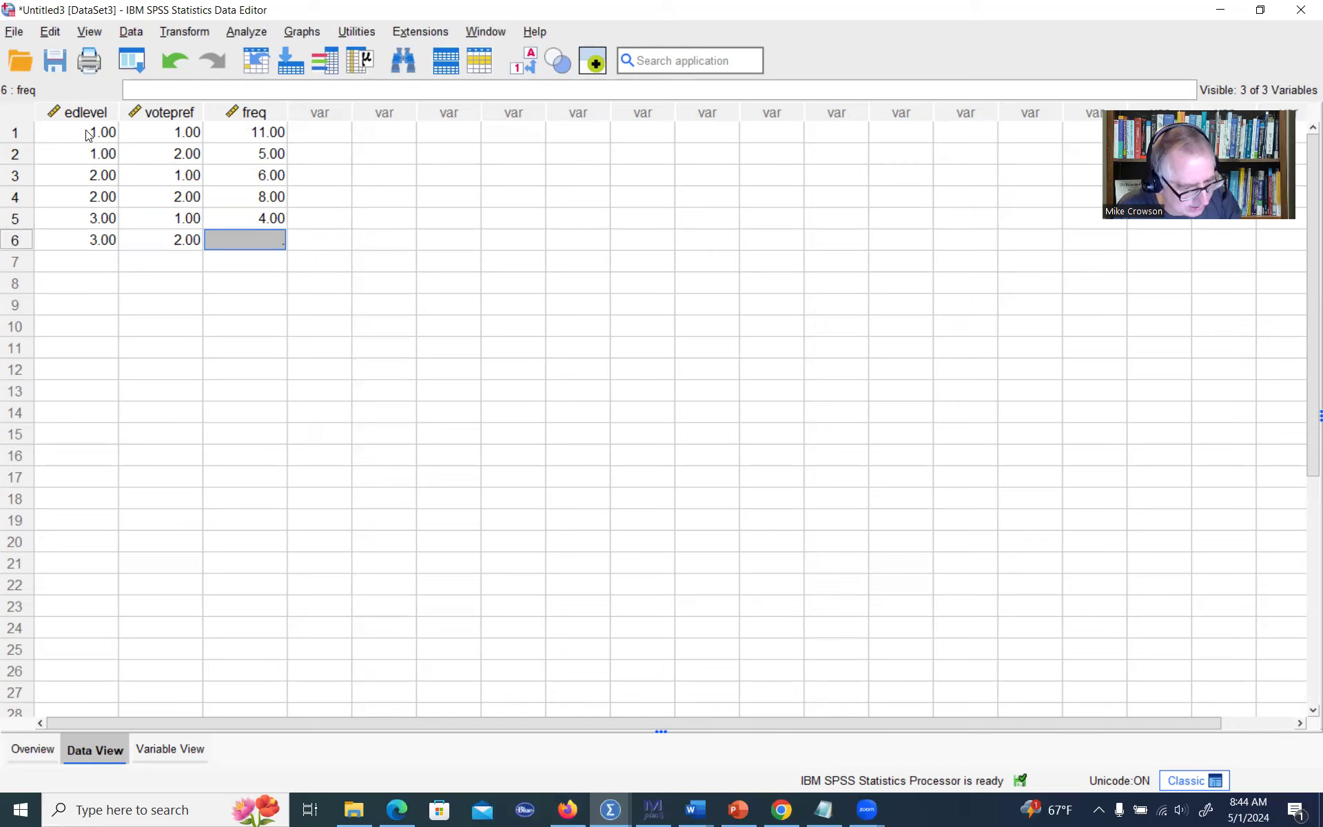
{"action": "type", "text": "11"}
{"action": "key", "text": "Return"}
Step: Enter rows 4 1 3 and 4 2 12, then check the eight freq counts
{"action": "key", "text": "Left"}
{"action": "key", "text": "Left"}
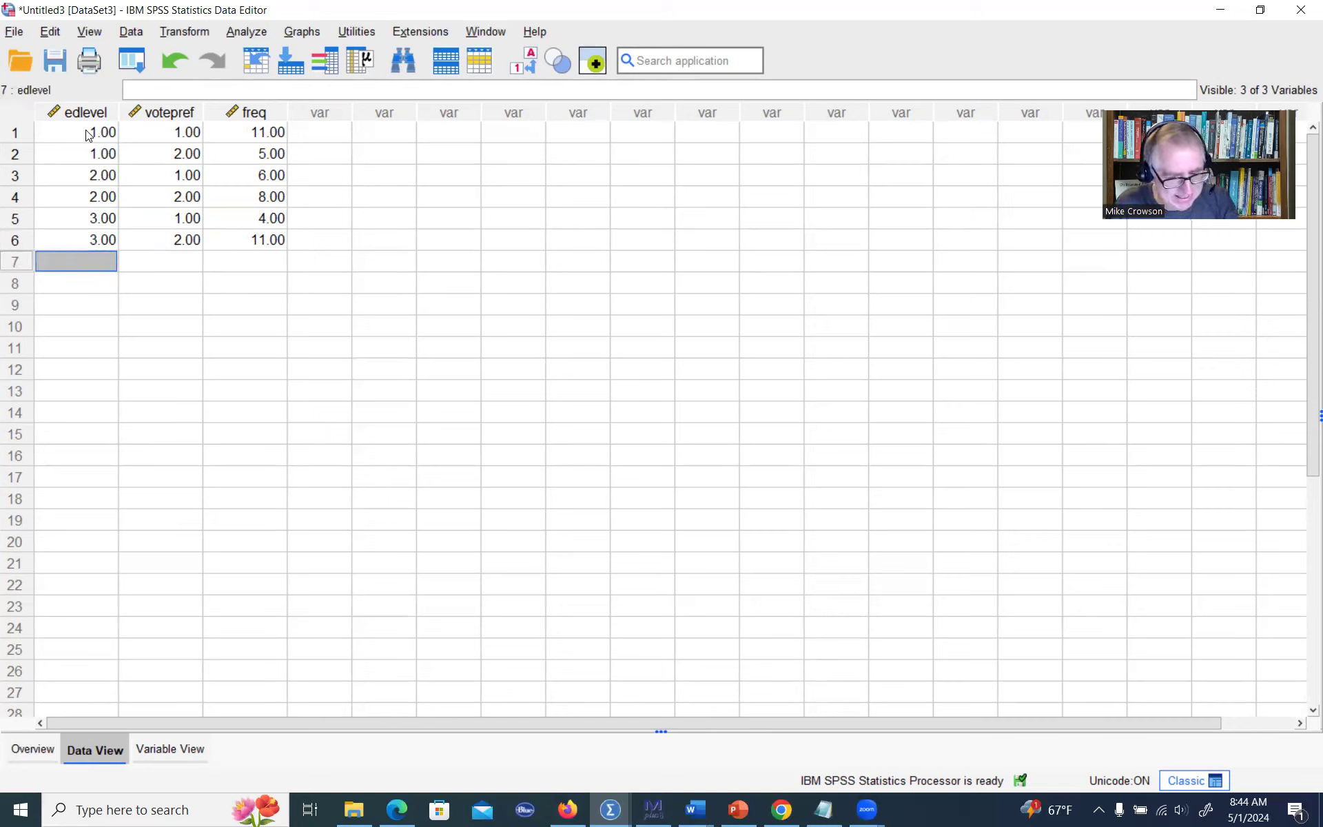
{"action": "type", "text": "4"}
{"action": "key", "text": "Tab"}
{"action": "type", "text": "1"}
{"action": "key", "text": "Tab"}
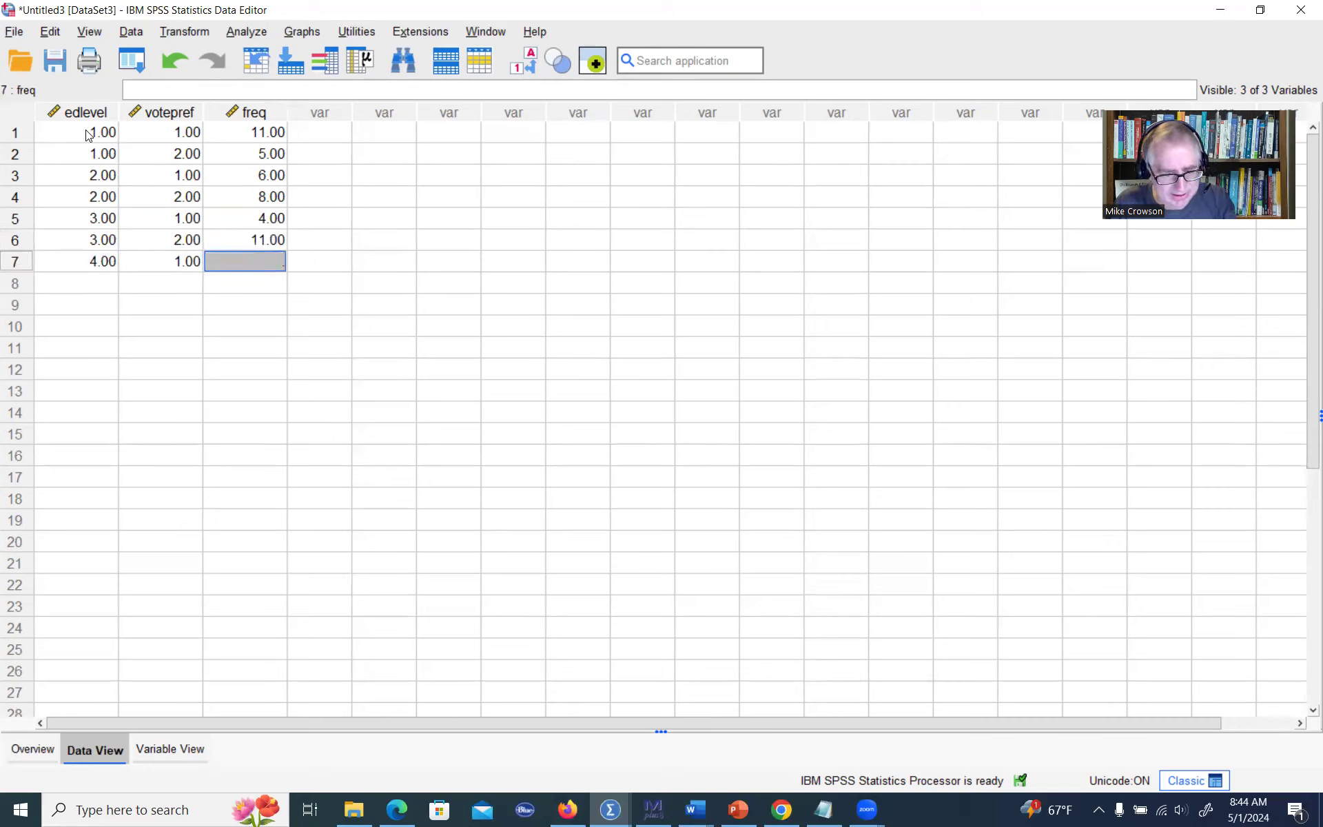
{"action": "type", "text": "3"}
{"action": "key", "text": "Return"}
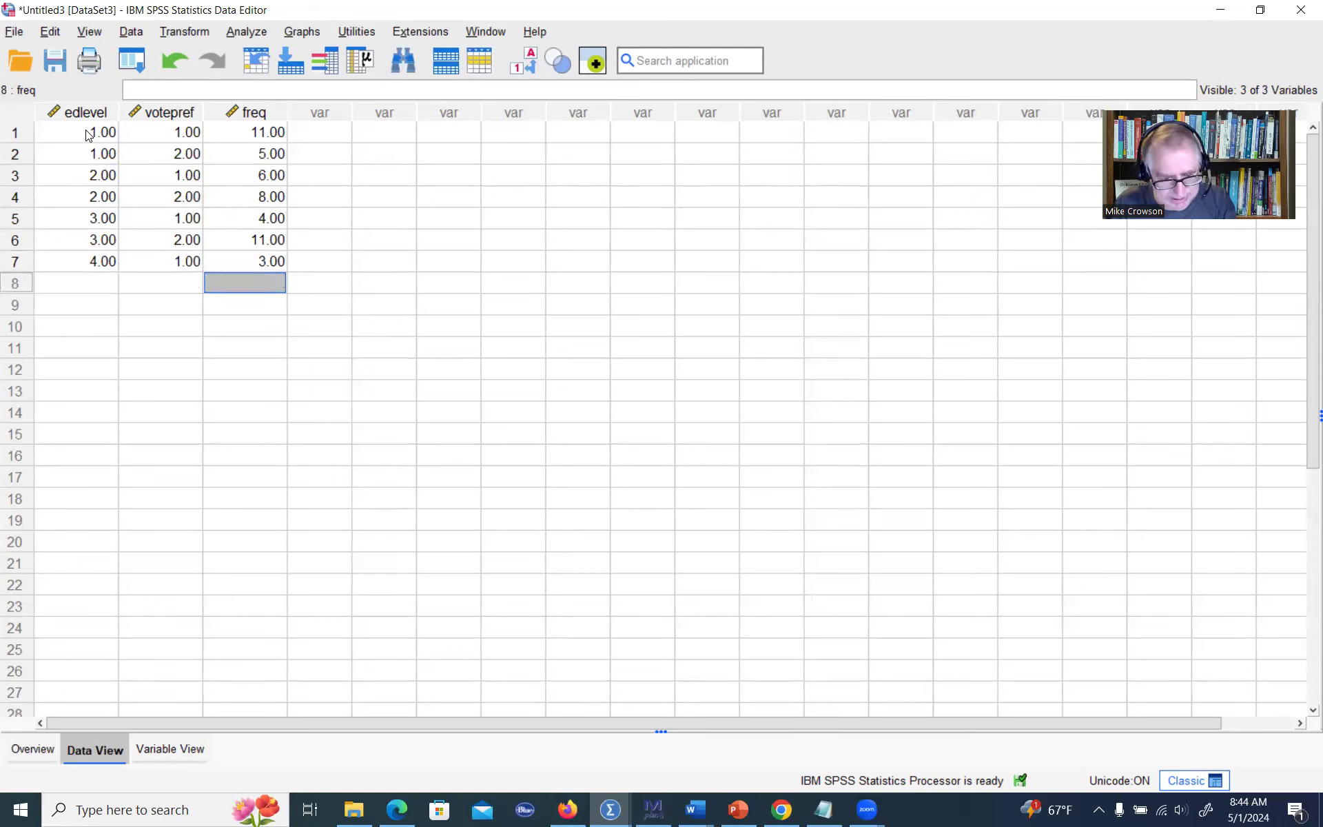
{"action": "key", "text": "Left"}
{"action": "key", "text": "Left"}
{"action": "type", "text": "4"}
{"action": "key", "text": "Tab"}
{"action": "type", "text": "2"}
{"action": "key", "text": "Tab"}
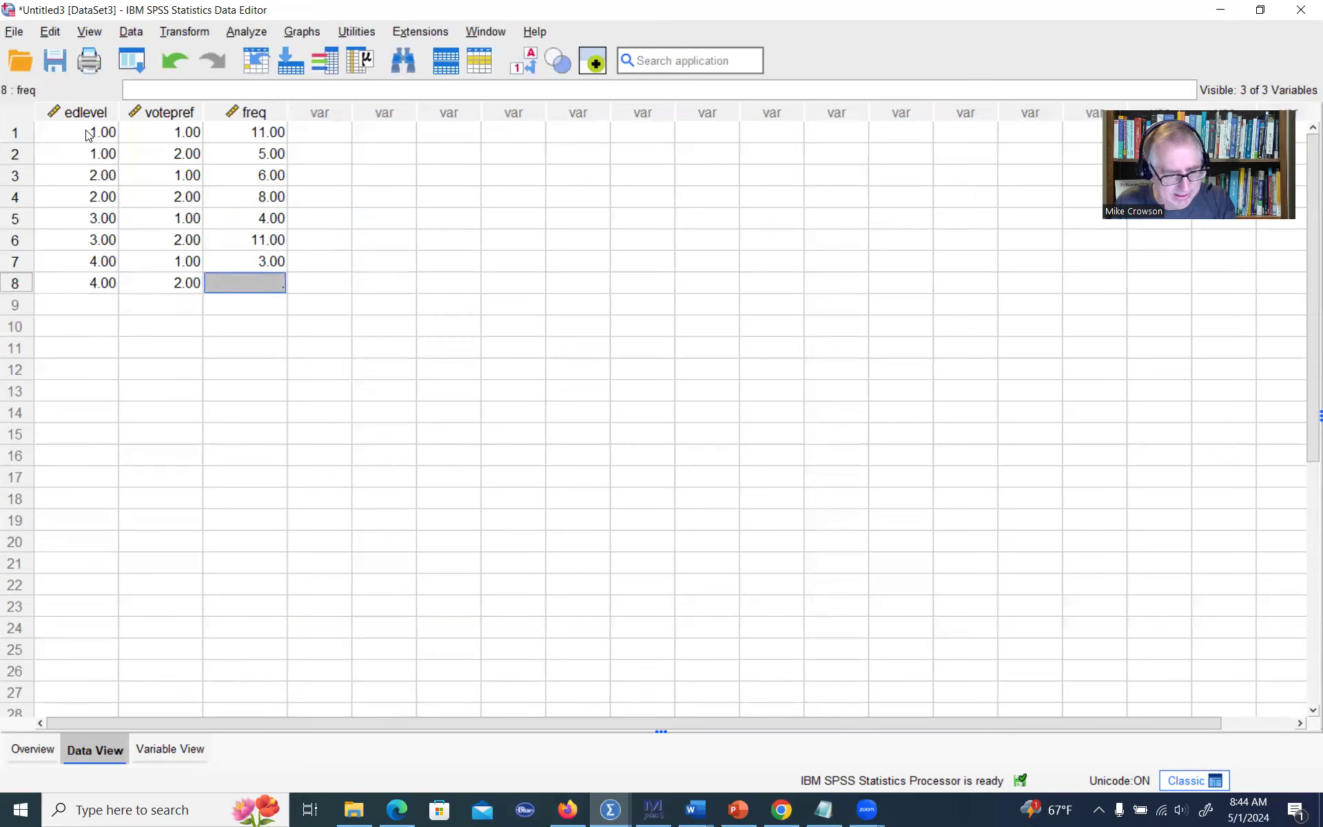
{"action": "type", "text": "12"}
{"action": "key", "text": "Tab"}
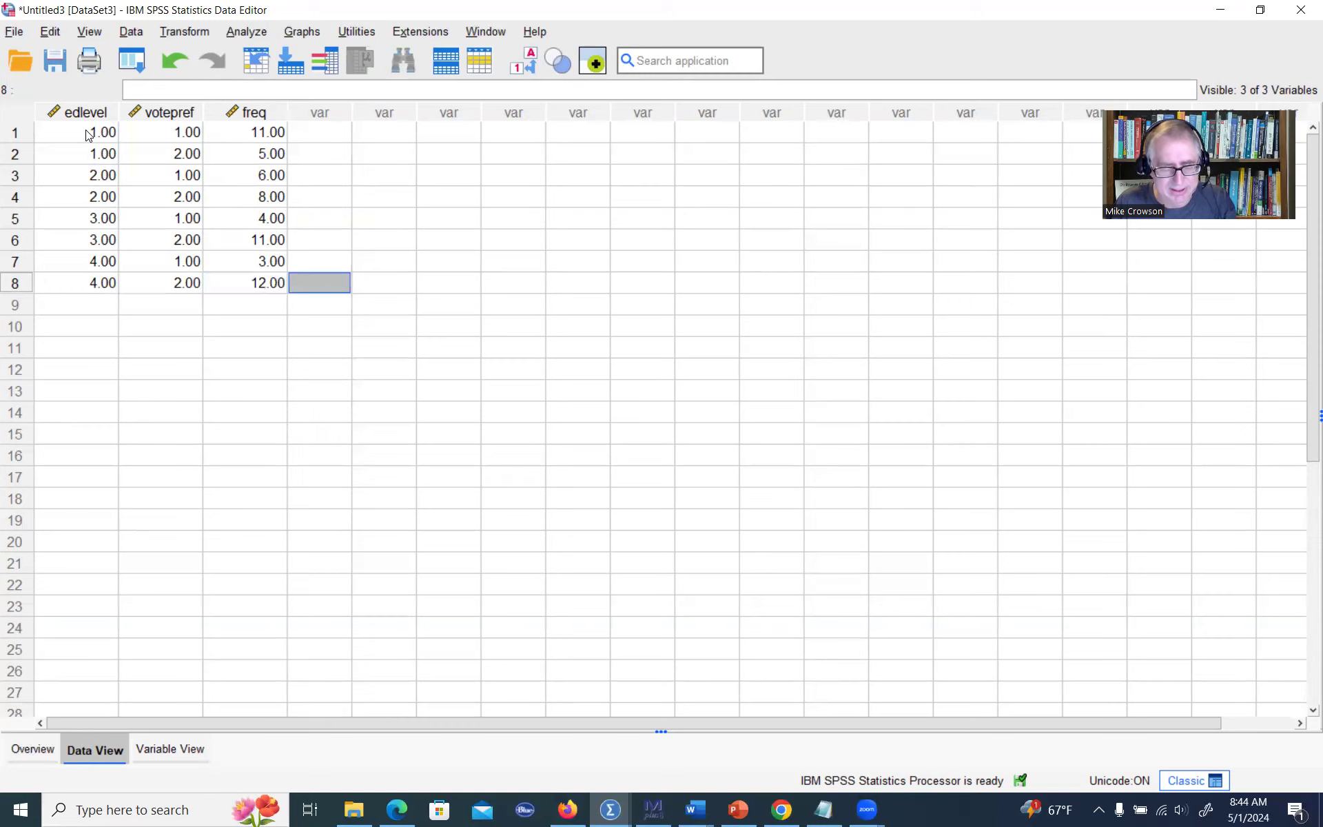
{"action": "left_click", "coordinate": [259, 140]}
{"action": "left_click_drag", "start_coordinate": [257, 138], "coordinate": [270, 274]}
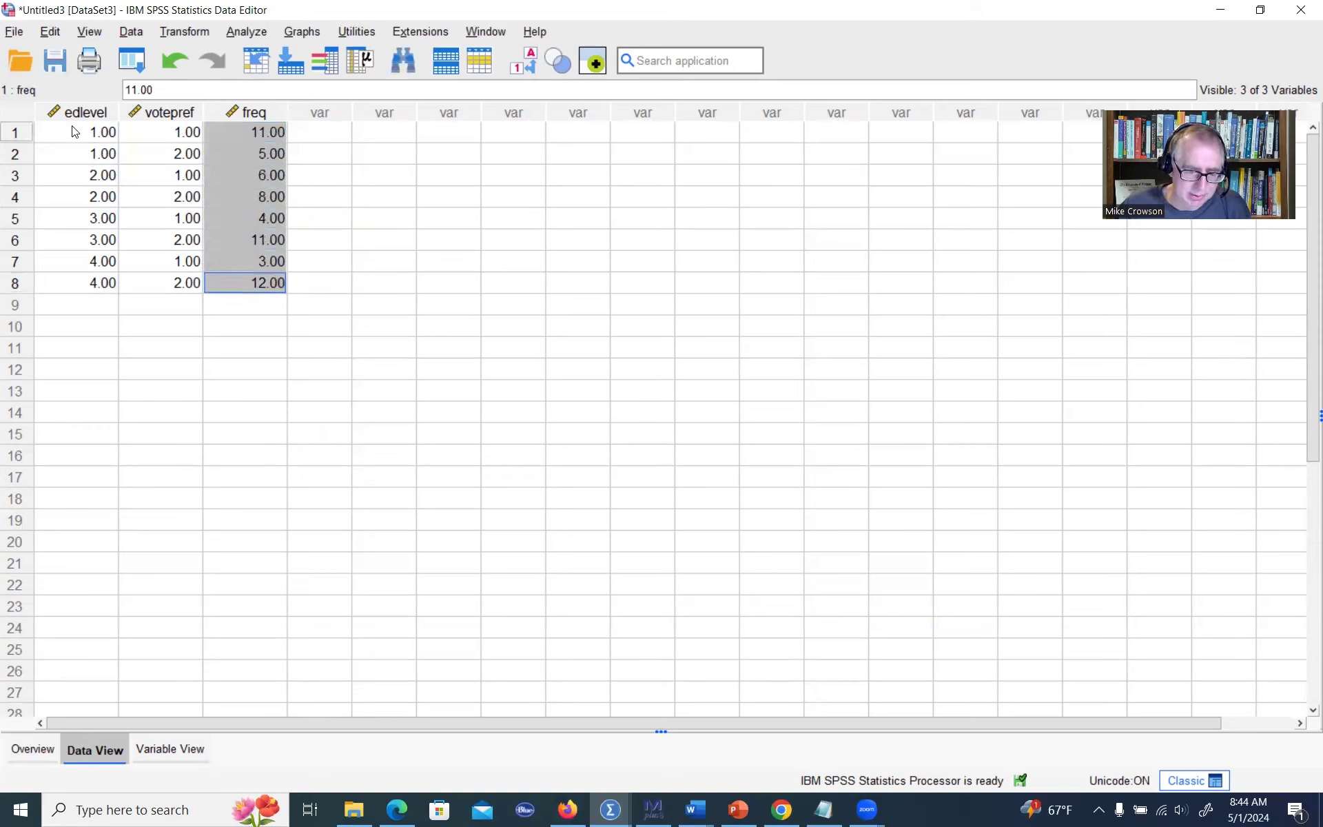
{"action": "left_click", "coordinate": [442, 221]}
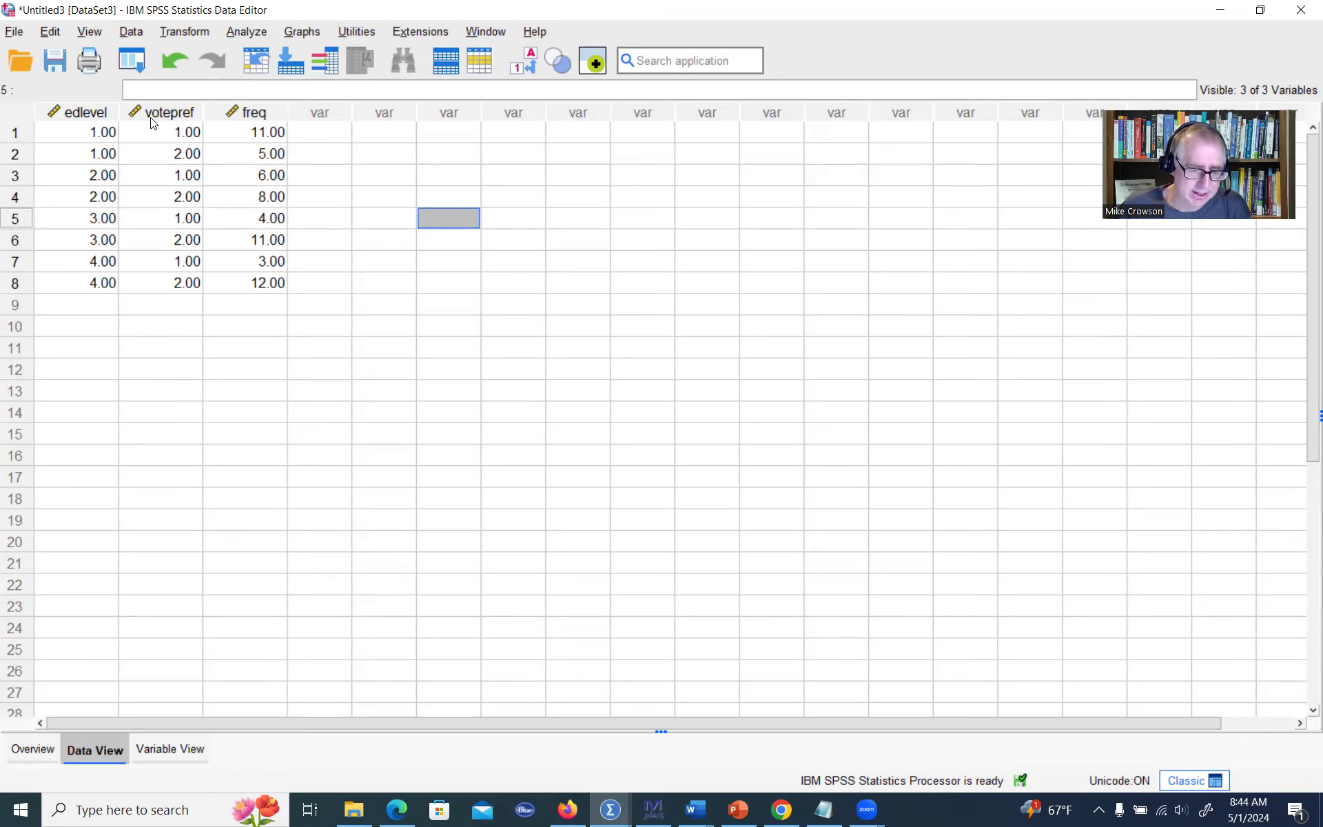
Step: In Variable View, choose Ordinal in edlevel's Measure column and Nominal for votepref
{"action": "double_click", "coordinate": [92, 111]}
{"action": "left_click", "coordinate": [888, 113]}
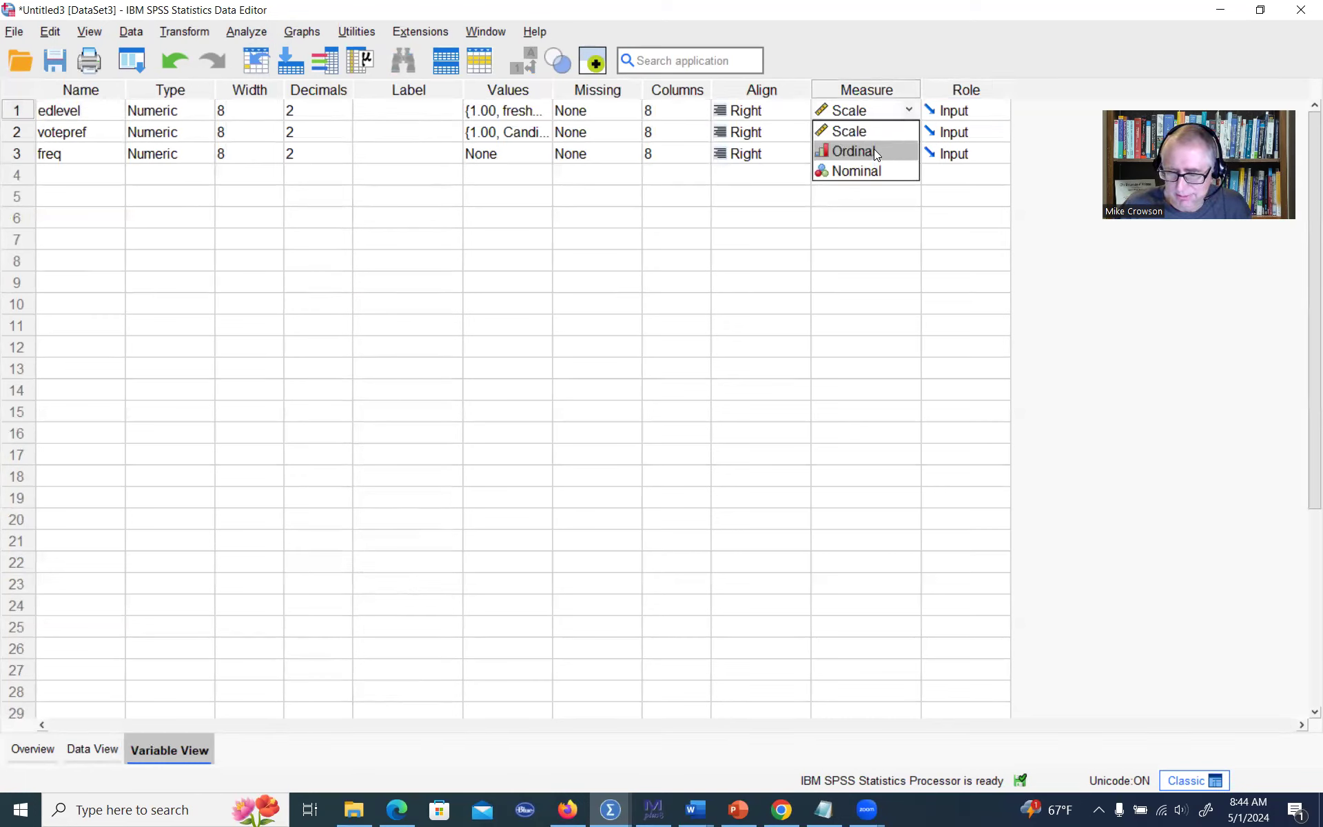
{"action": "left_click", "coordinate": [874, 150]}
{"action": "left_click", "coordinate": [876, 131]}
{"action": "type", "text": "Ordinal"}
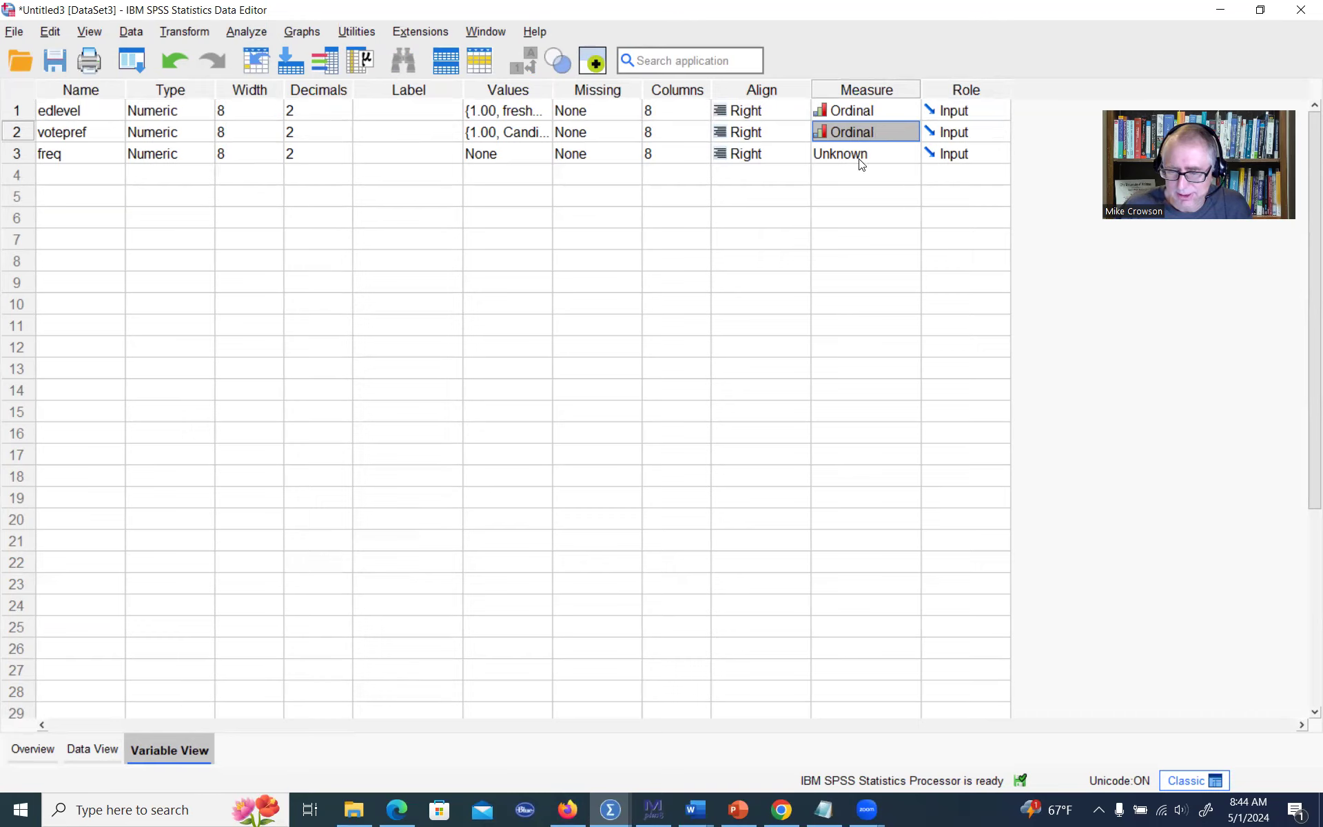
{"action": "left_click", "coordinate": [866, 175]}
{"action": "left_click", "coordinate": [910, 131]}
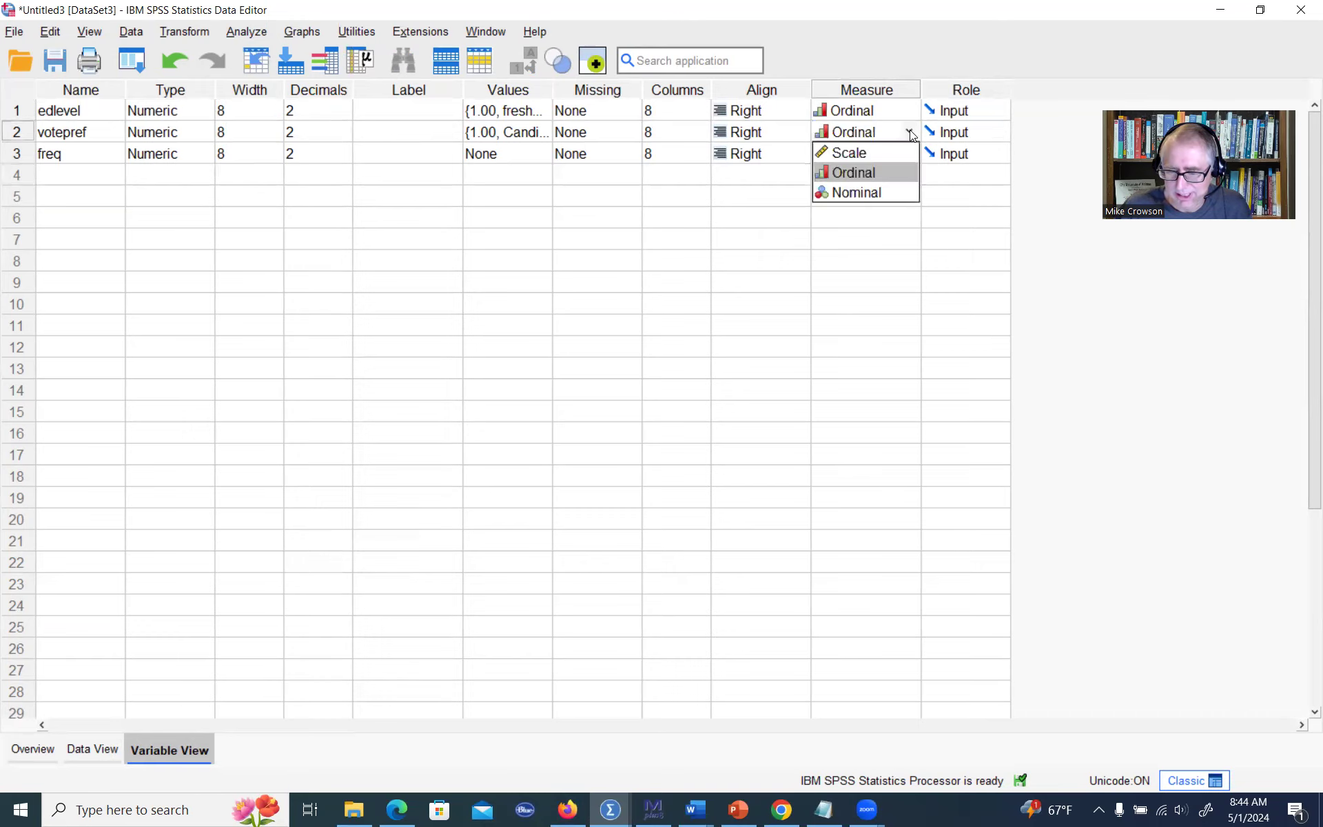
{"action": "left_click", "coordinate": [874, 188]}
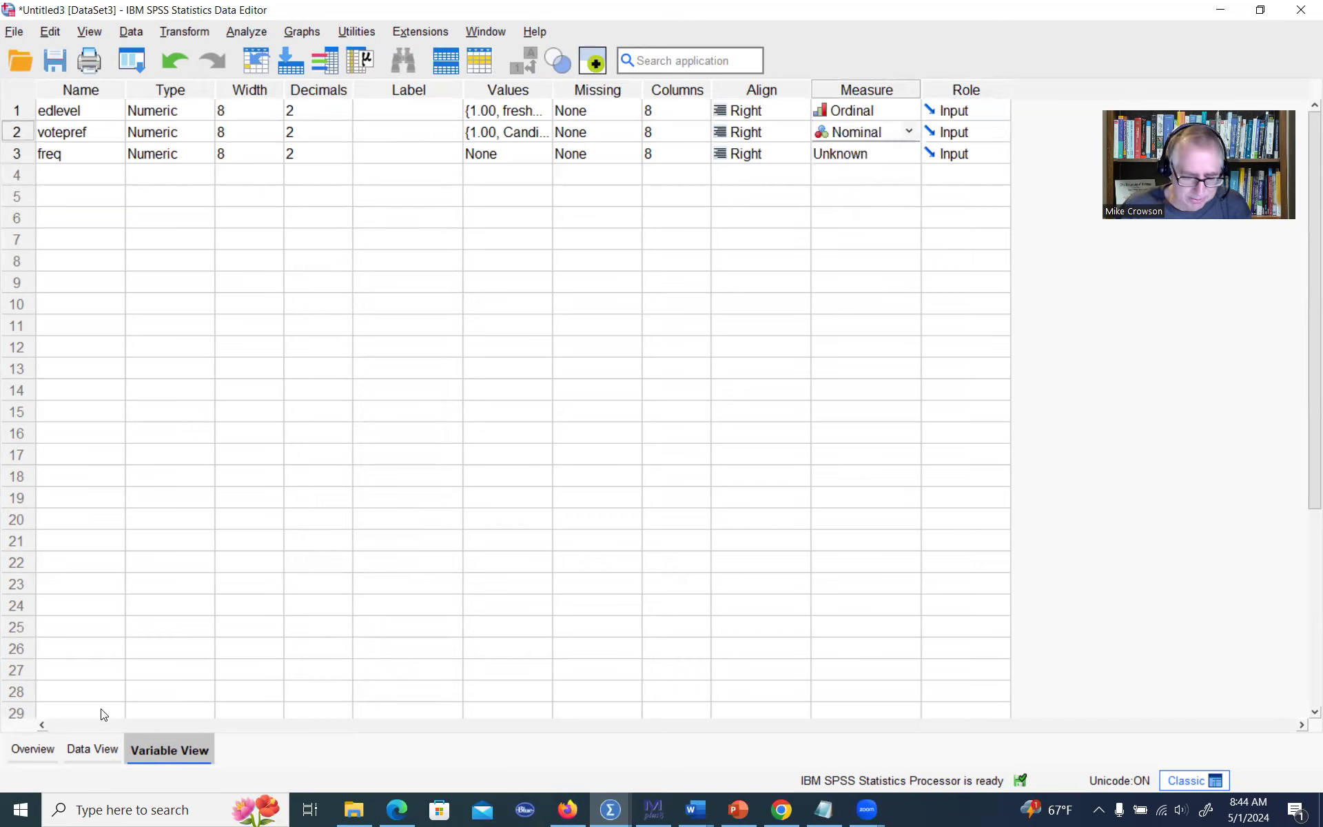
Step: Back in Data View, review the edlevel, votepref and freq values and bring up the Data menu
{"action": "left_click", "coordinate": [88, 748]}
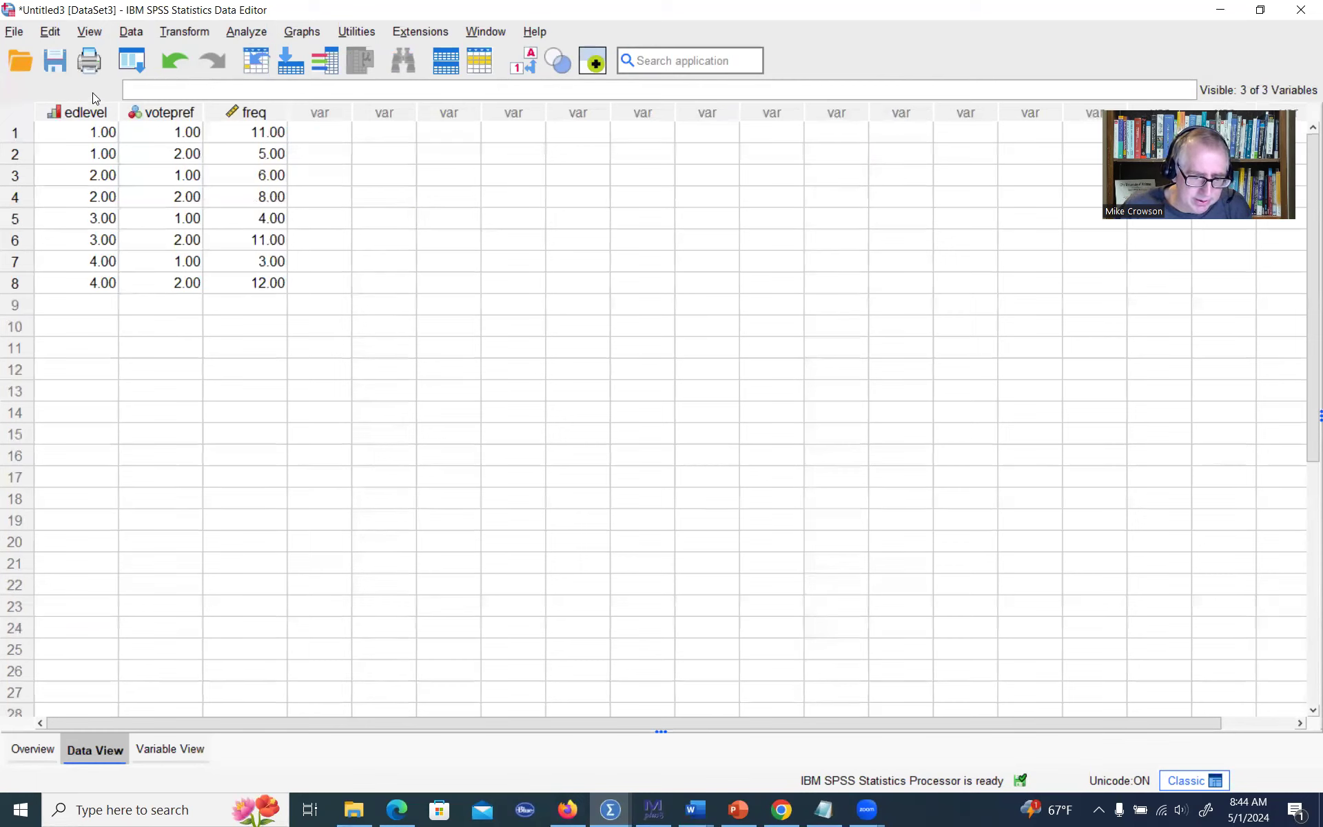
{"action": "left_click", "coordinate": [130, 31]}
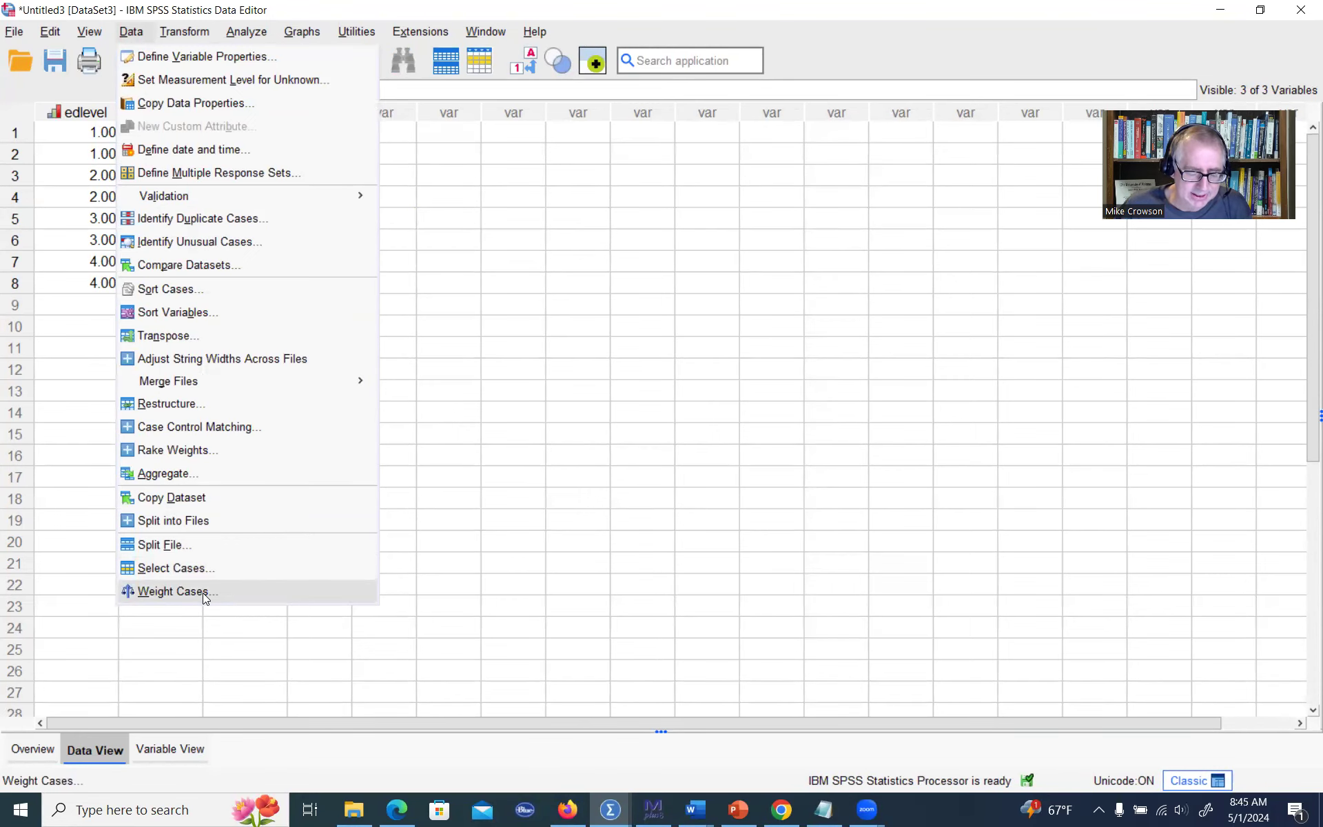
{"action": "left_click", "coordinate": [468, 303]}
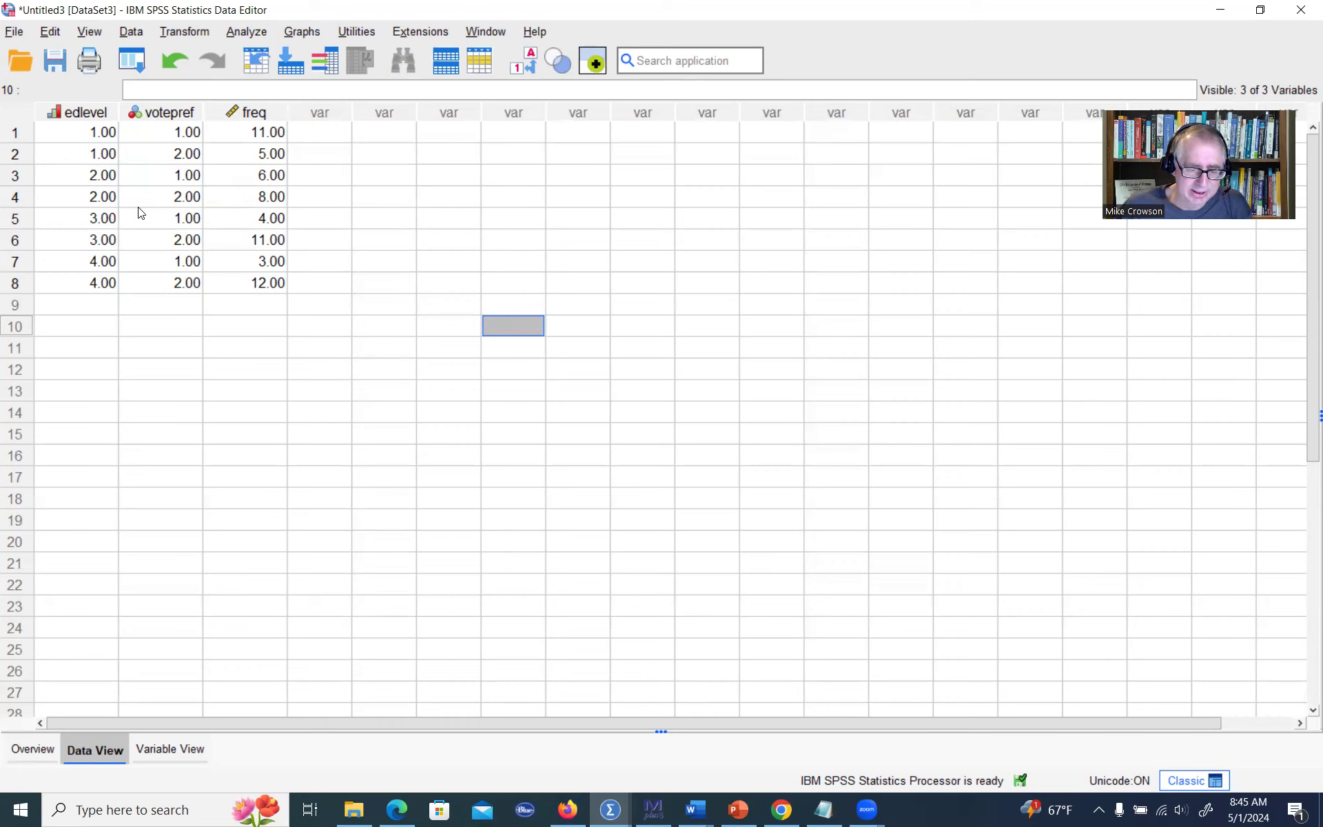
{"action": "left_click_drag", "start_coordinate": [89, 131], "coordinate": [150, 277]}
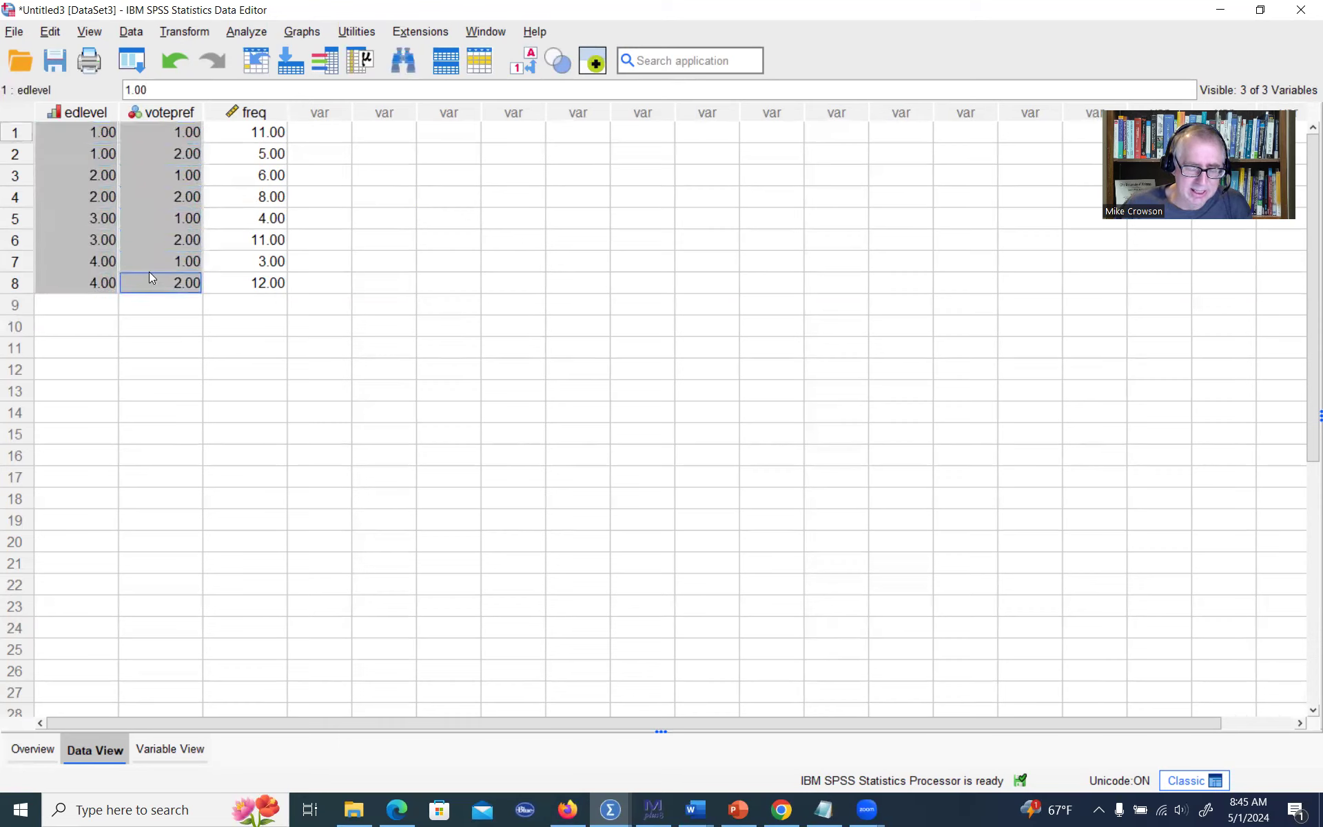
{"action": "left_click_drag", "start_coordinate": [252, 135], "coordinate": [263, 279]}
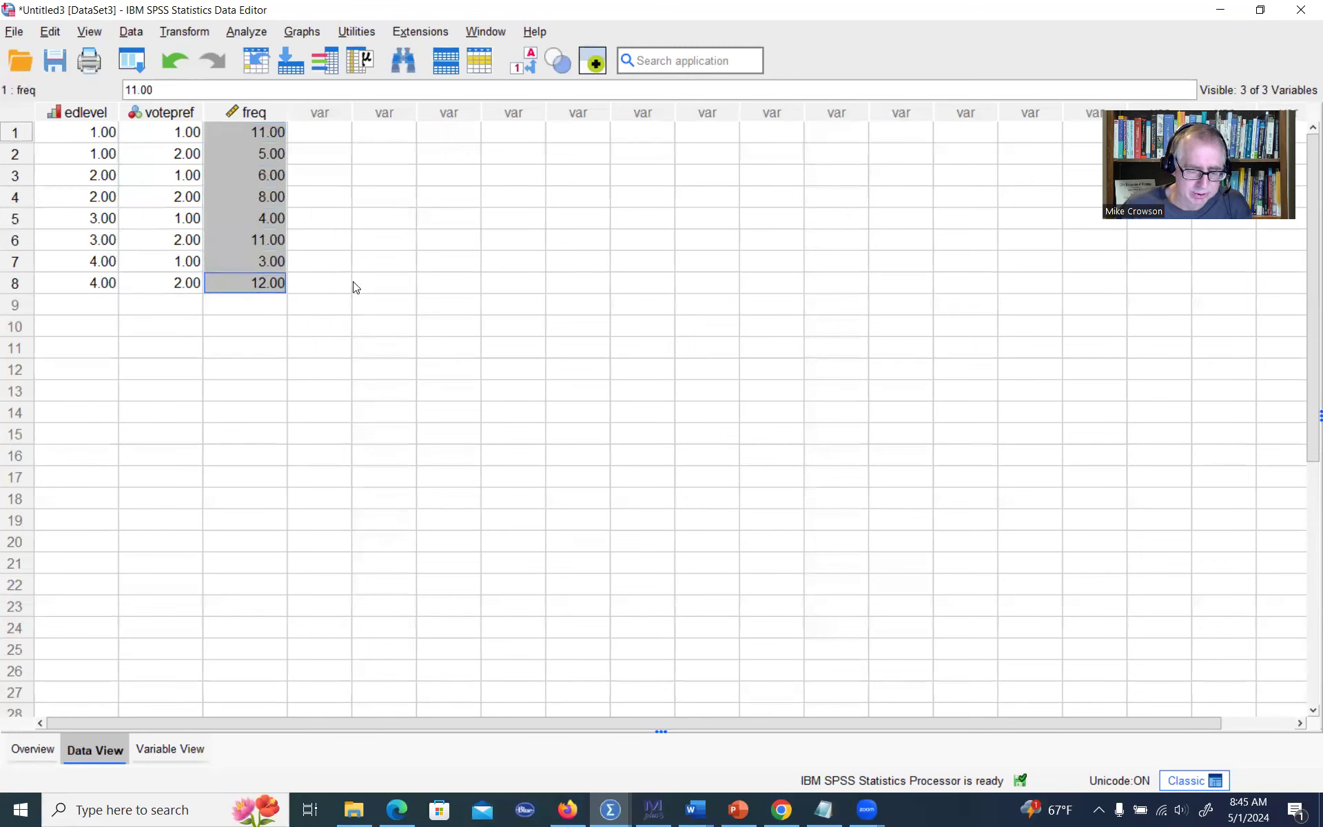
{"action": "left_click", "coordinate": [394, 284]}
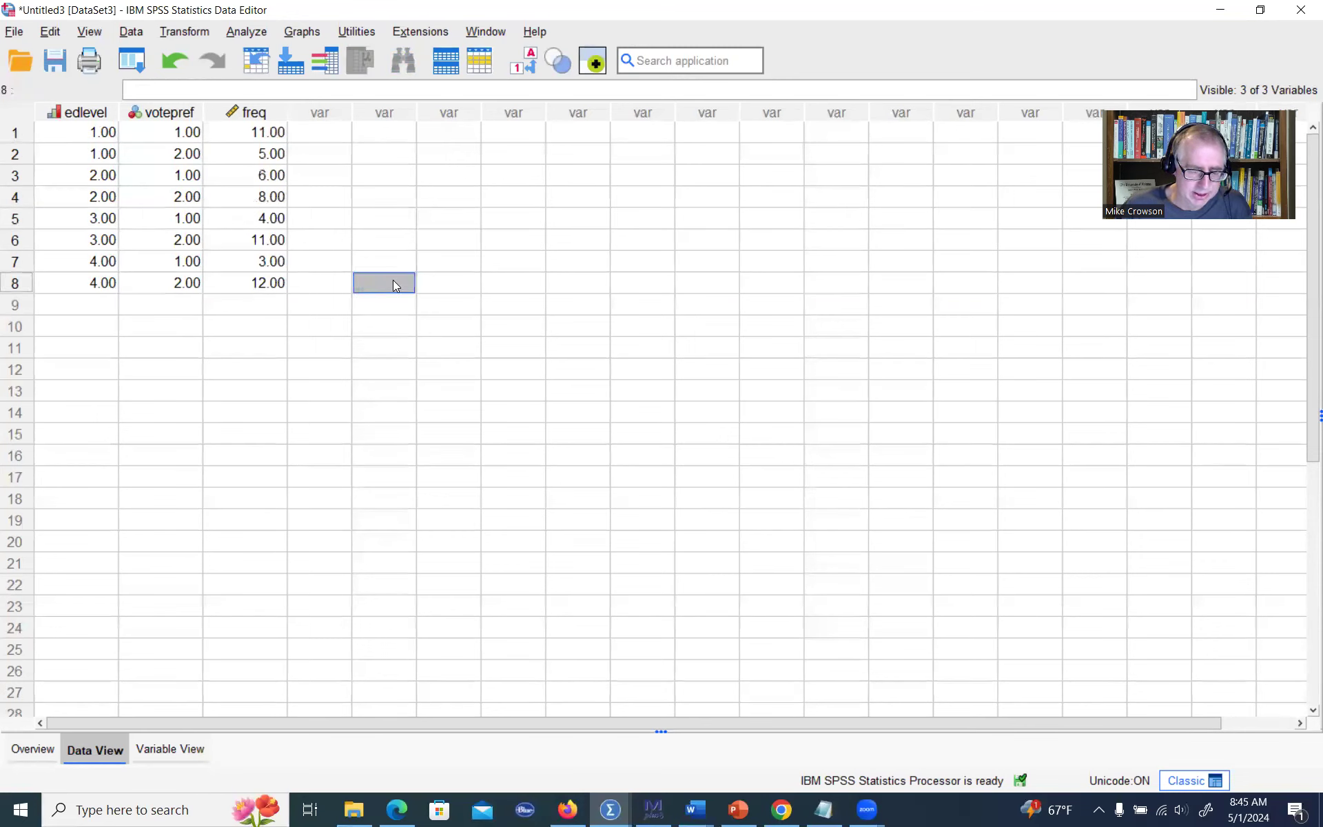
{"action": "left_click", "coordinate": [131, 32]}
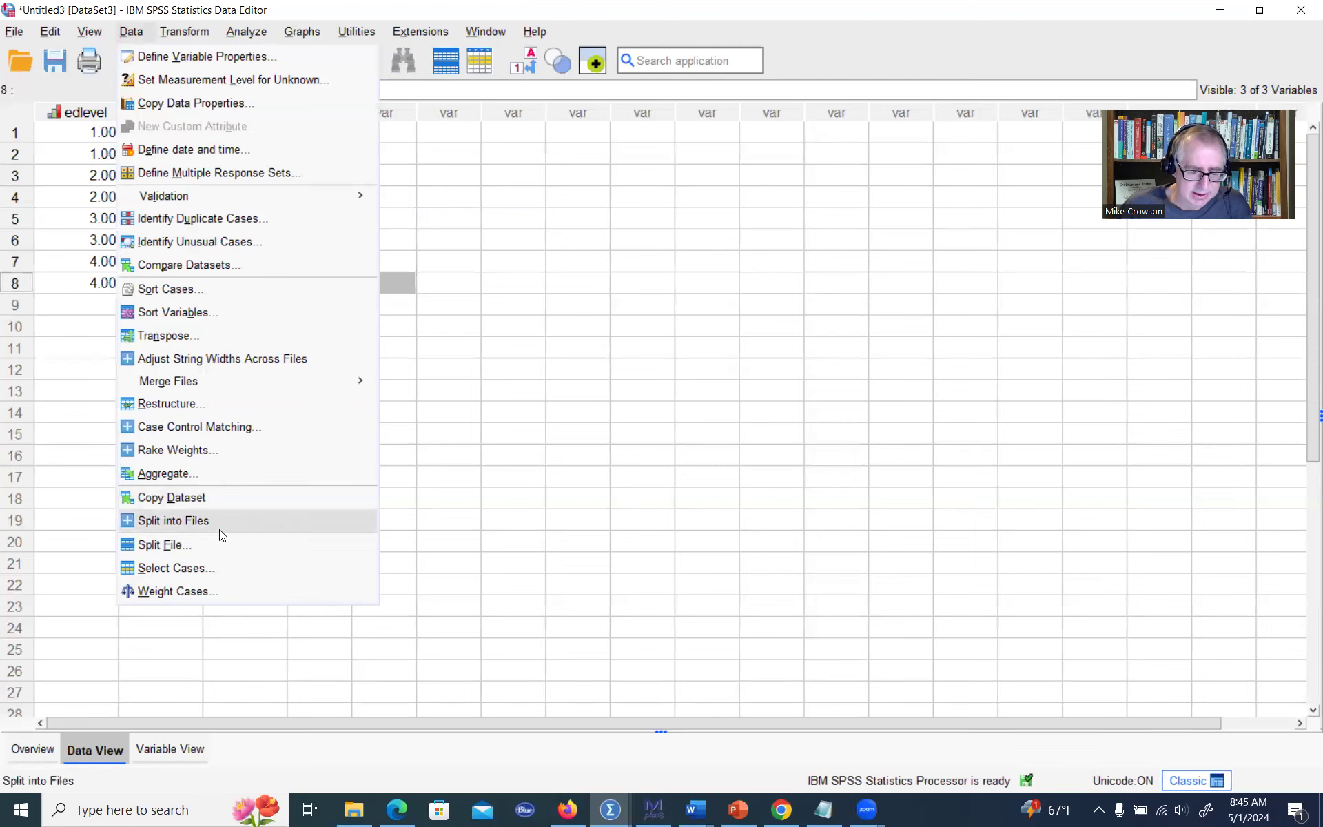
Step: Weight cases by freq as the frequency variable, then go back to the eight-row data table
{"action": "left_click", "coordinate": [214, 590]}
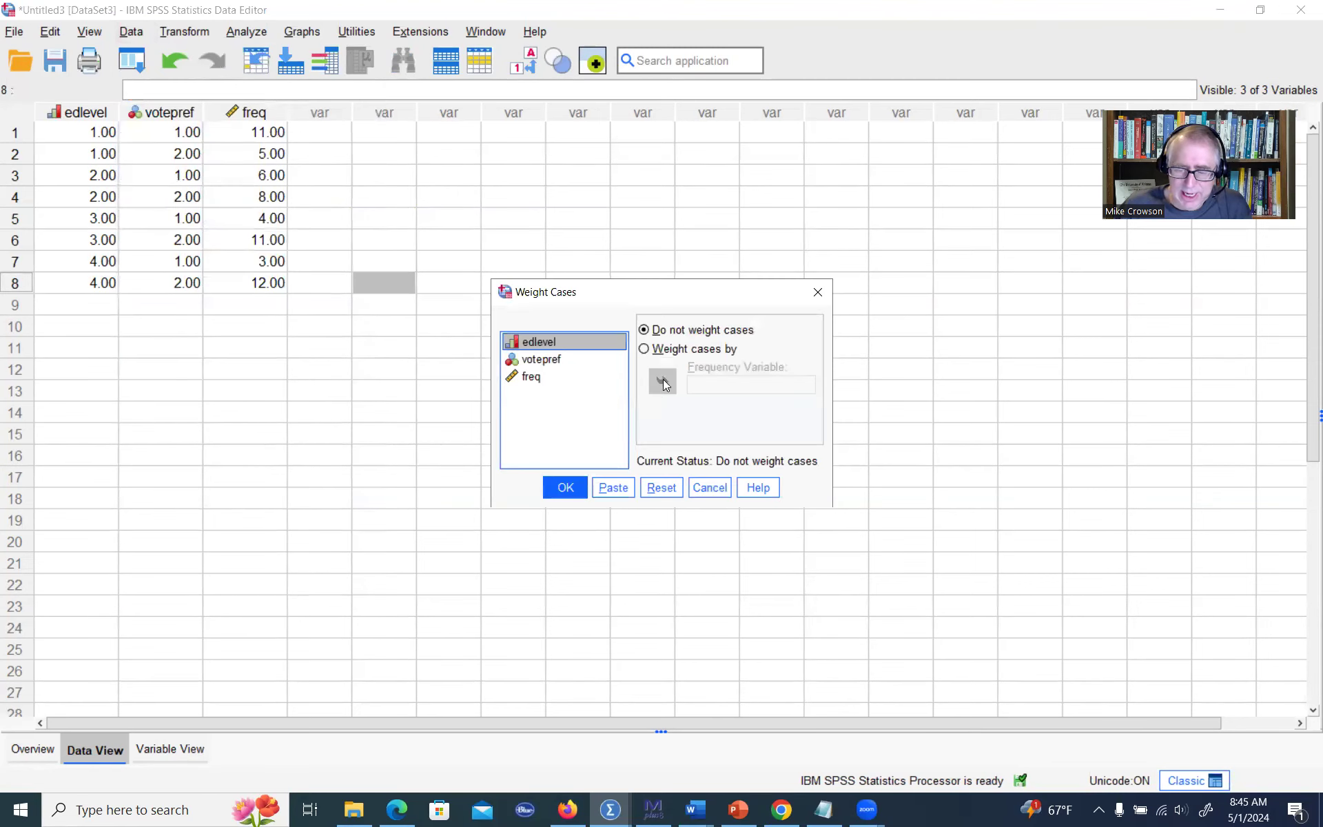
{"action": "left_click", "coordinate": [659, 350]}
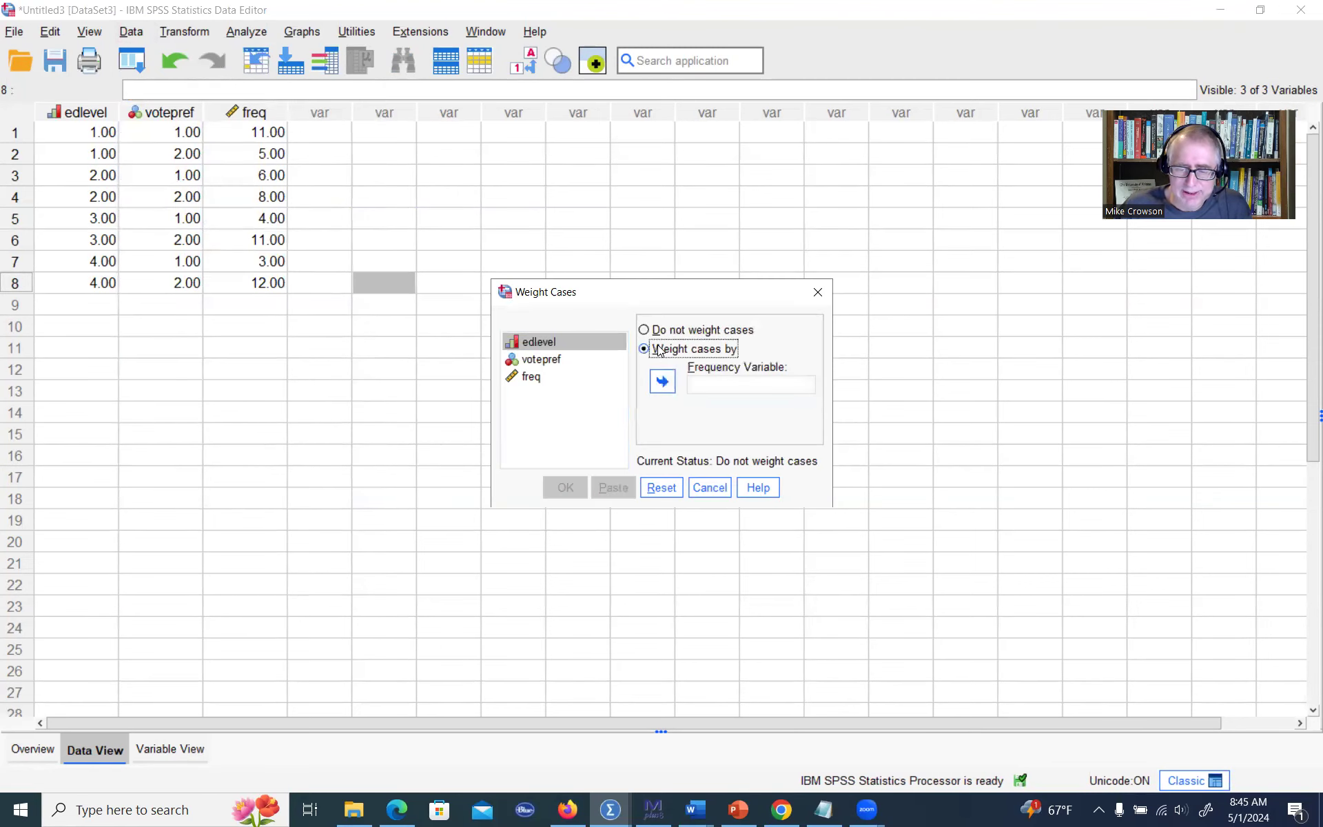
{"action": "left_click", "coordinate": [532, 376]}
{"action": "left_click", "coordinate": [661, 383]}
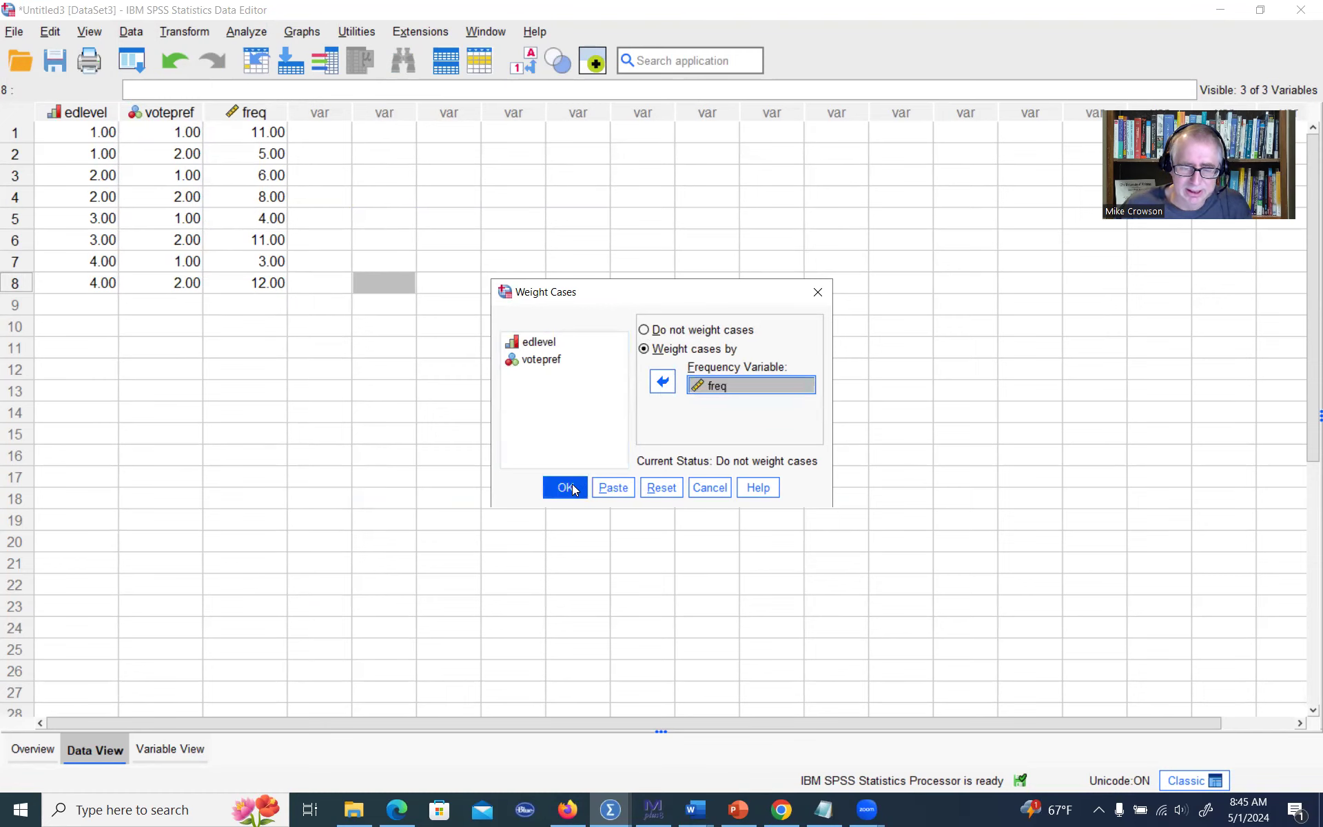
{"action": "left_click", "coordinate": [567, 487]}
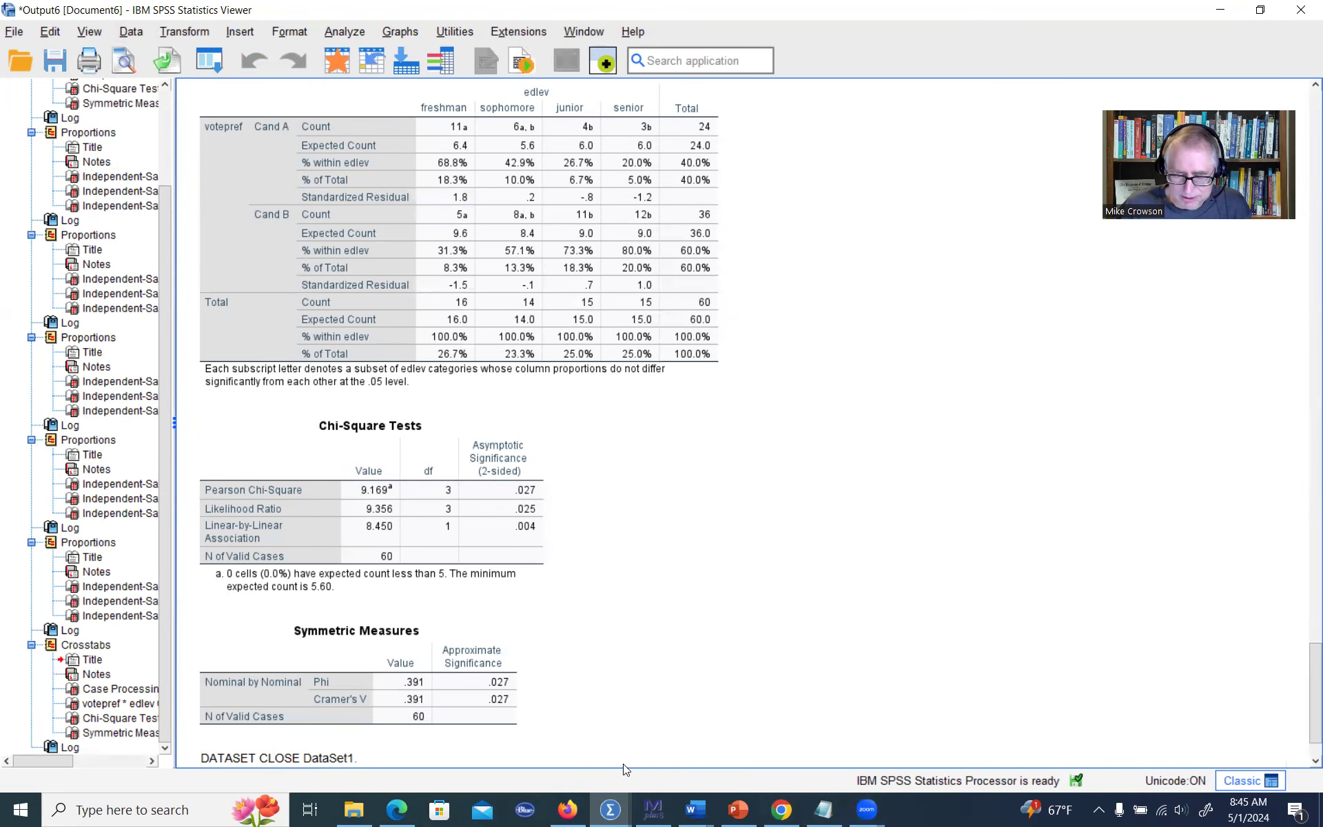
{"action": "mouse_move", "coordinate": [609, 810]}
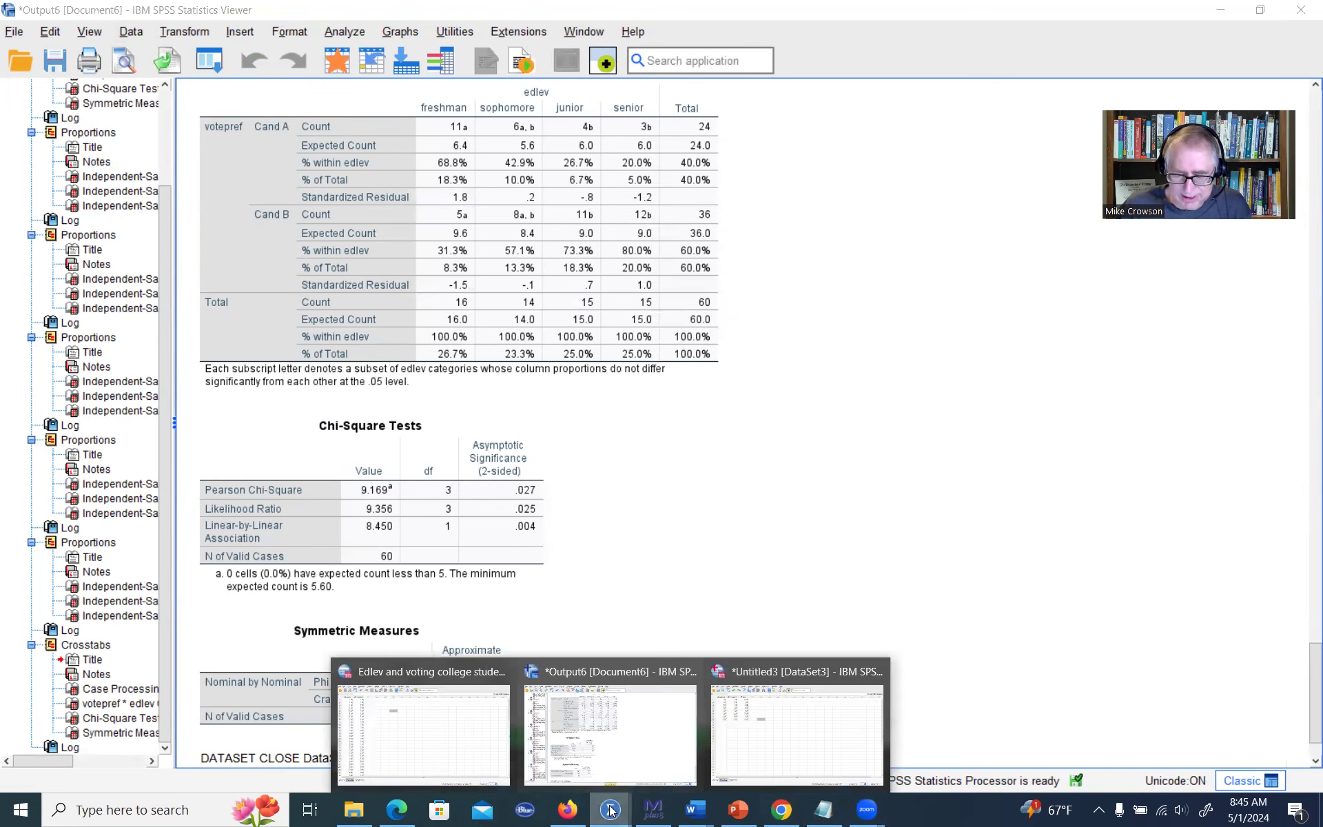
{"action": "left_click", "coordinate": [771, 724]}
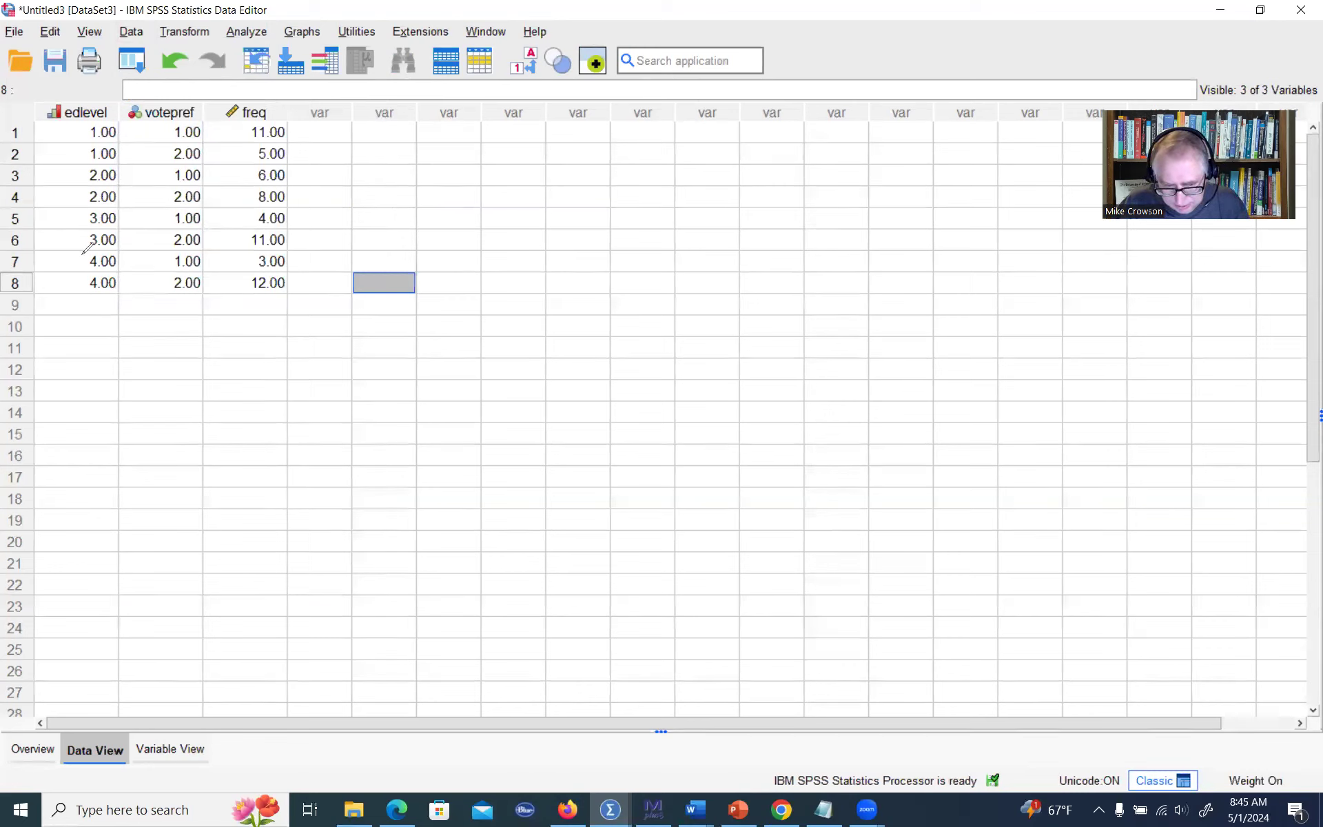
{"action": "mouse_move", "coordinate": [1268, 767]}
{"action": "left_mouse_down"}
{"action": "mouse_move", "coordinate": [1229, 779]}
{"action": "mouse_move", "coordinate": [1247, 789]}
{"action": "mouse_move", "coordinate": [1288, 781]}
{"action": "mouse_move", "coordinate": [1256, 765]}
{"action": "left_mouse_up"}
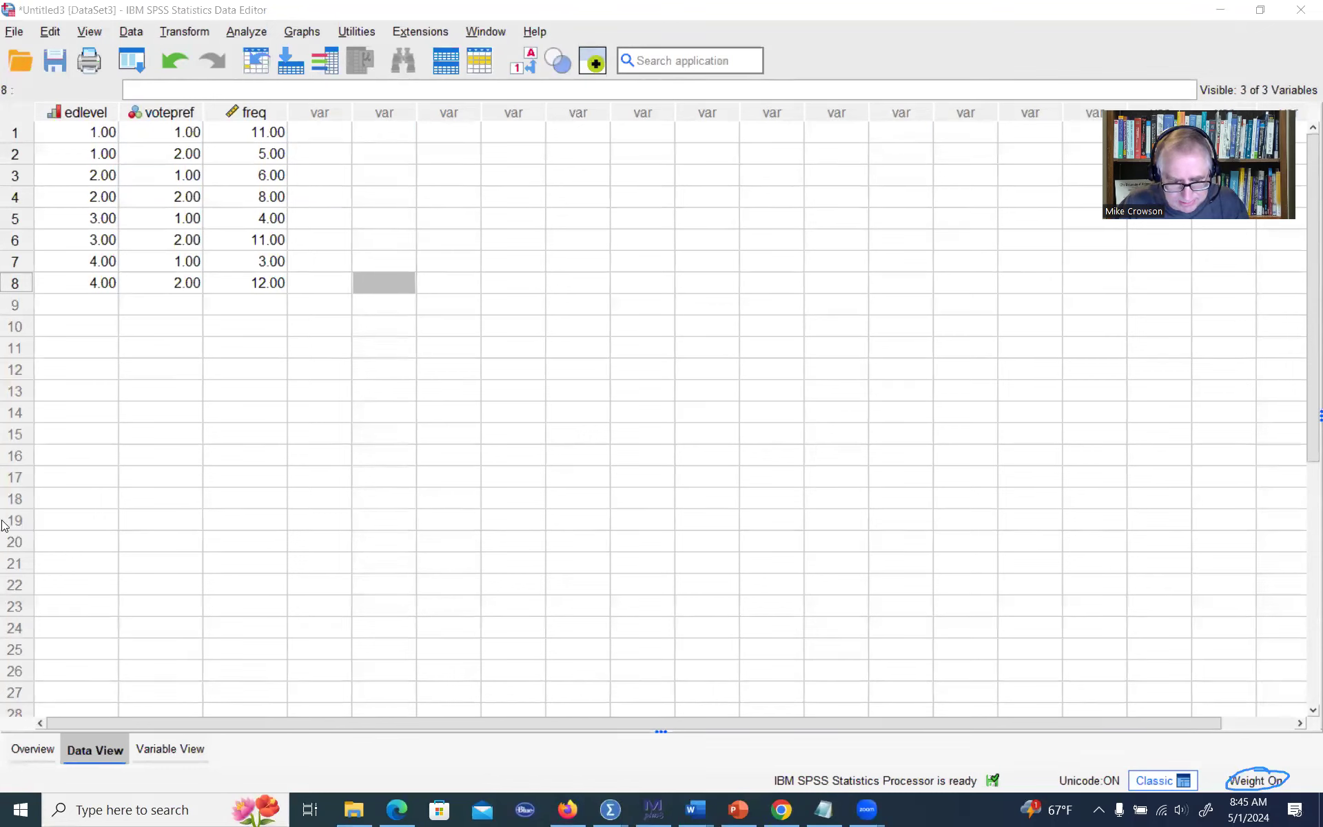
{"action": "key", "text": "Escape"}
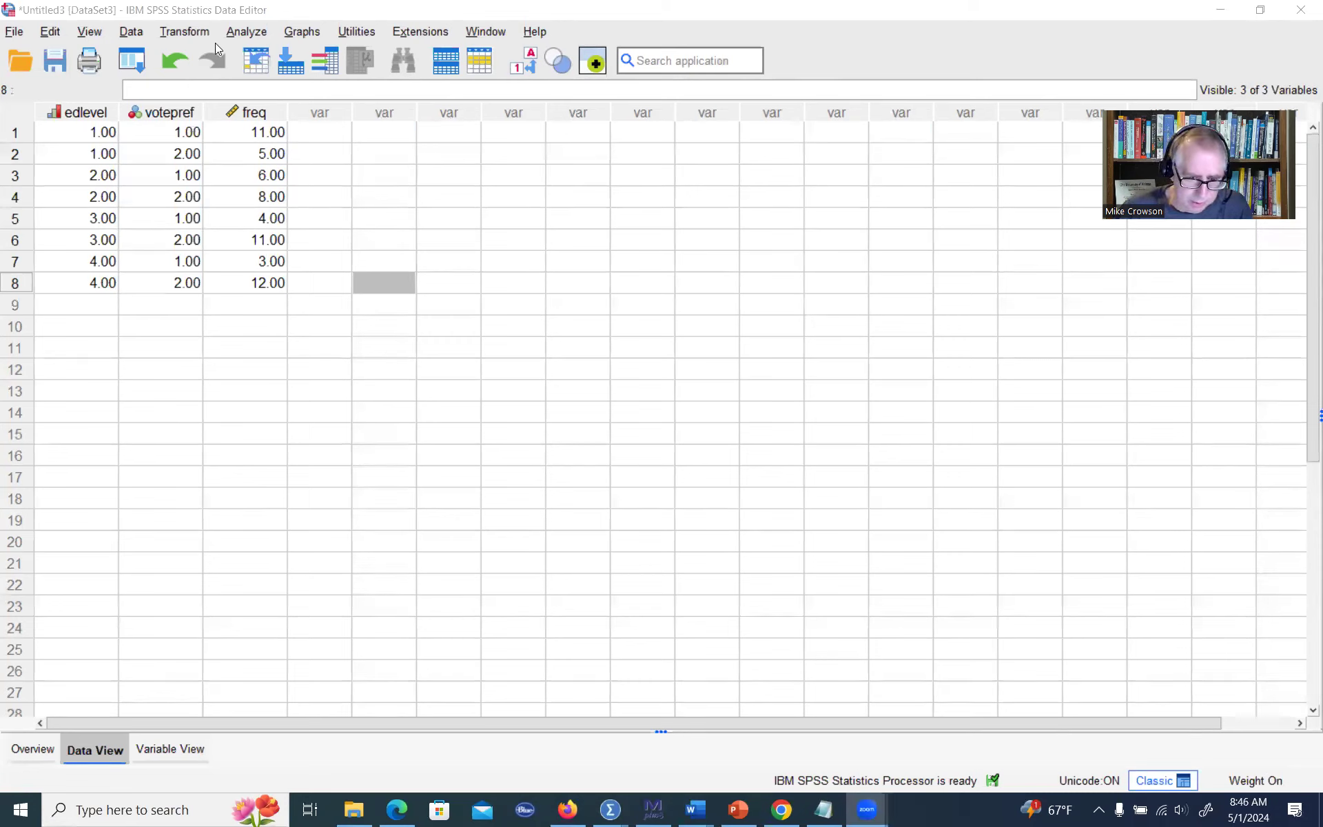
Step: Set up a Crosstabs table with votepref in rows and edlevel in columns
{"action": "left_click", "coordinate": [230, 33]}
{"action": "mouse_move", "coordinate": [423, 143]}
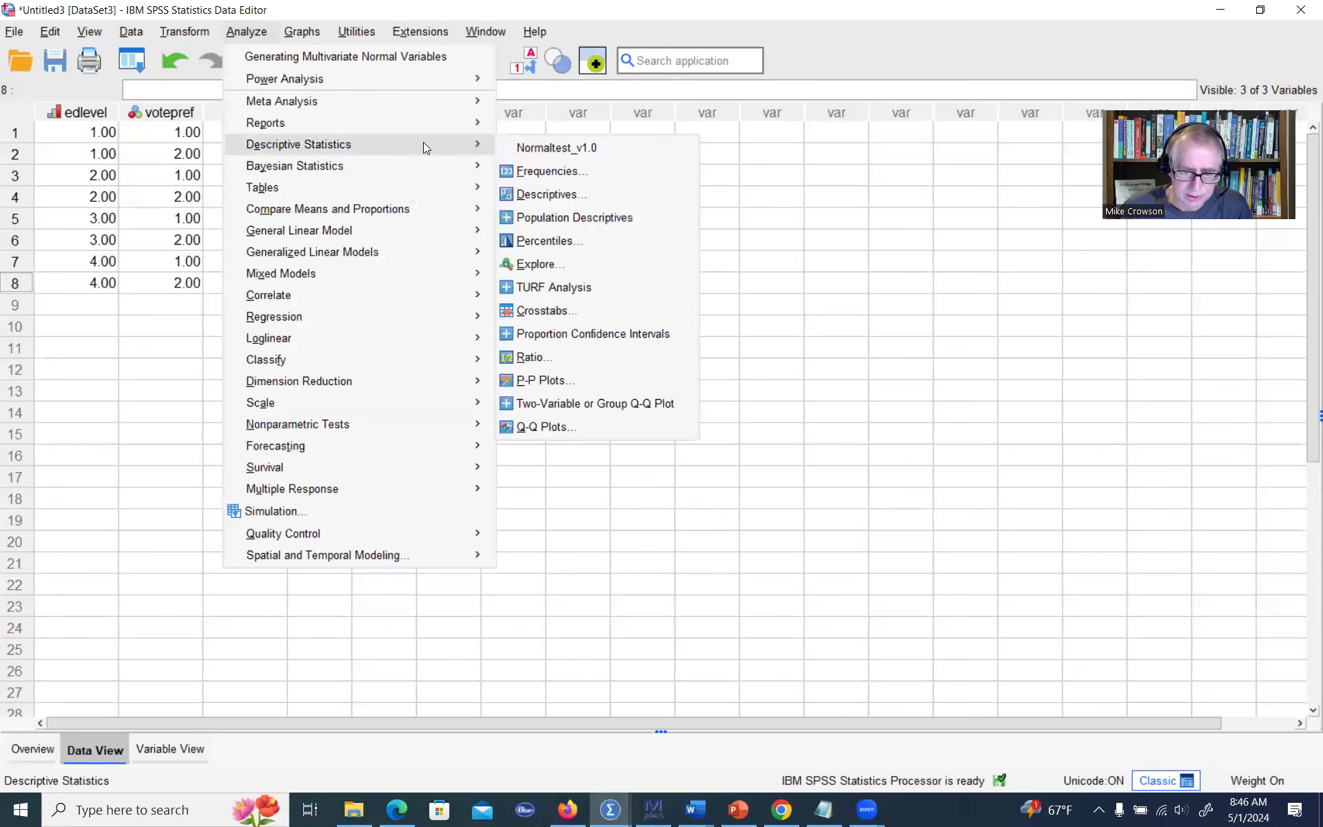
{"action": "left_click", "coordinate": [576, 310]}
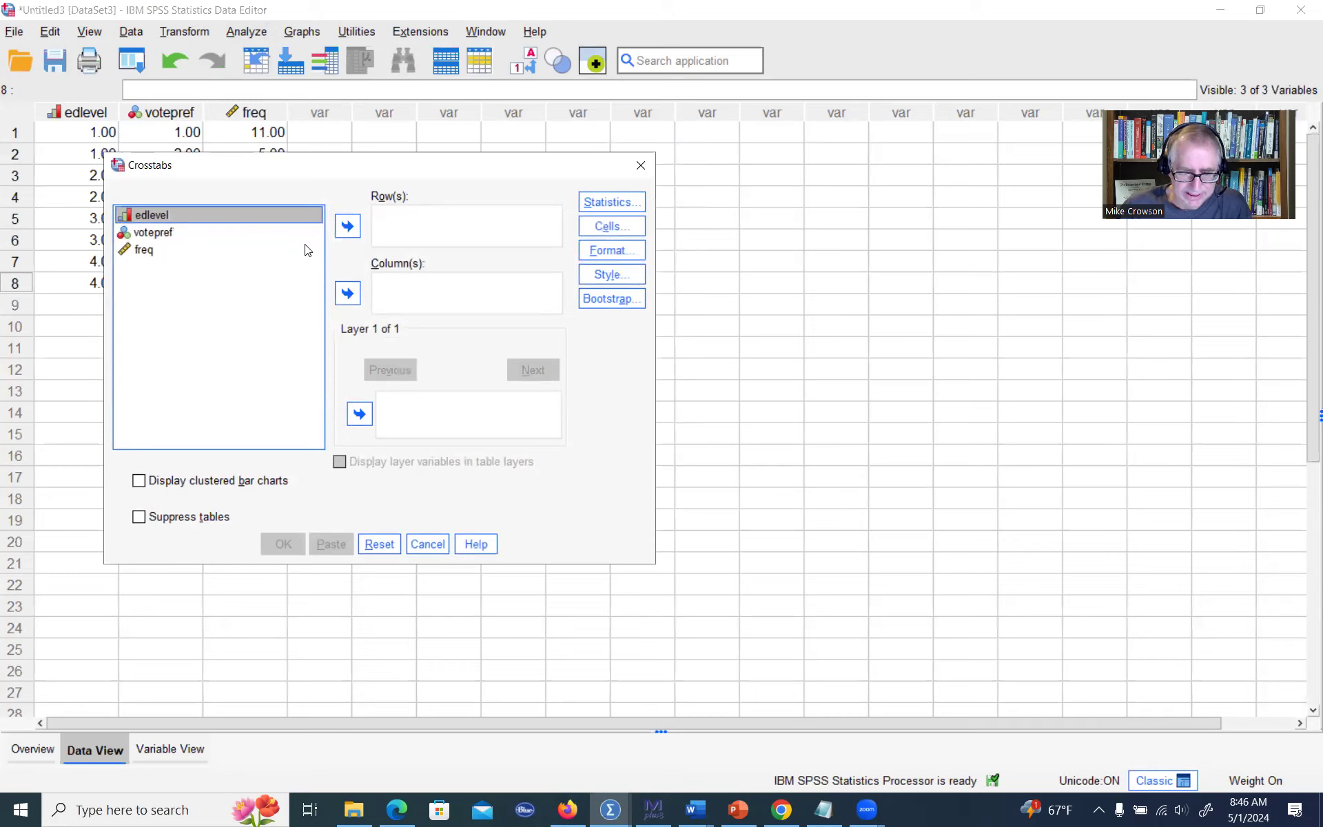
{"action": "left_click", "coordinate": [346, 294]}
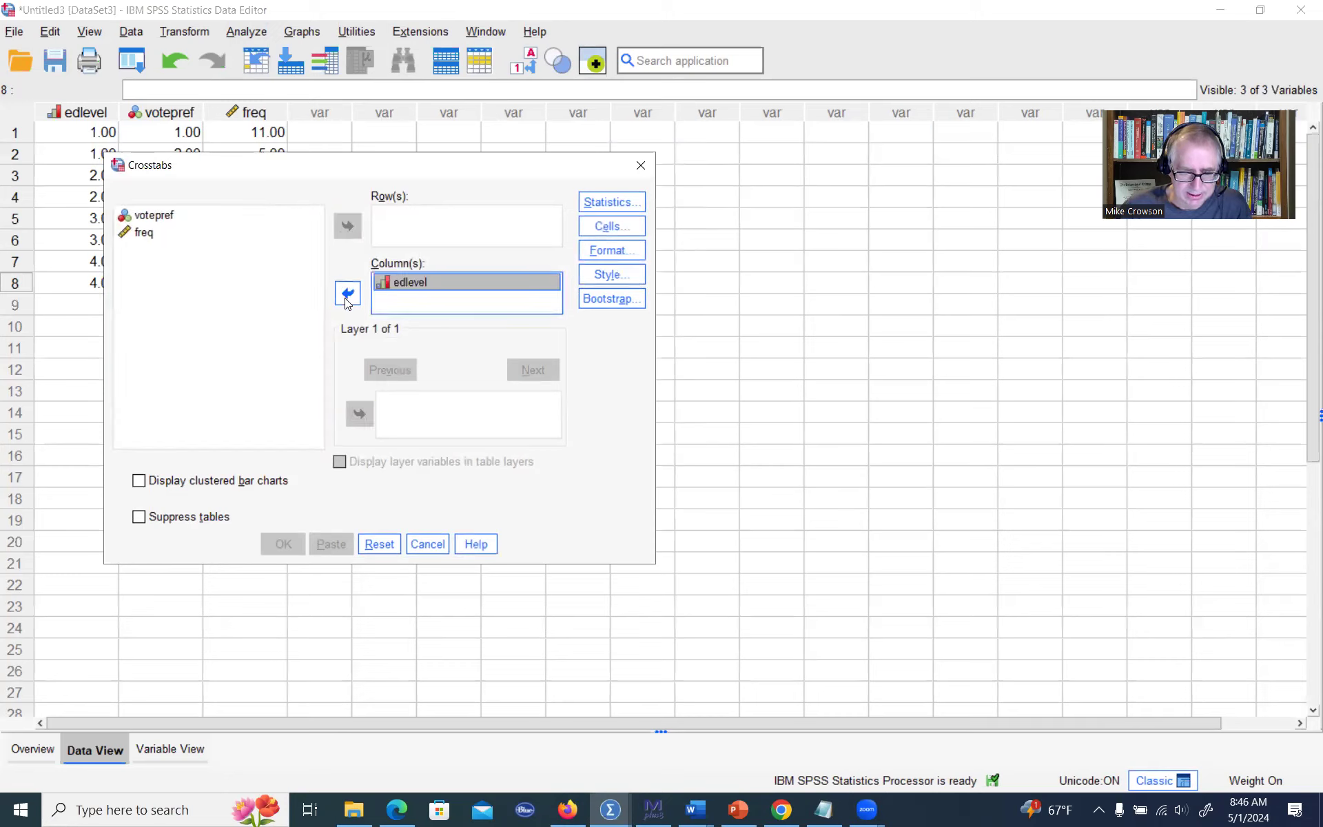
{"action": "left_click", "coordinate": [172, 215]}
{"action": "left_click", "coordinate": [347, 226]}
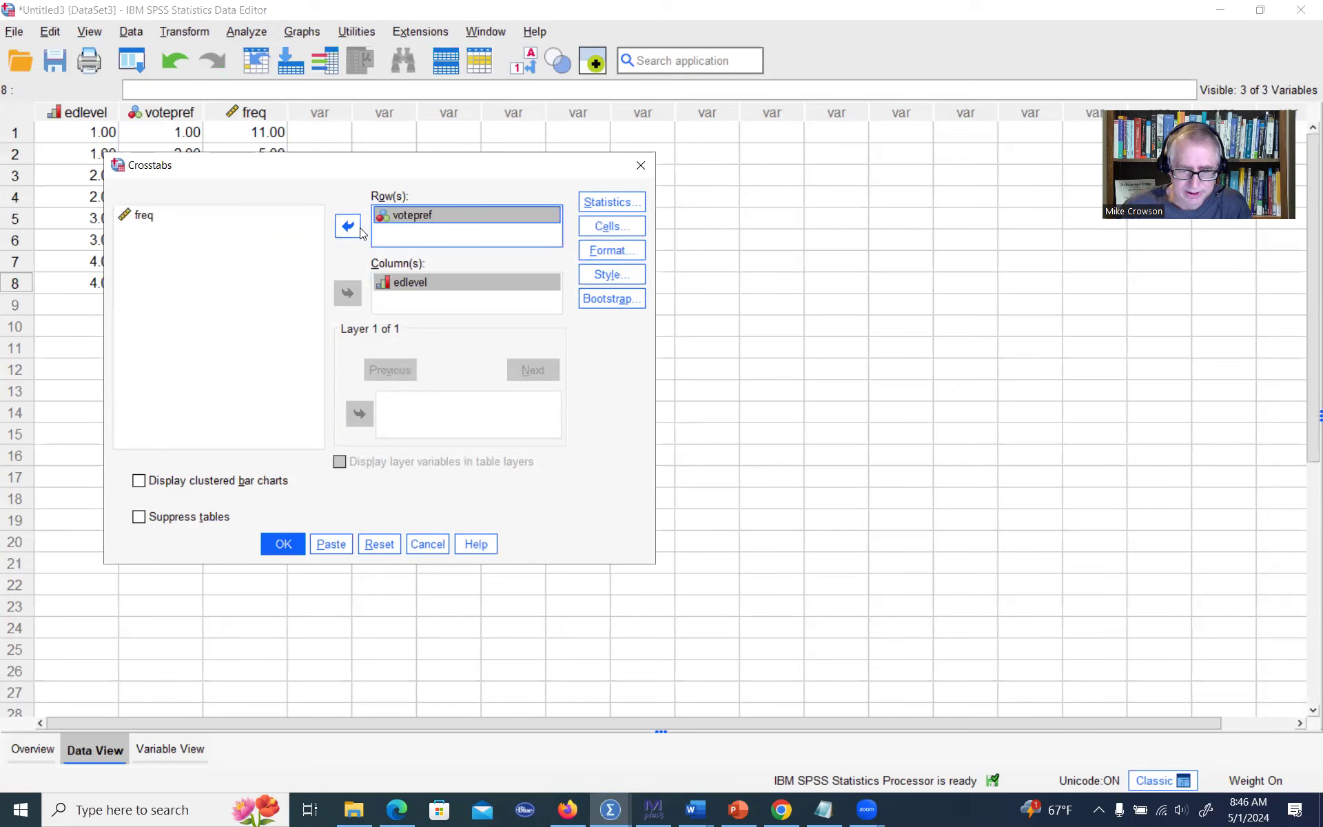
Step: Request the chi-square test and phi and Cramer's V statistics
{"action": "left_click", "coordinate": [615, 204]}
{"action": "left_click", "coordinate": [747, 218]}
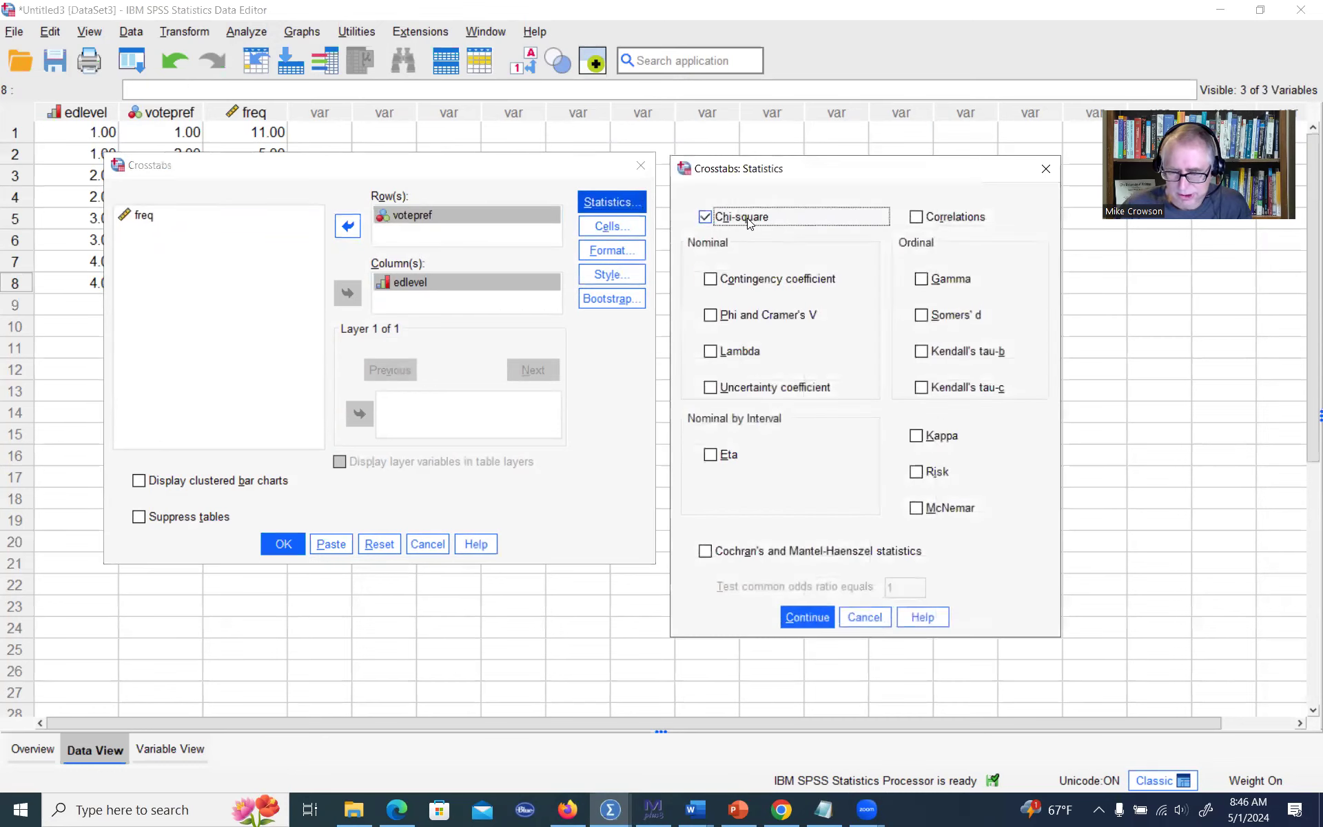
{"action": "left_click", "coordinate": [740, 315]}
{"action": "left_click", "coordinate": [808, 617]}
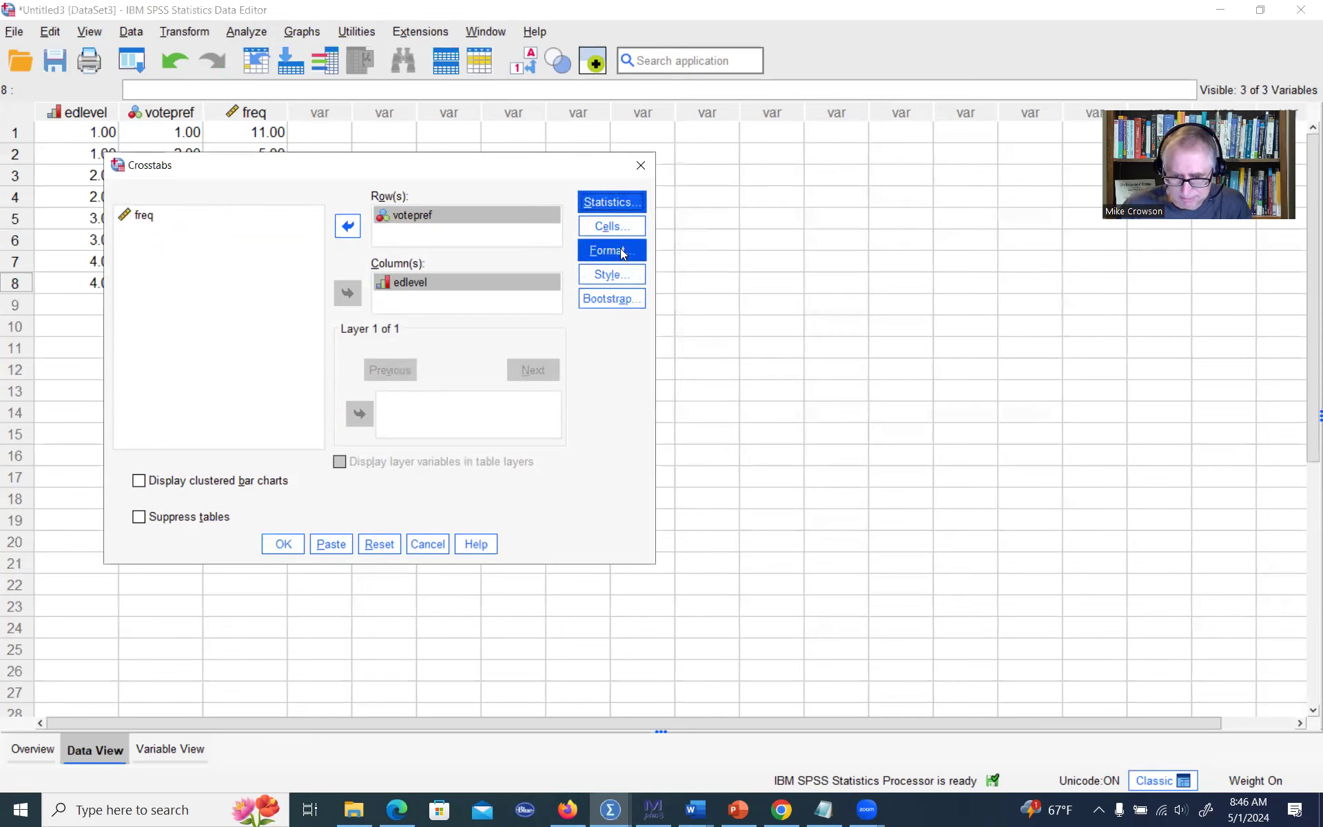
Step: Show expected counts, column and total percentages, column-proportion tests and standardized residuals, then run the crosstab
{"action": "left_click", "coordinate": [611, 226]}
{"action": "left_click", "coordinate": [717, 268]}
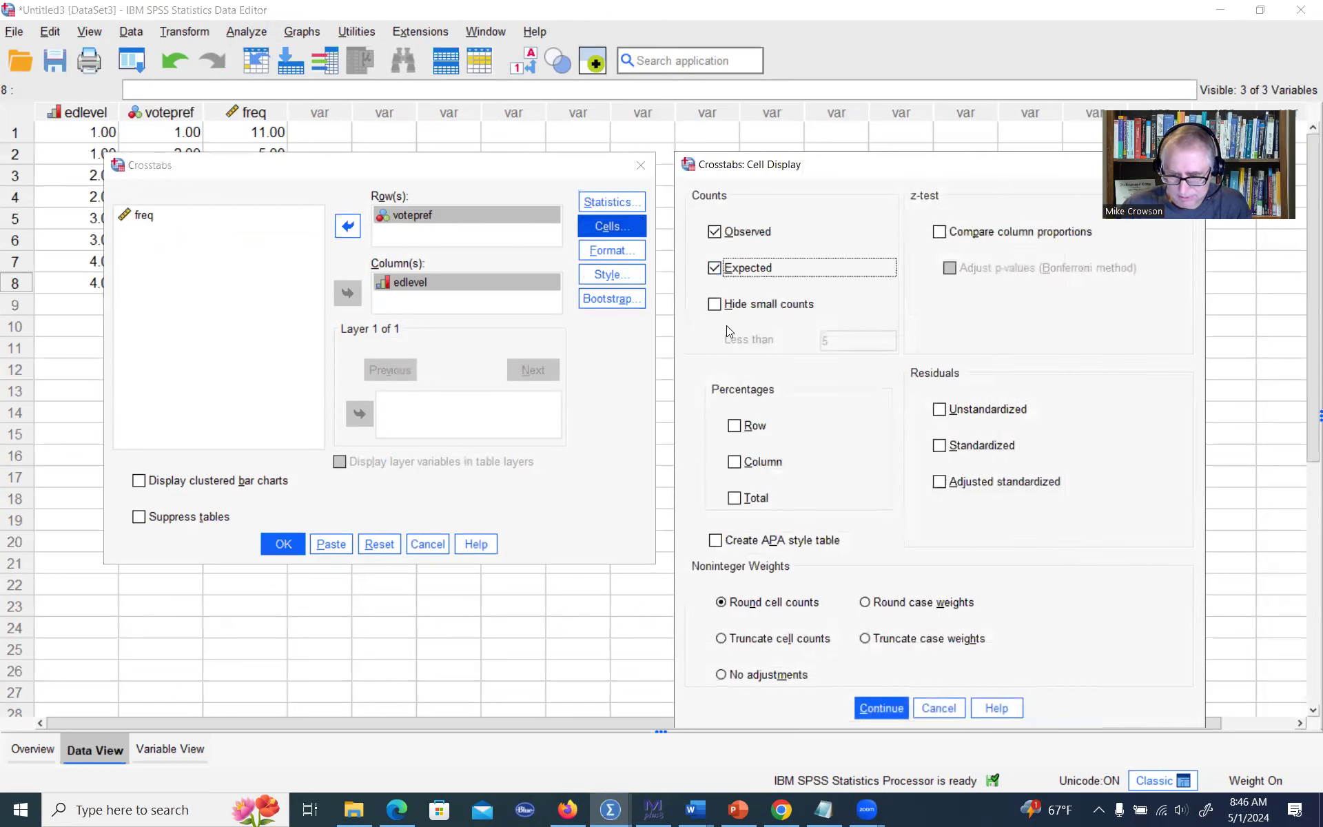
{"action": "left_click", "coordinate": [744, 463]}
{"action": "left_click", "coordinate": [747, 499]}
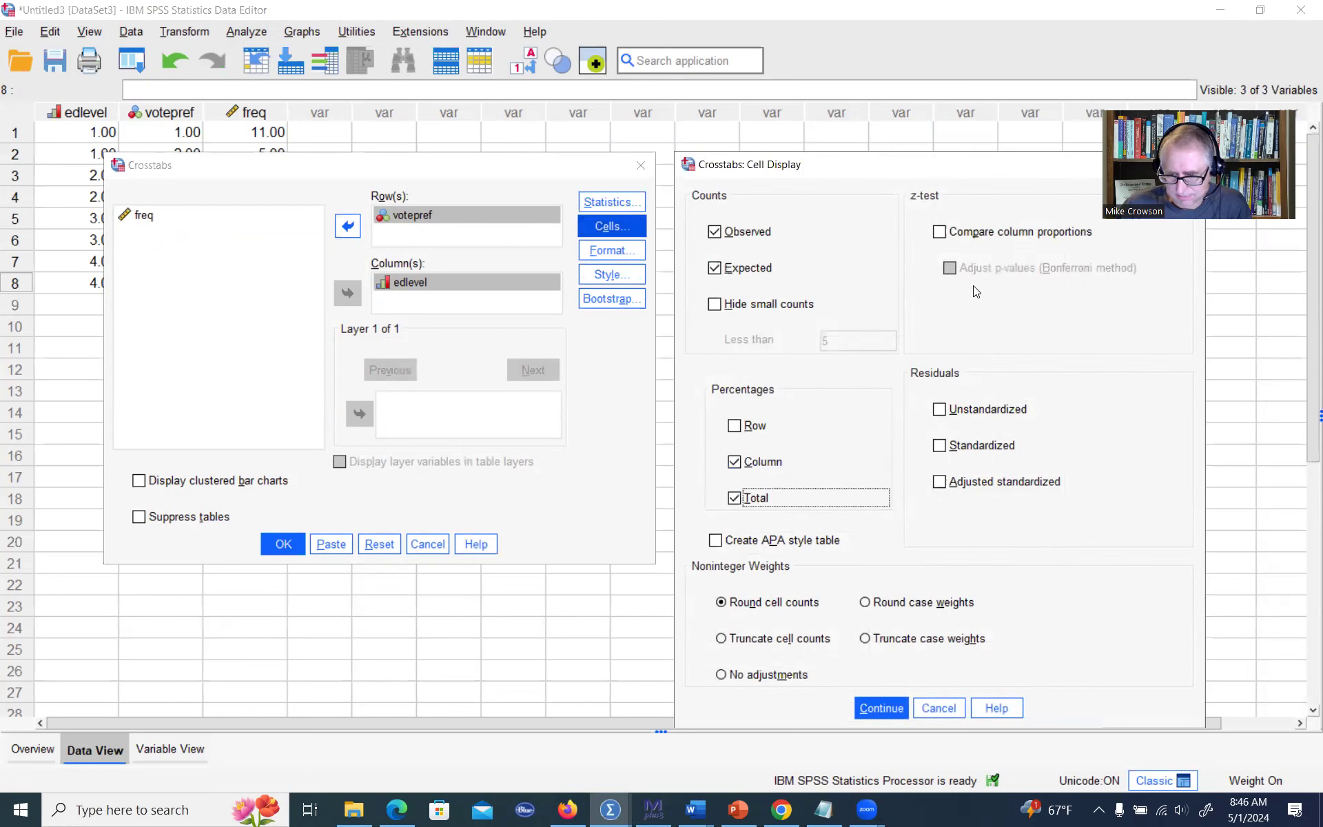
{"action": "left_click", "coordinate": [973, 232]}
{"action": "left_click", "coordinate": [940, 445]}
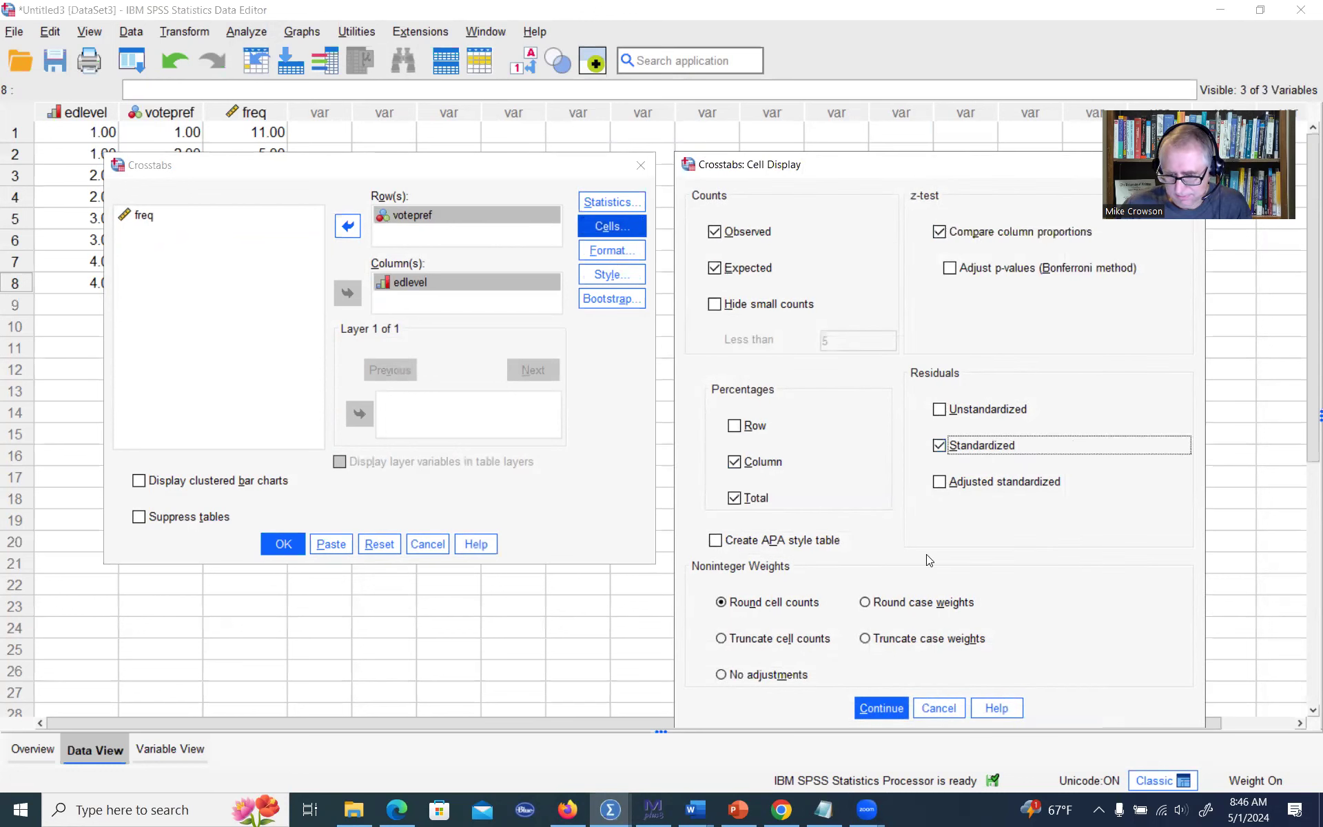
{"action": "left_click", "coordinate": [882, 705]}
{"action": "left_click", "coordinate": [283, 543]}
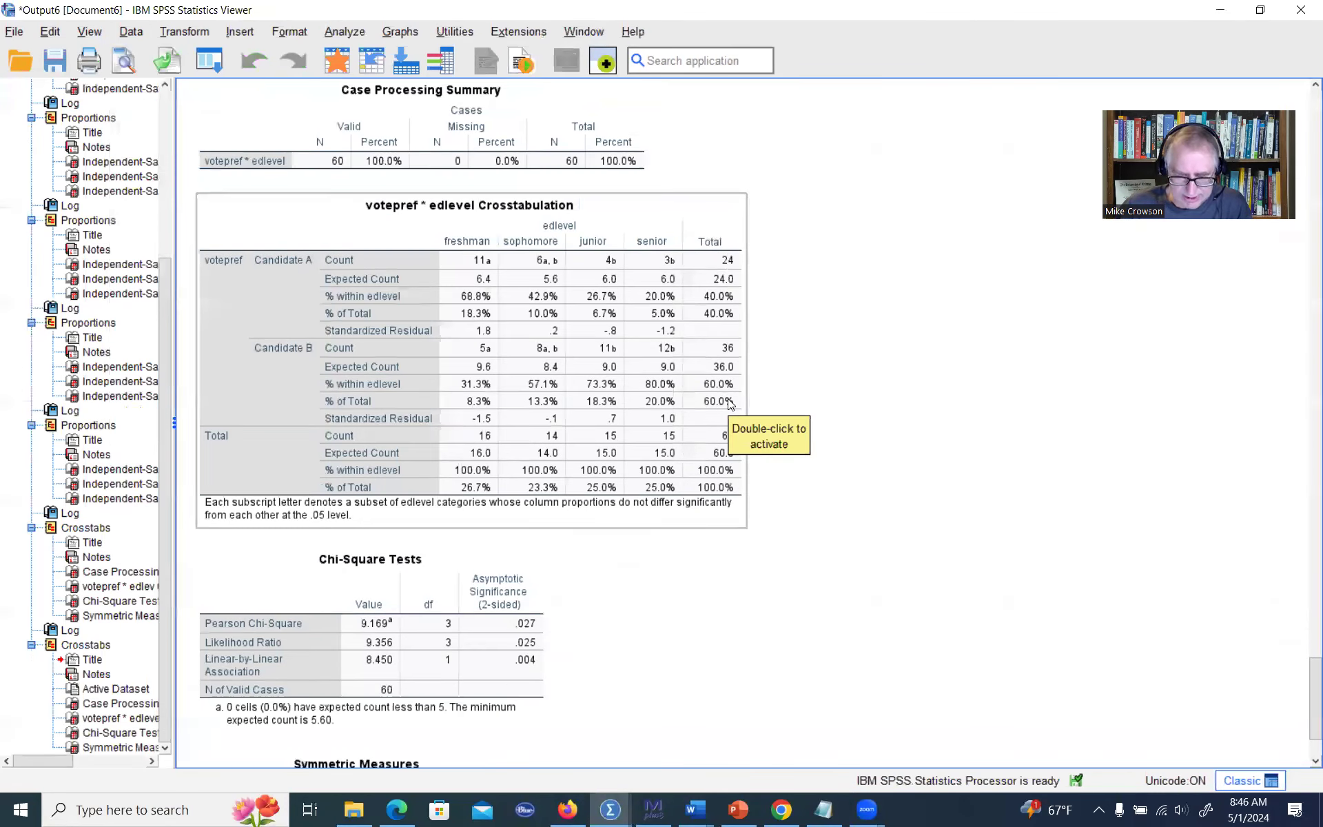
{"action": "scroll", "coordinate": [731, 403], "scroll_direction": "up", "scroll_amount": 9}
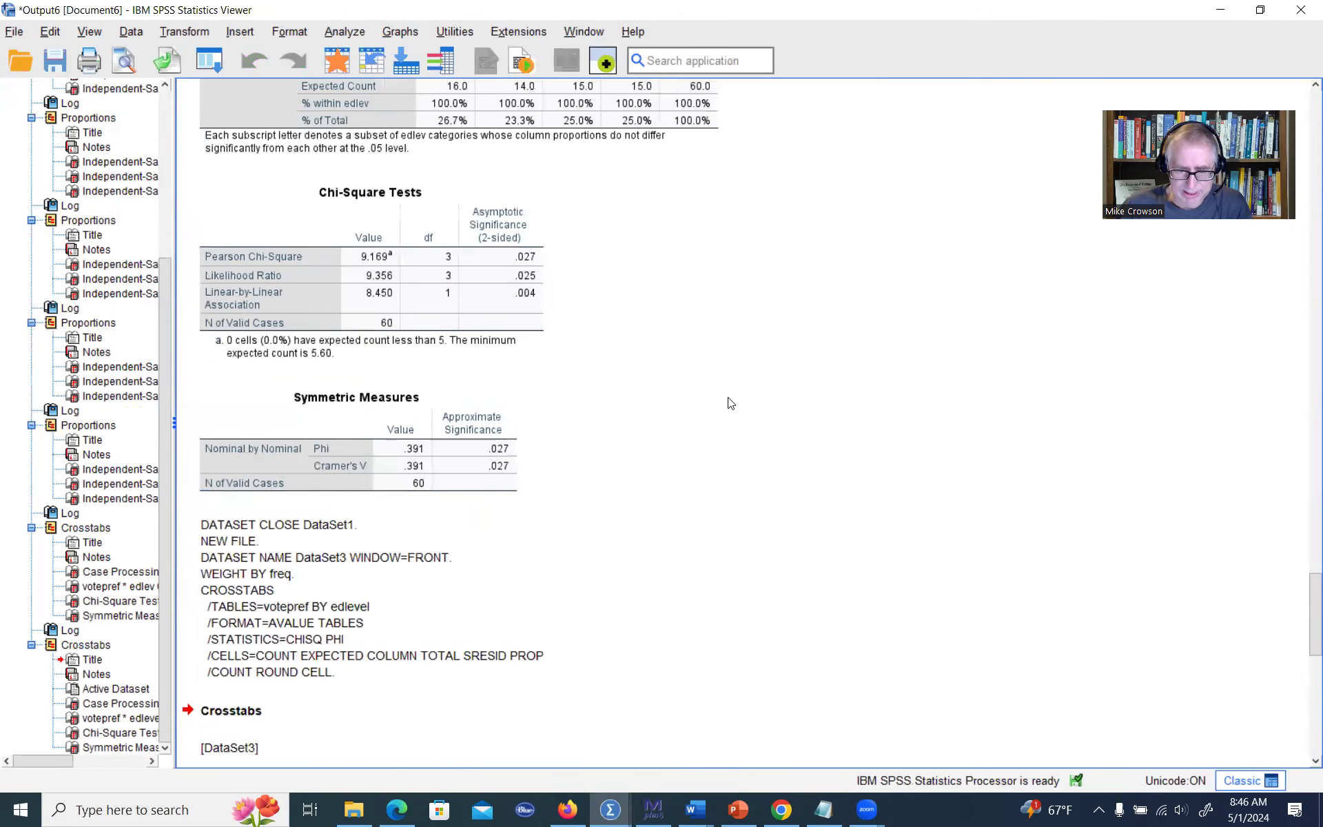
{"action": "scroll", "coordinate": [732, 404], "scroll_direction": "down", "scroll_amount": 9}
{"action": "scroll", "coordinate": [367, 520], "scroll_direction": "down", "scroll_amount": 4}
{"action": "left_click", "coordinate": [367, 520]}
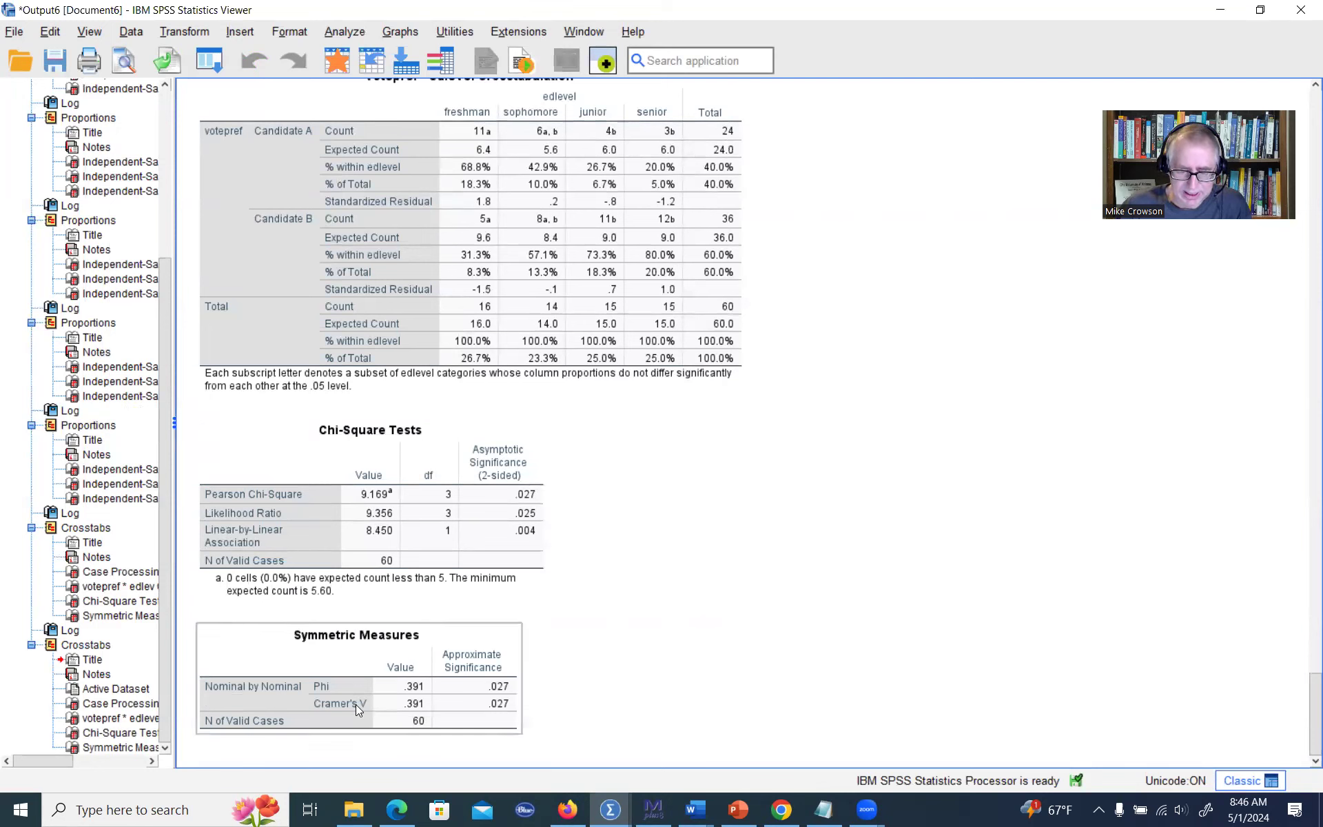
{"action": "scroll", "coordinate": [782, 579], "scroll_direction": "up", "scroll_amount": 12}
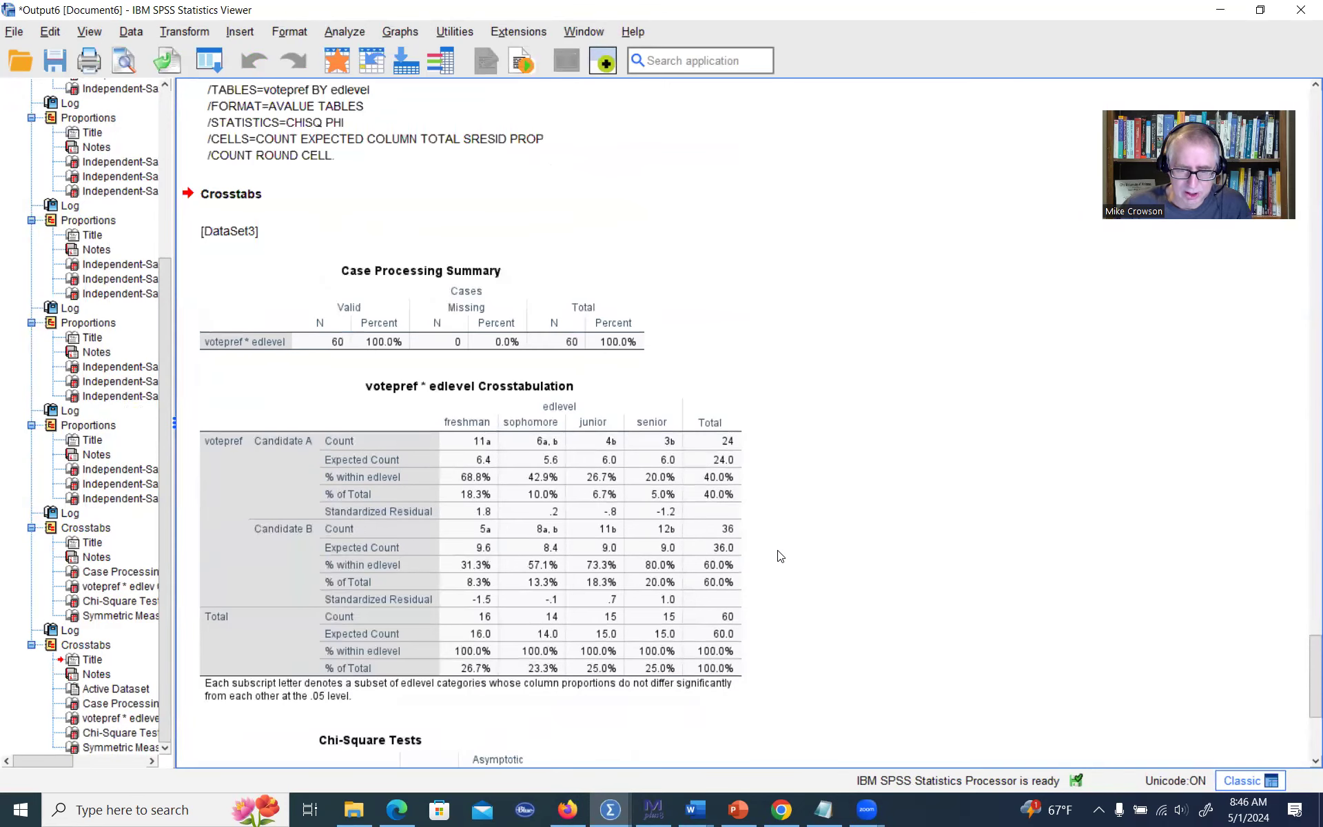
{"action": "scroll", "coordinate": [771, 543], "scroll_direction": "down", "scroll_amount": 1}
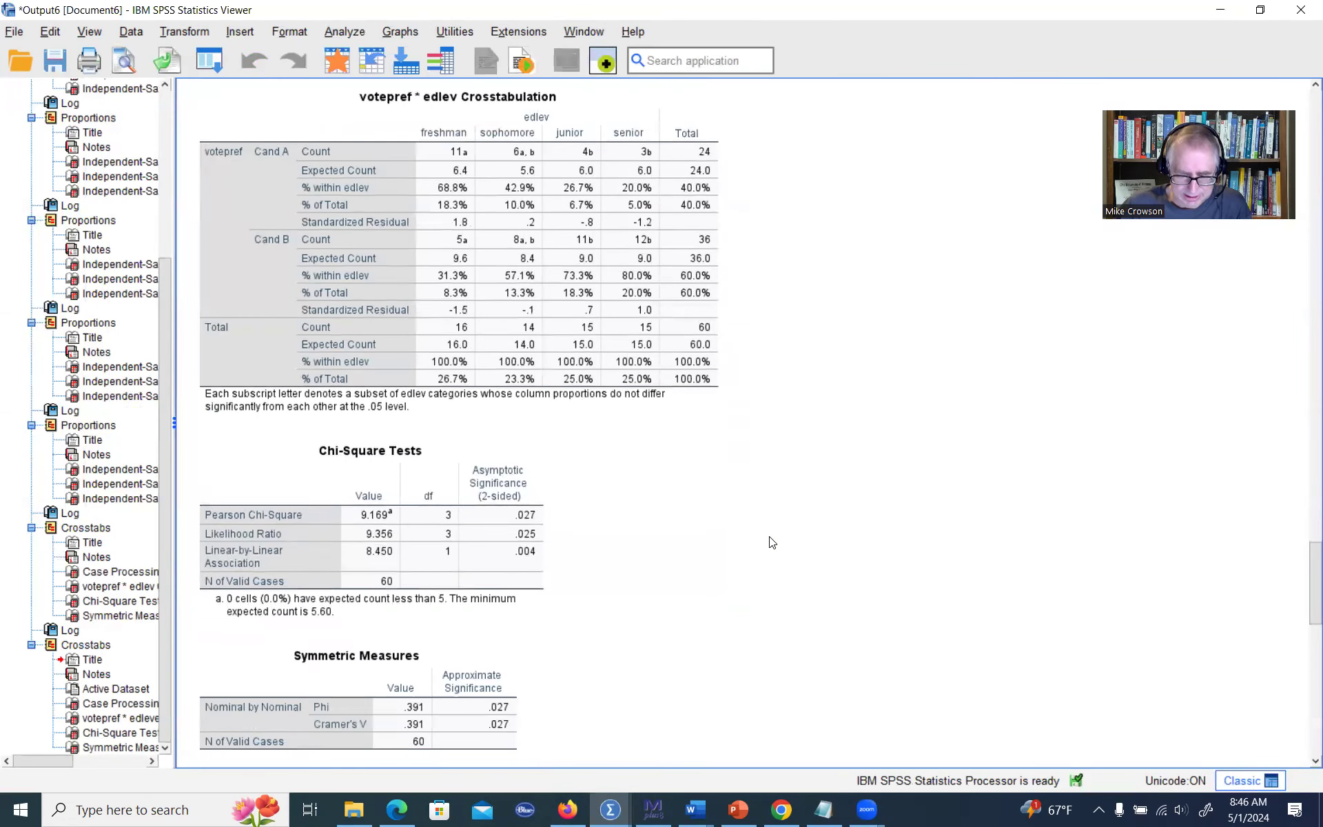